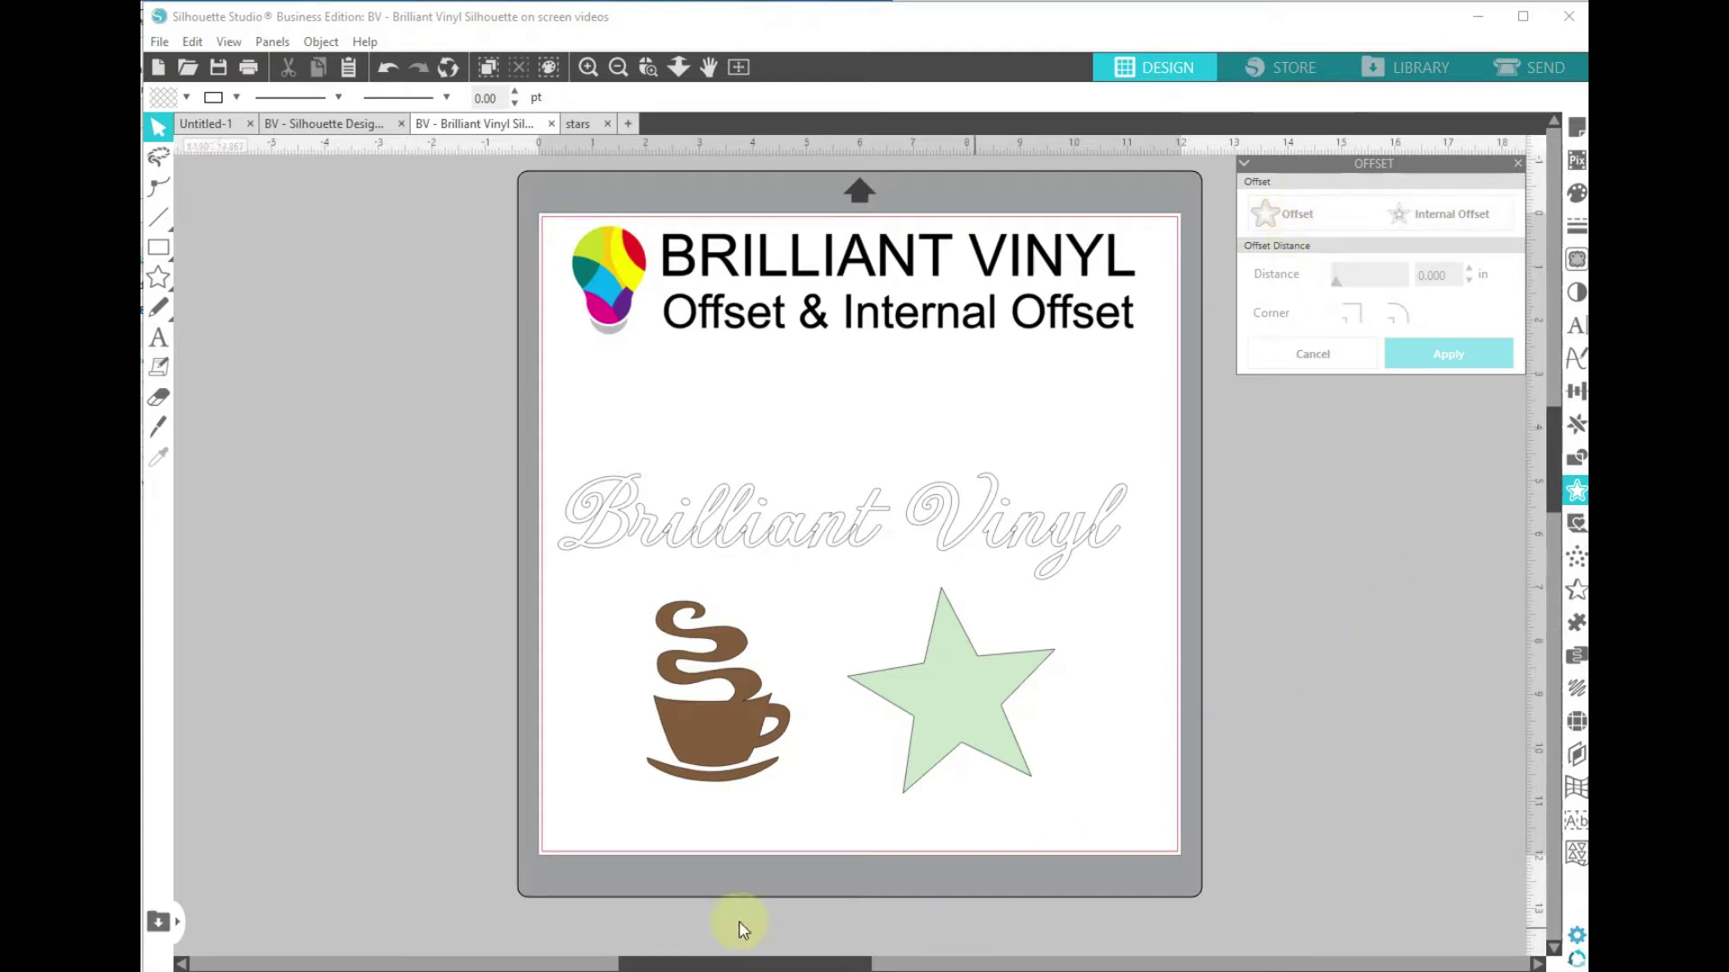
Step: Move the coffee cup and star off the mat and place a spare Brilliant Vinyl text copy beside it
drag(625, 822, 436, 711)
click(730, 509)
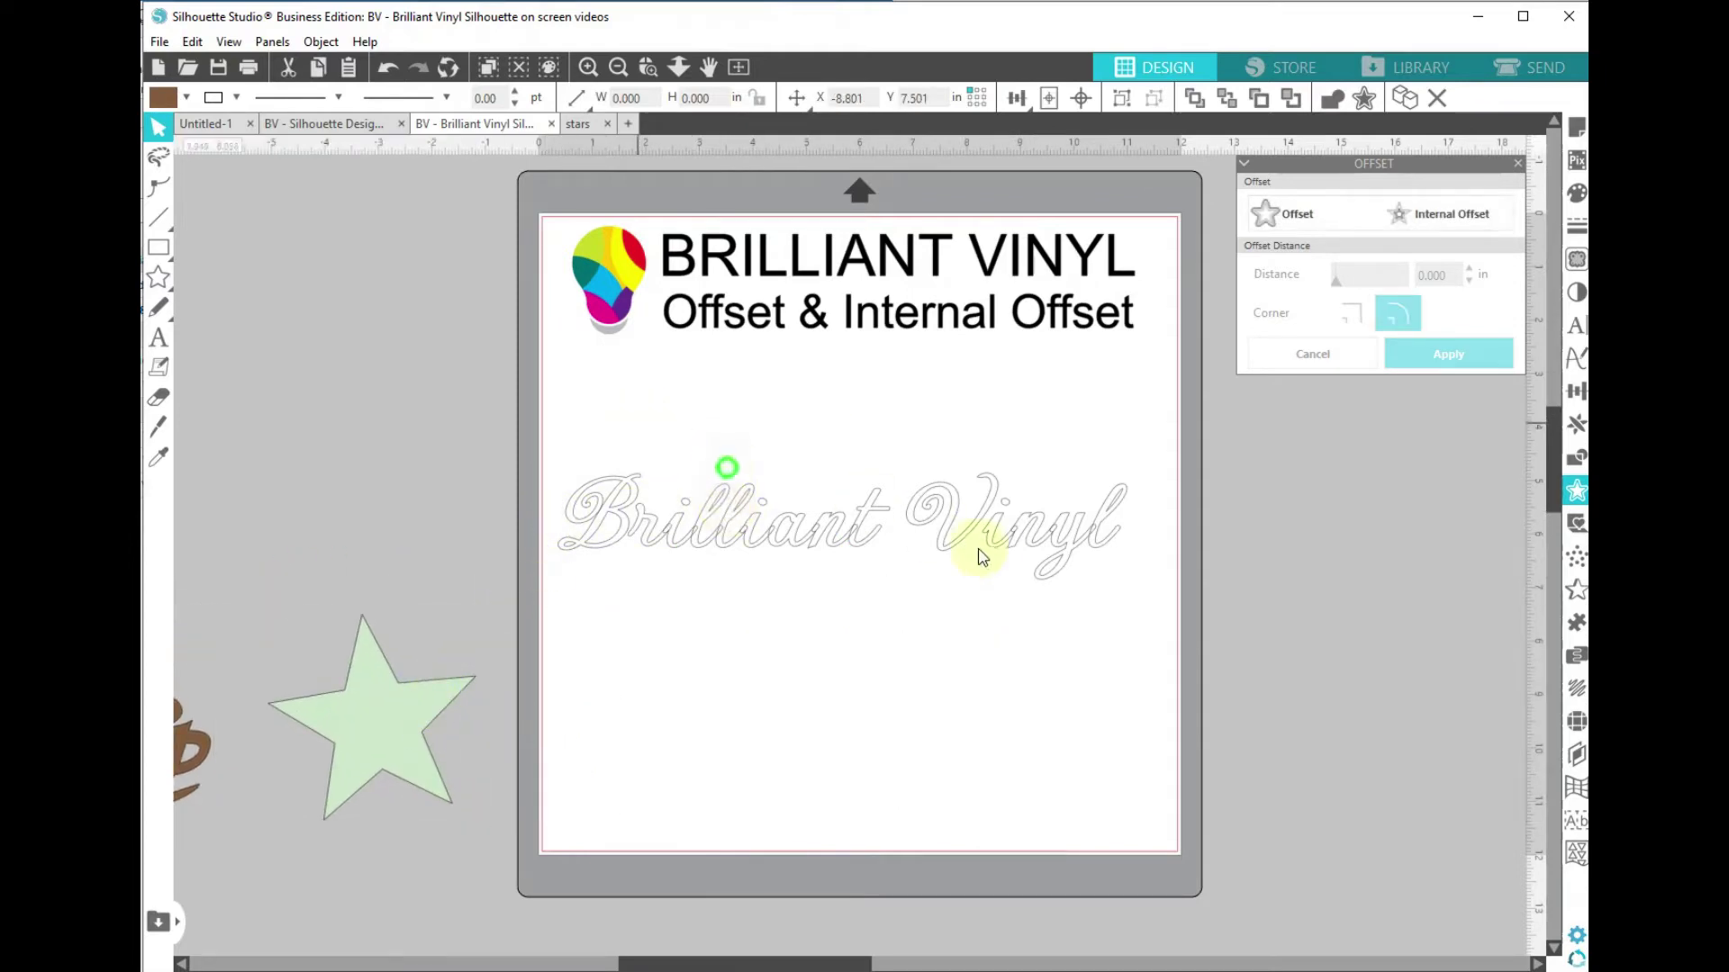
drag(1031, 540, 383, 500)
Step: Reselect the Brilliant Vinyl text on the mat and zoom in on it
drag(565, 437, 1094, 573)
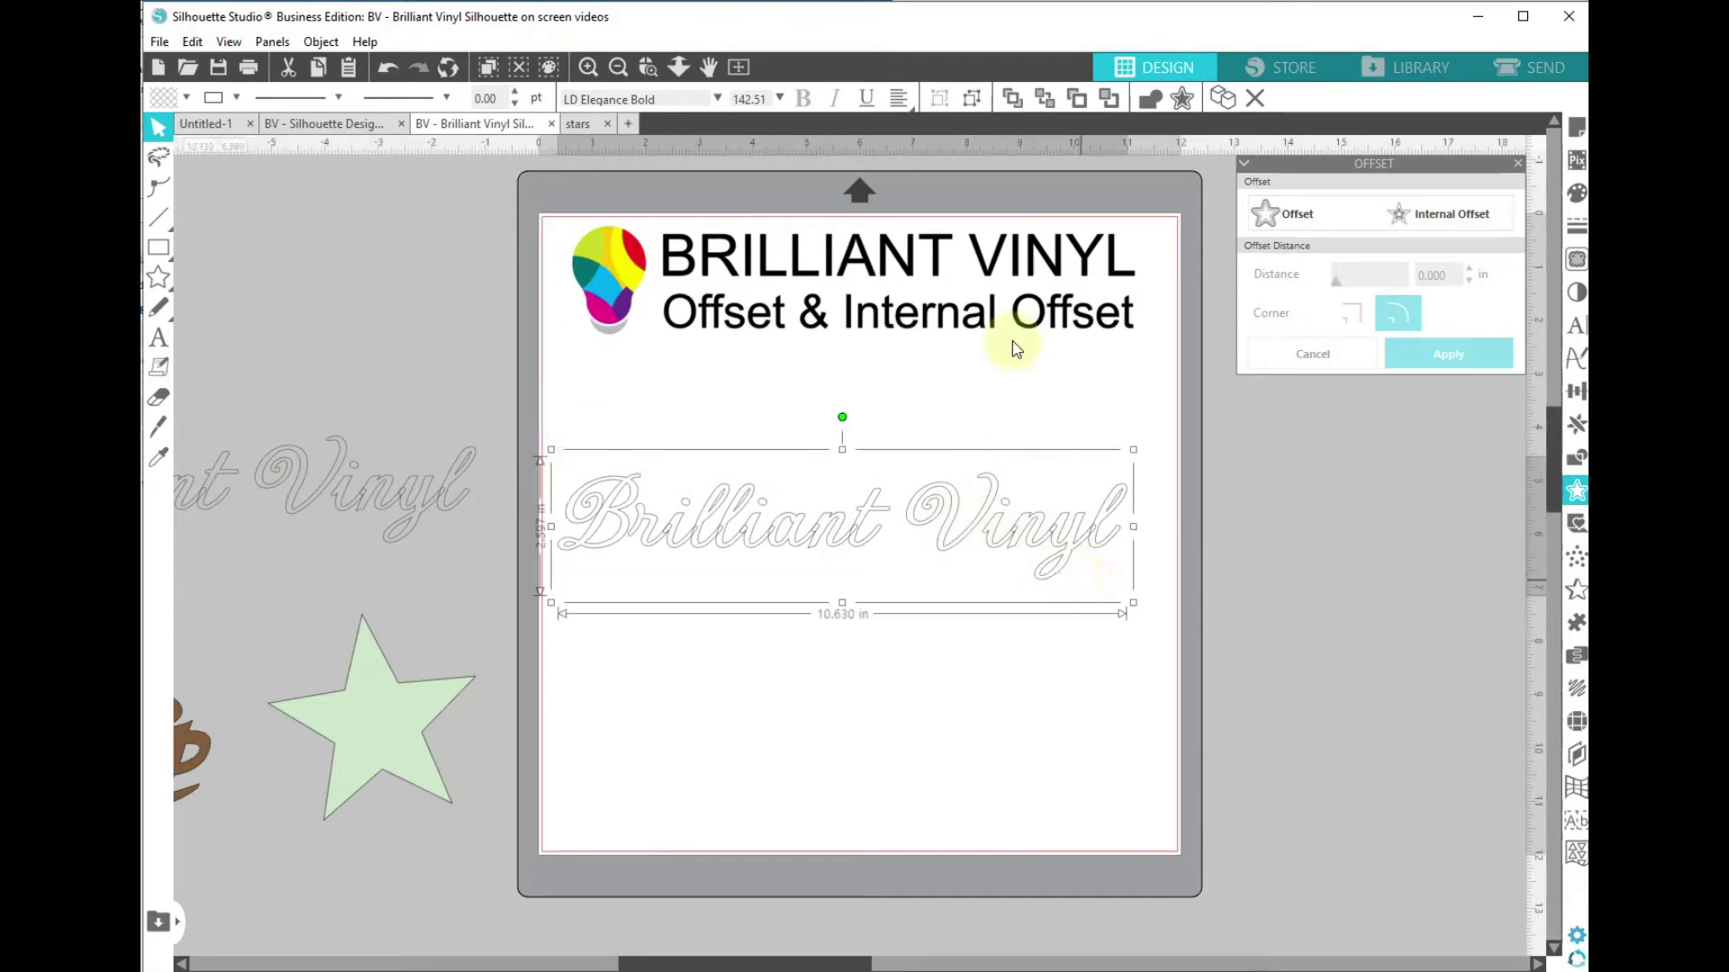
click(648, 66)
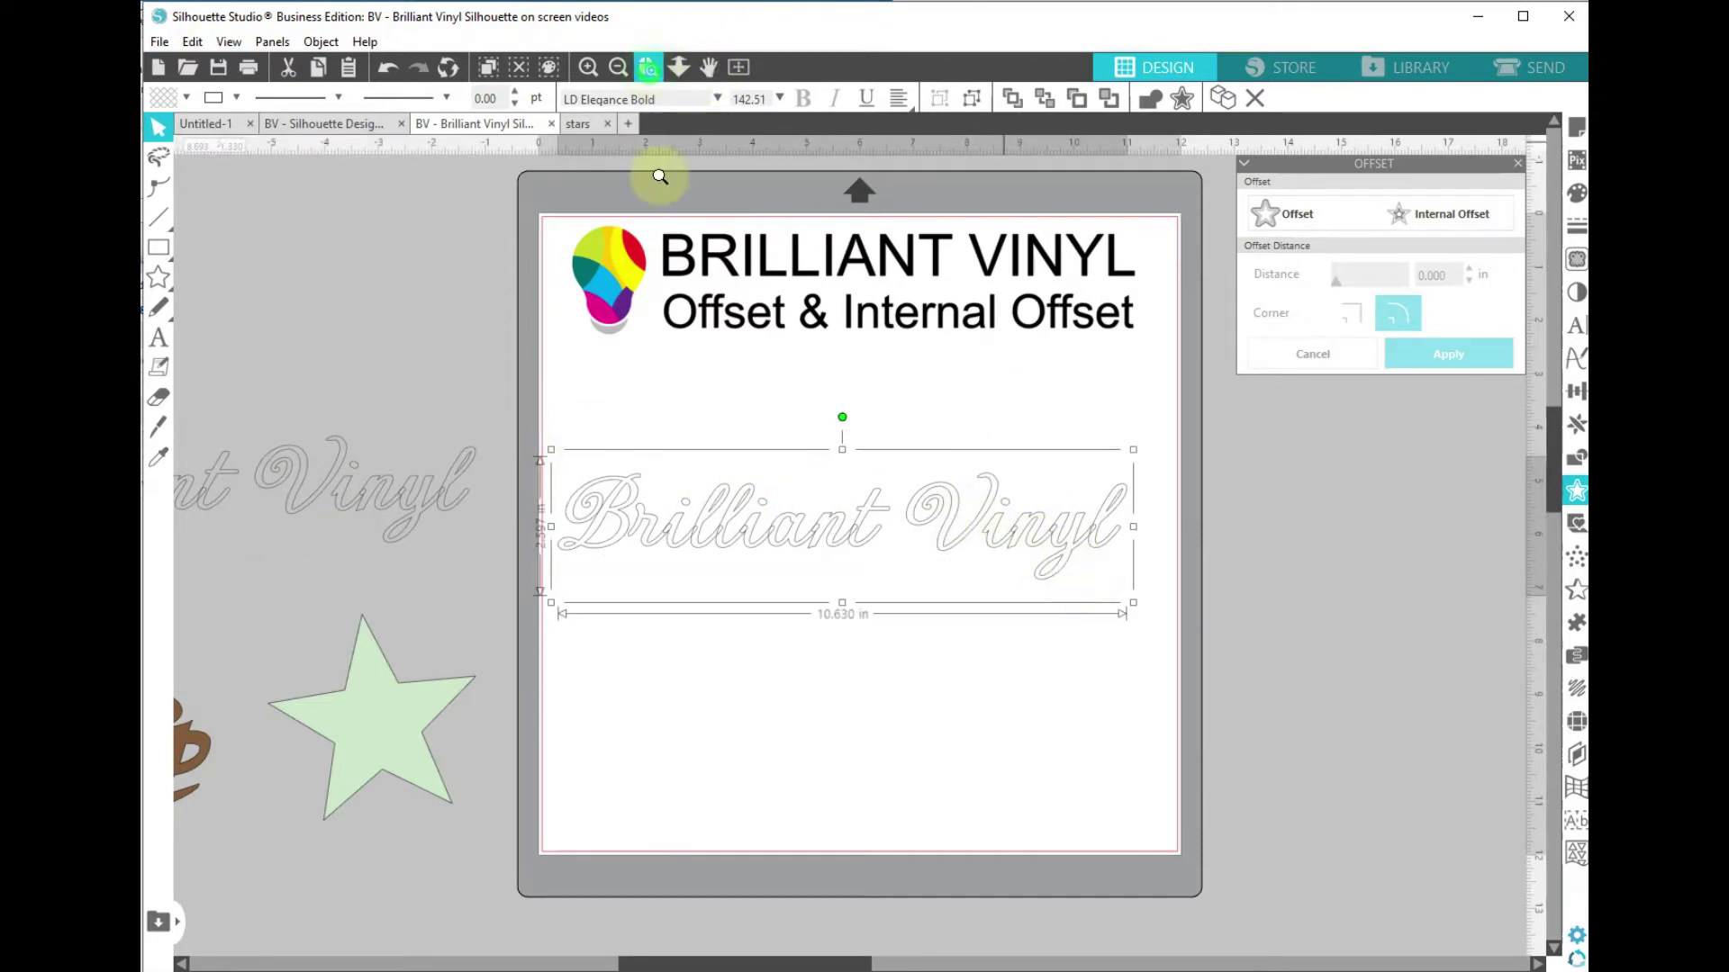
click(809, 446)
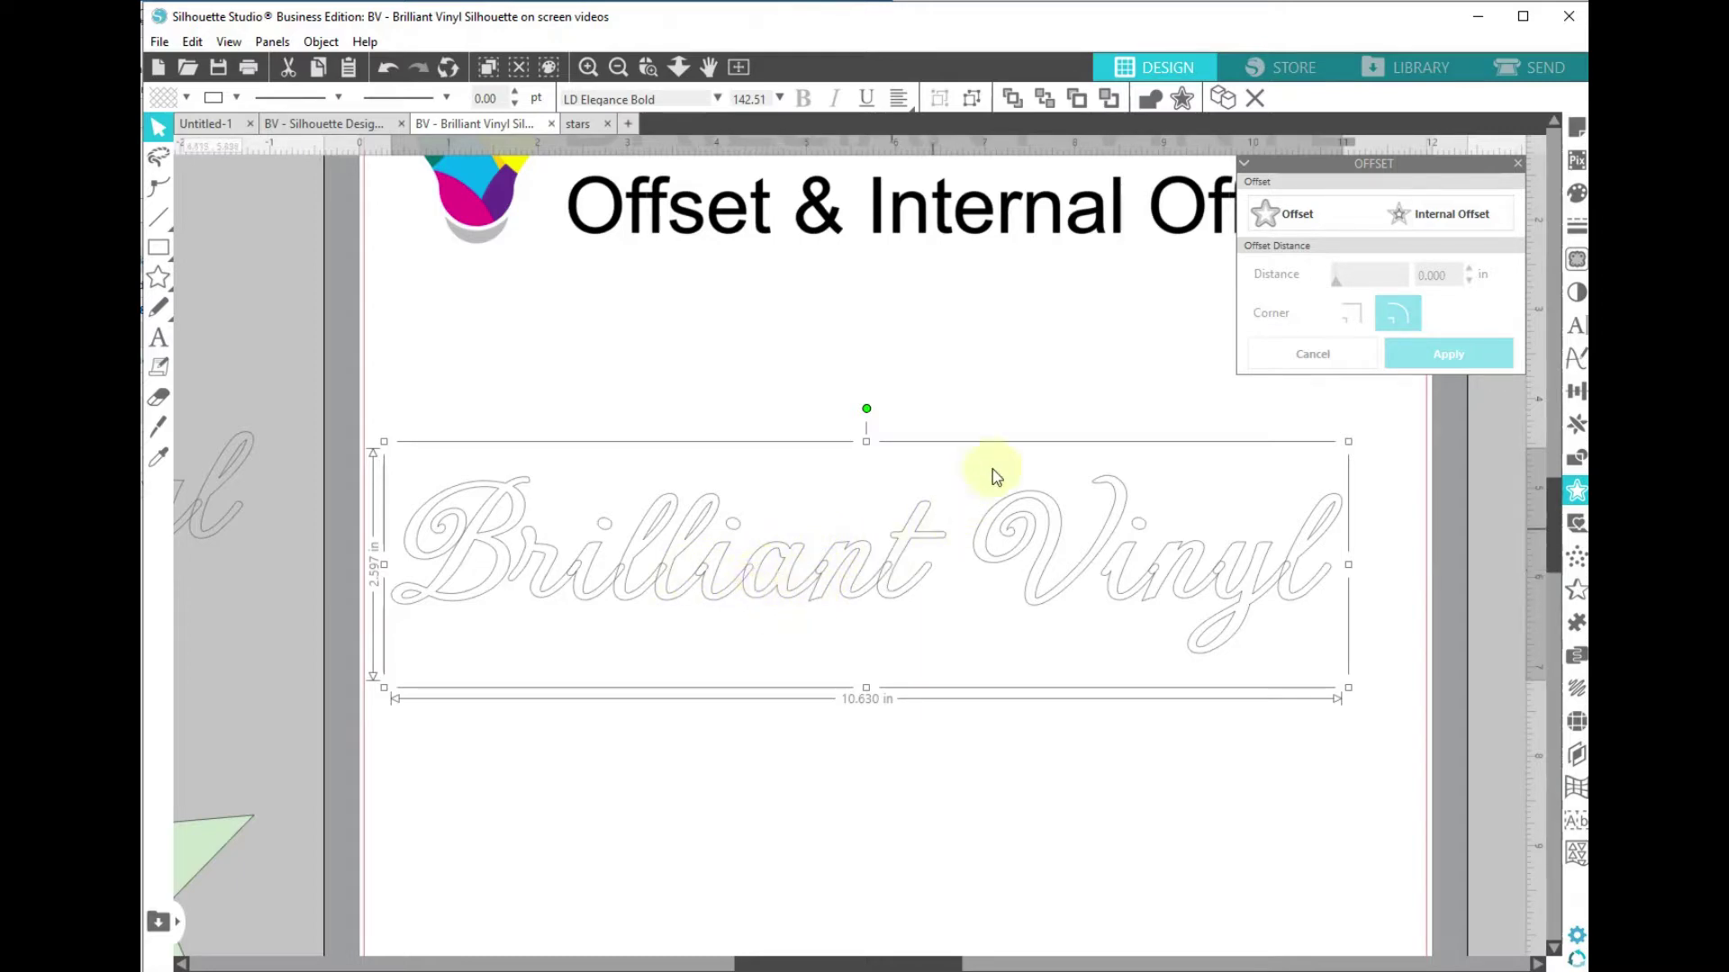
Step: Weld the Brilliant Vinyl letters and make them a single compound path
click(1152, 102)
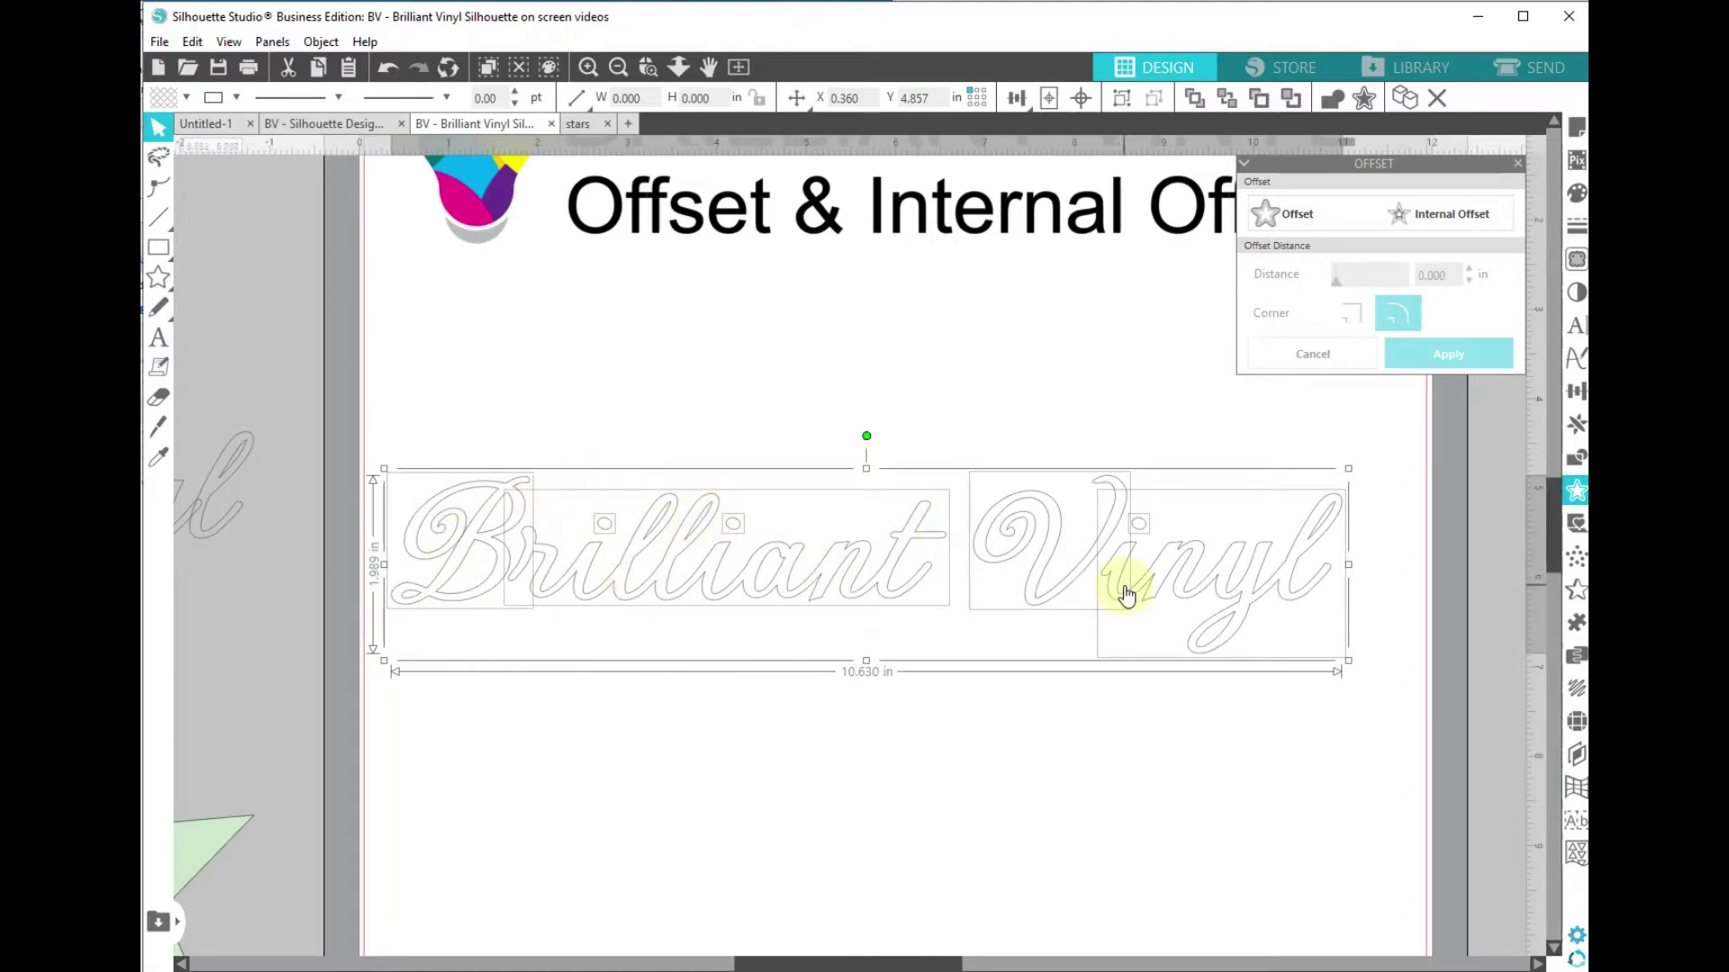
right_click(1045, 538)
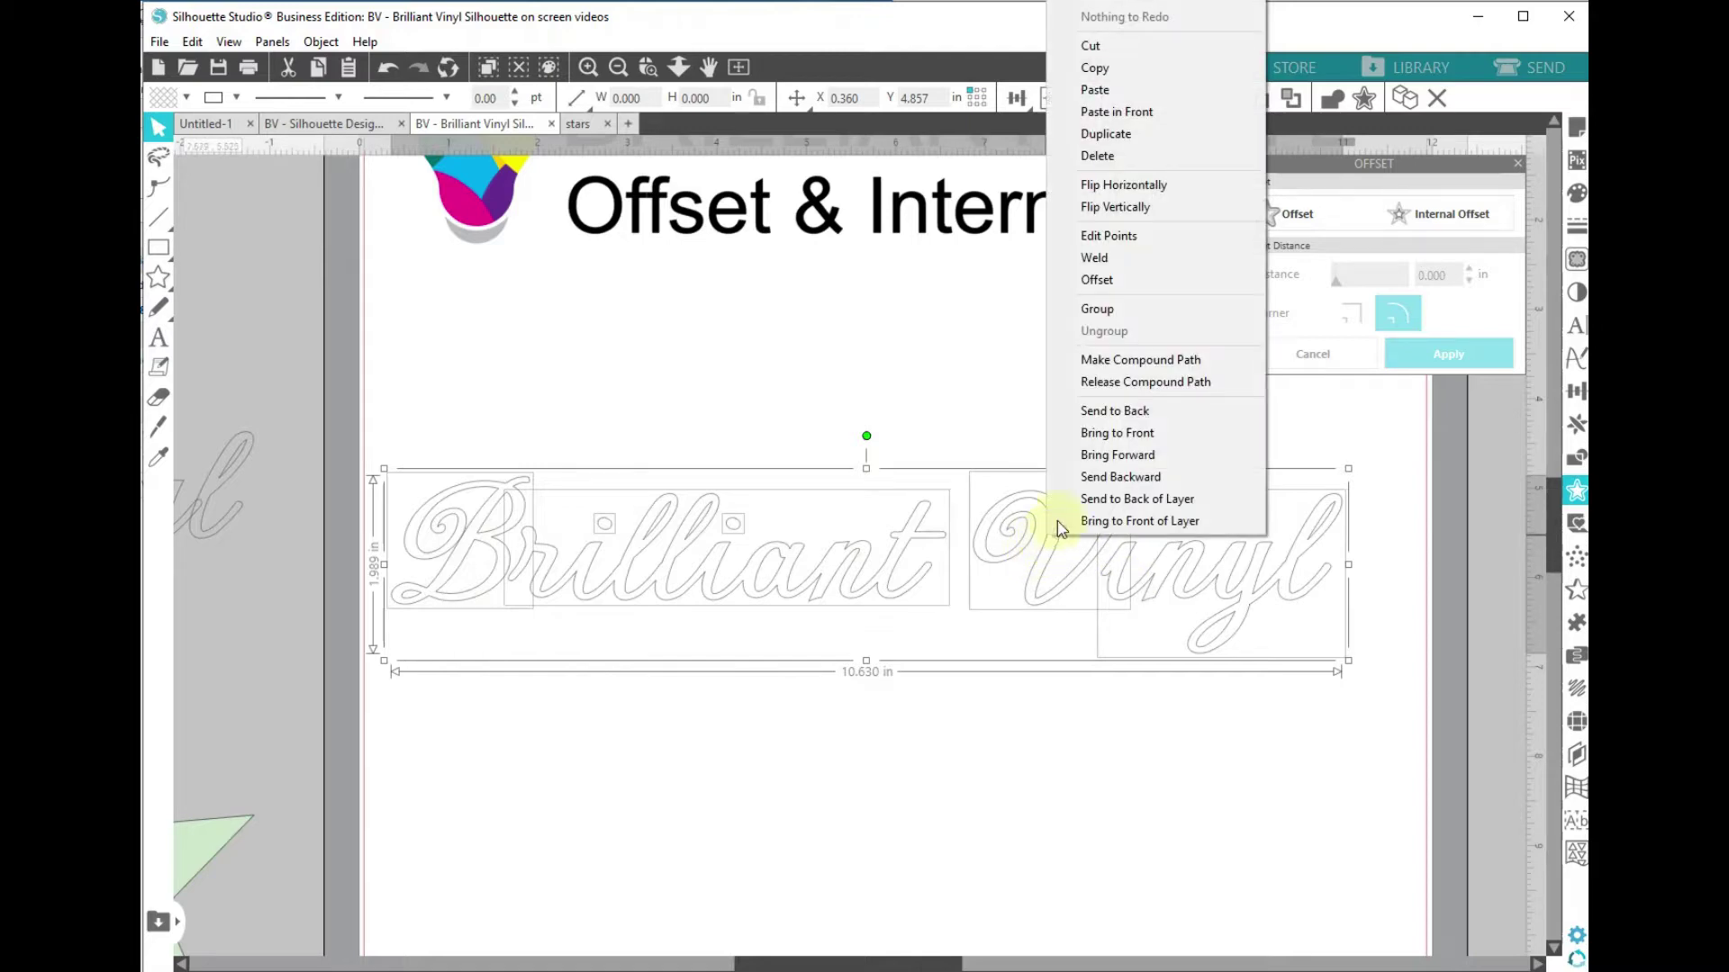
click(1131, 360)
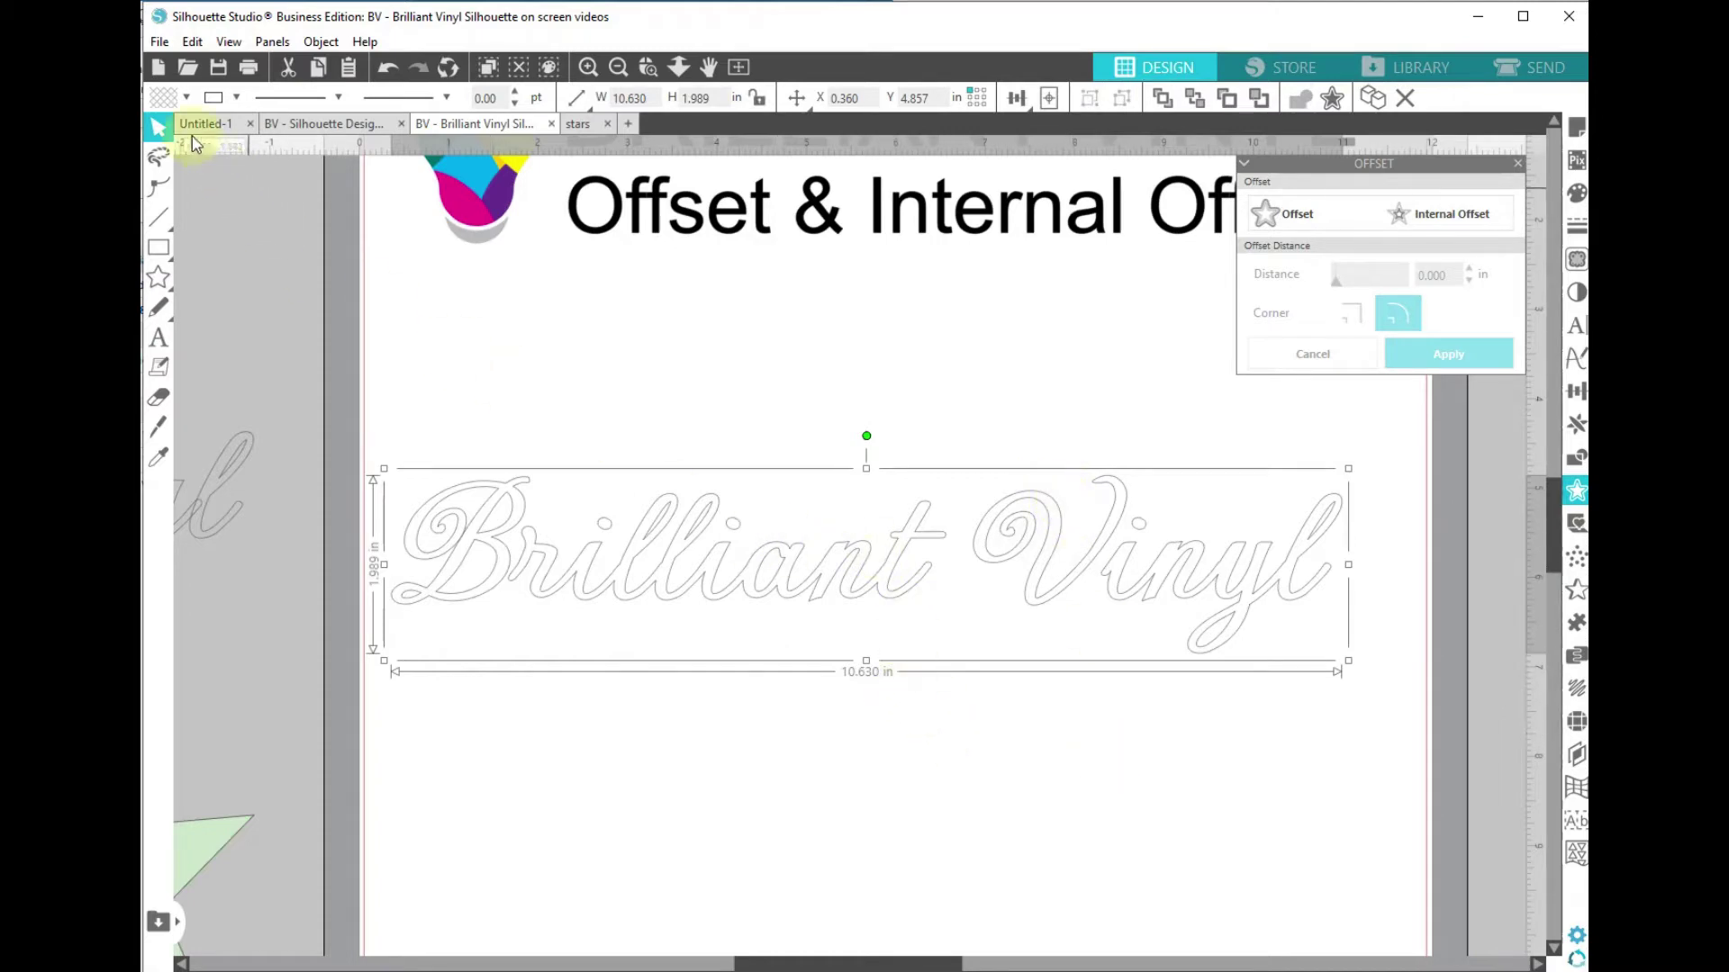
Step: Fill the lettering light blue and add a 0.175 in rounded offset outline around it
click(186, 96)
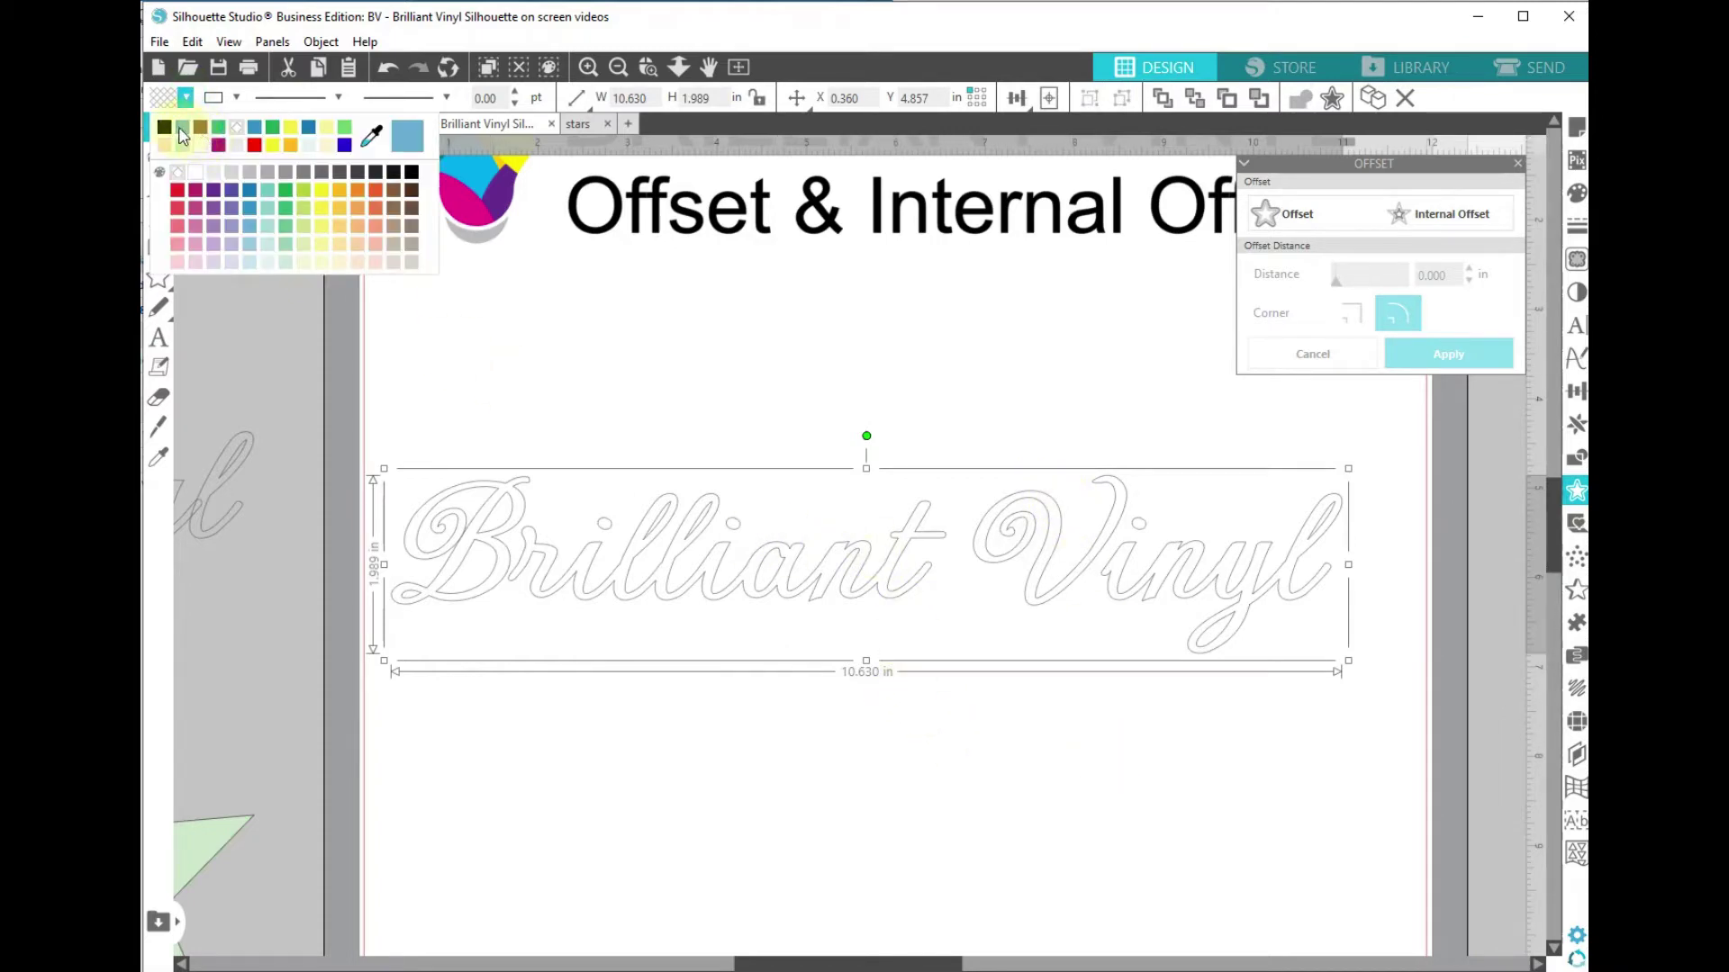
click(407, 136)
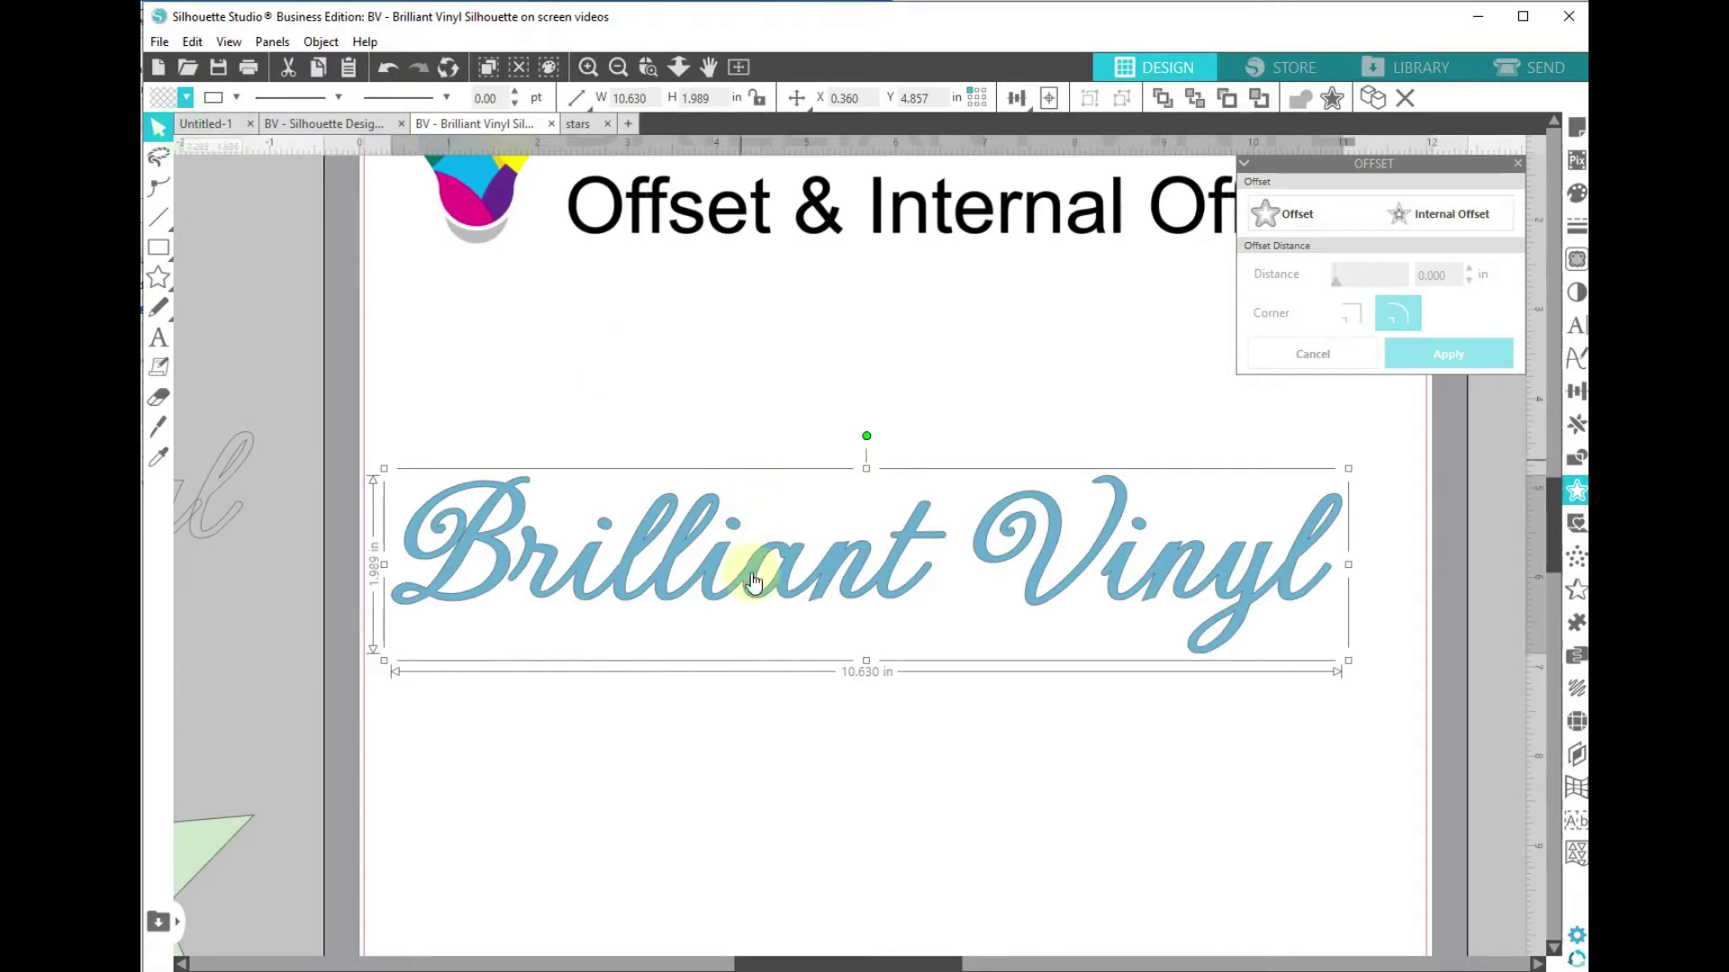
click(1287, 221)
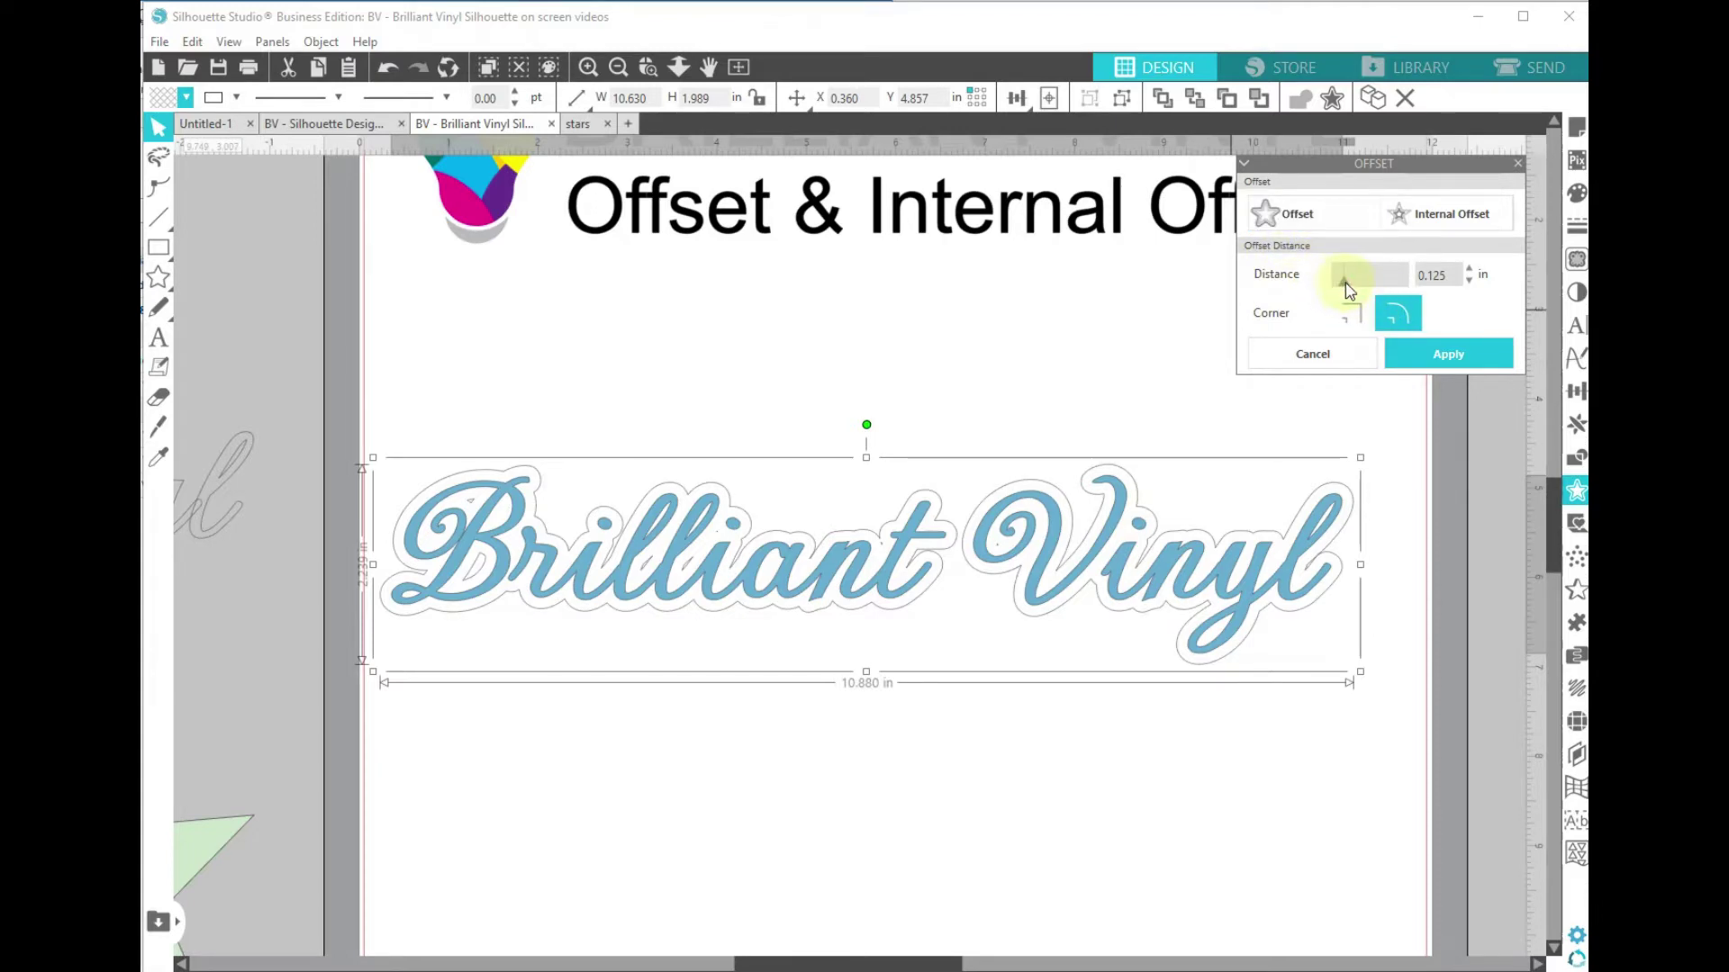
mouse_move(1345, 285)
mouse_down()
mouse_move(1381, 284)
mouse_move(1334, 290)
mouse_up()
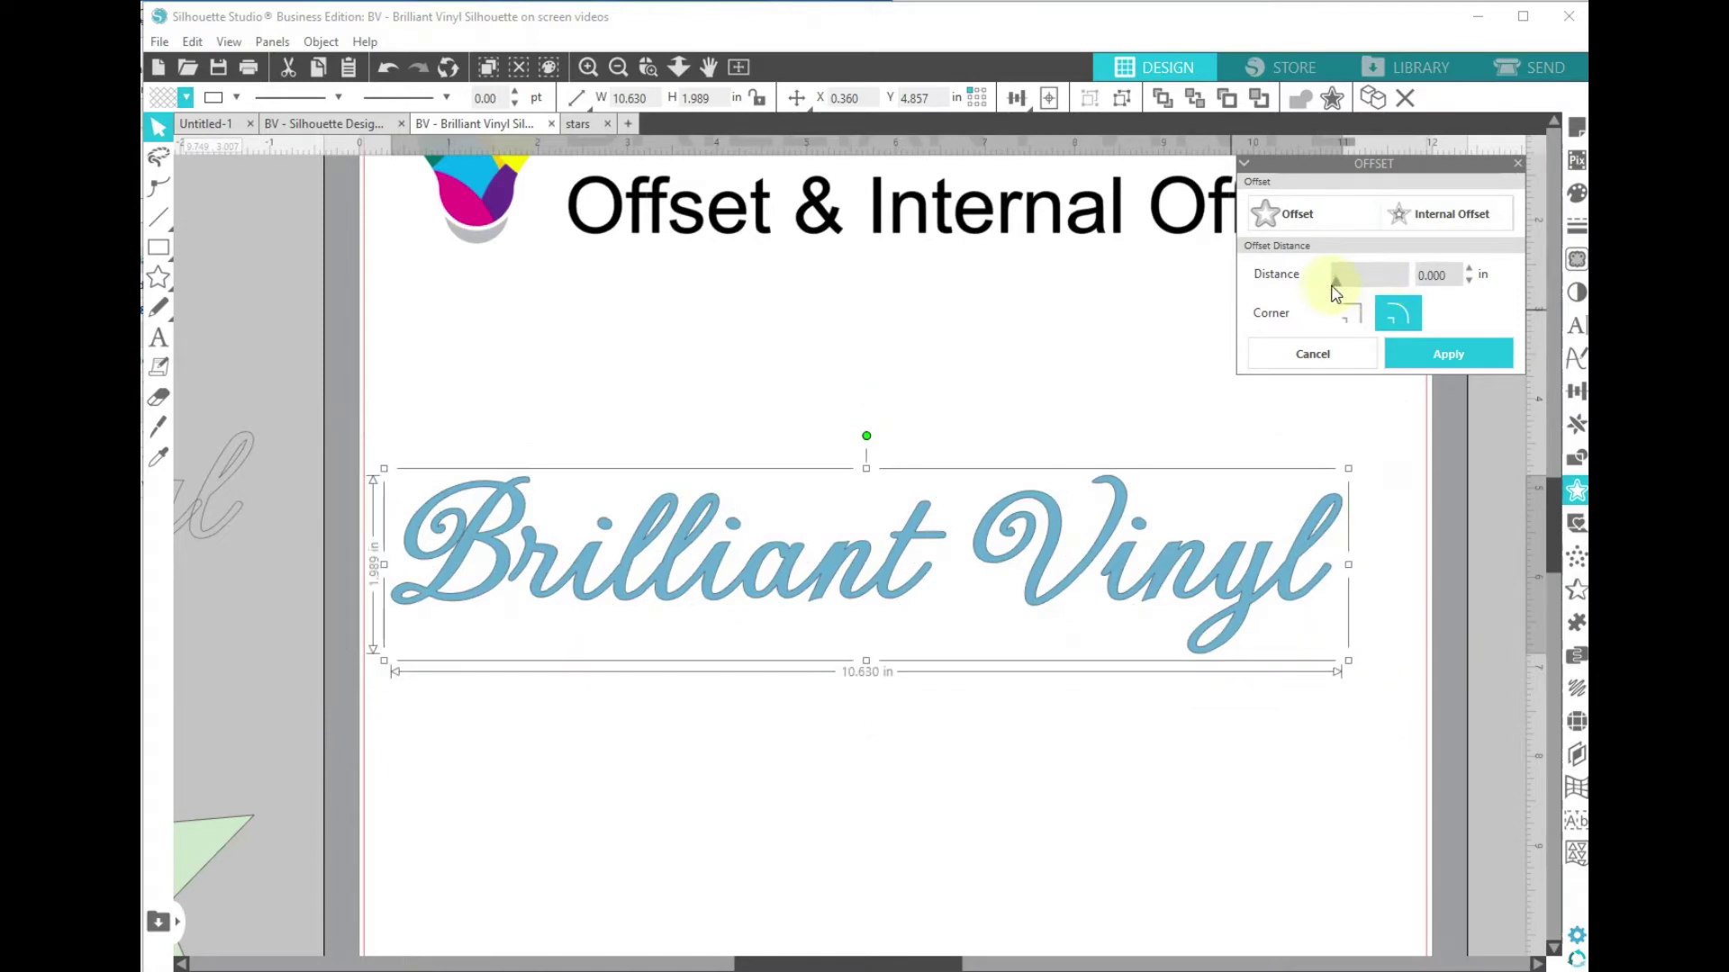
drag(1346, 286, 1351, 298)
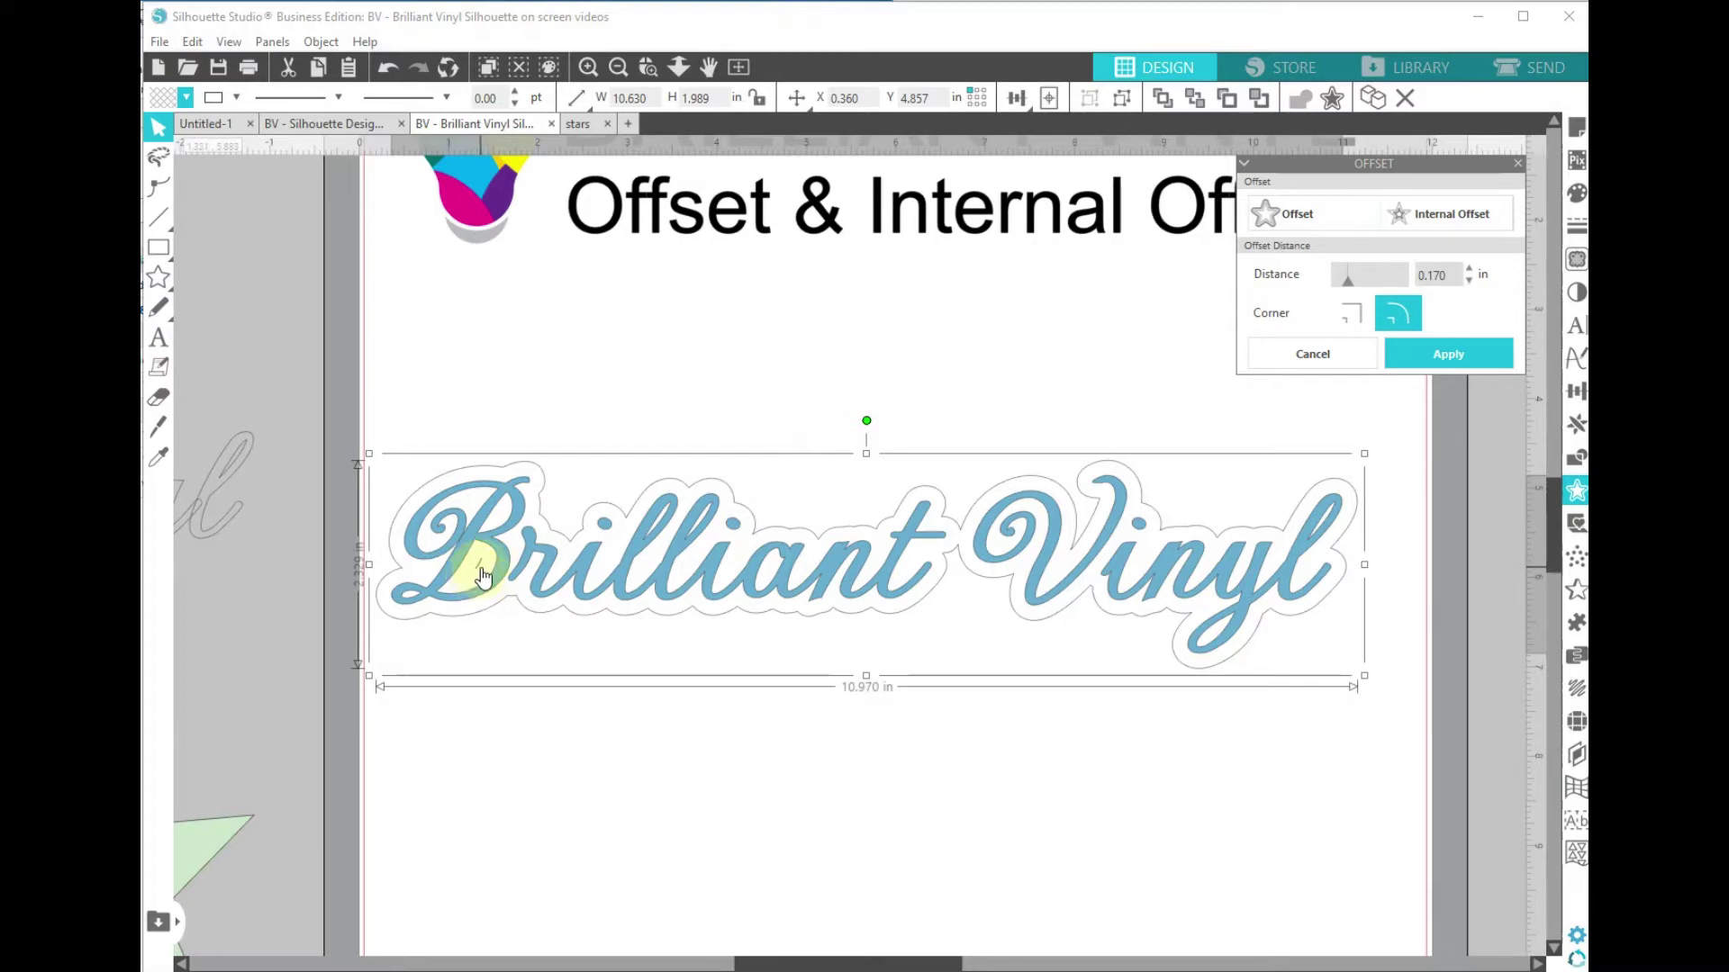
click(1470, 269)
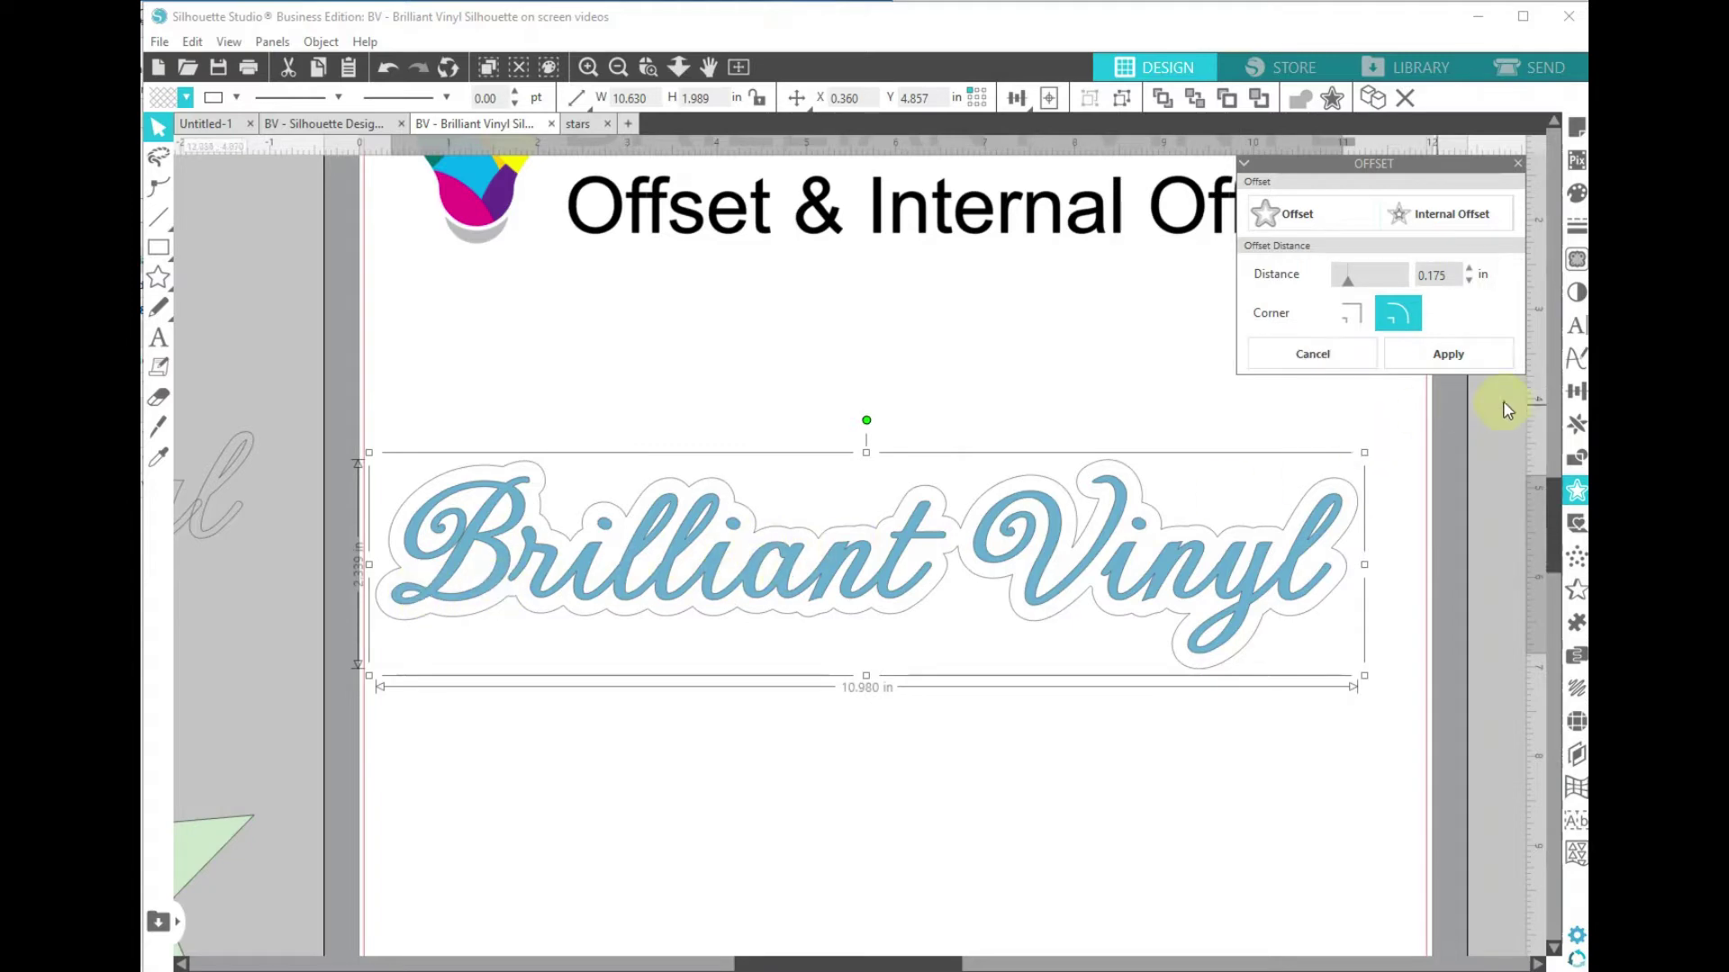
click(1447, 356)
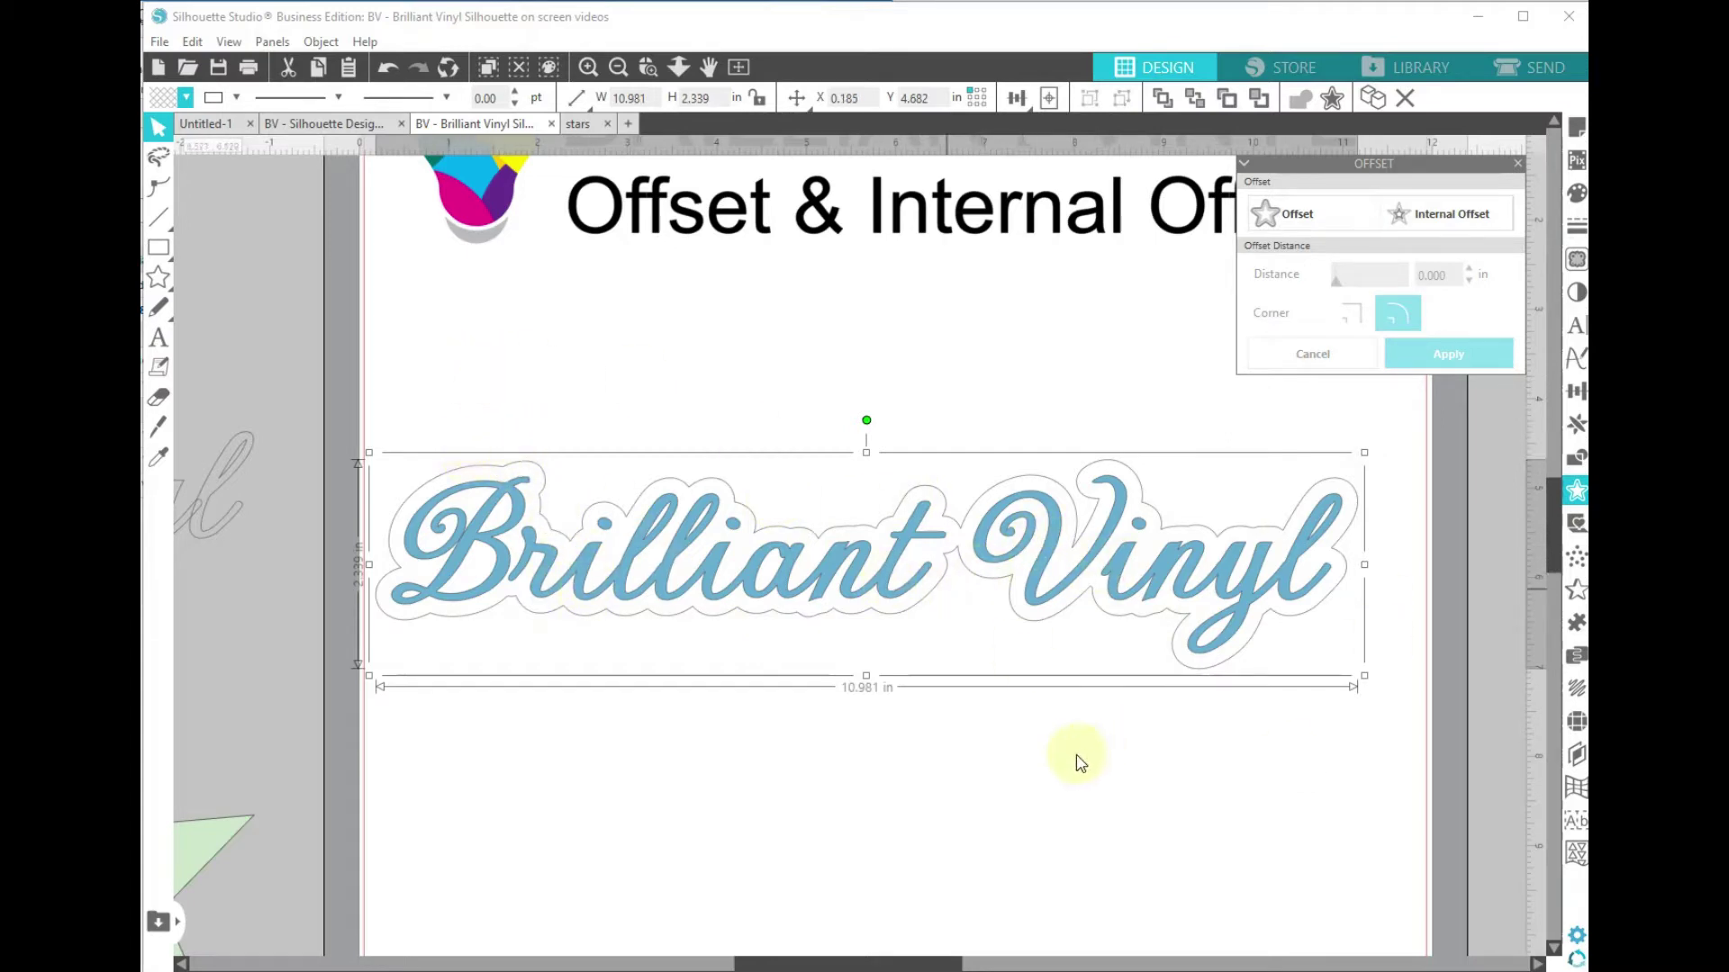
drag(437, 412, 1126, 676)
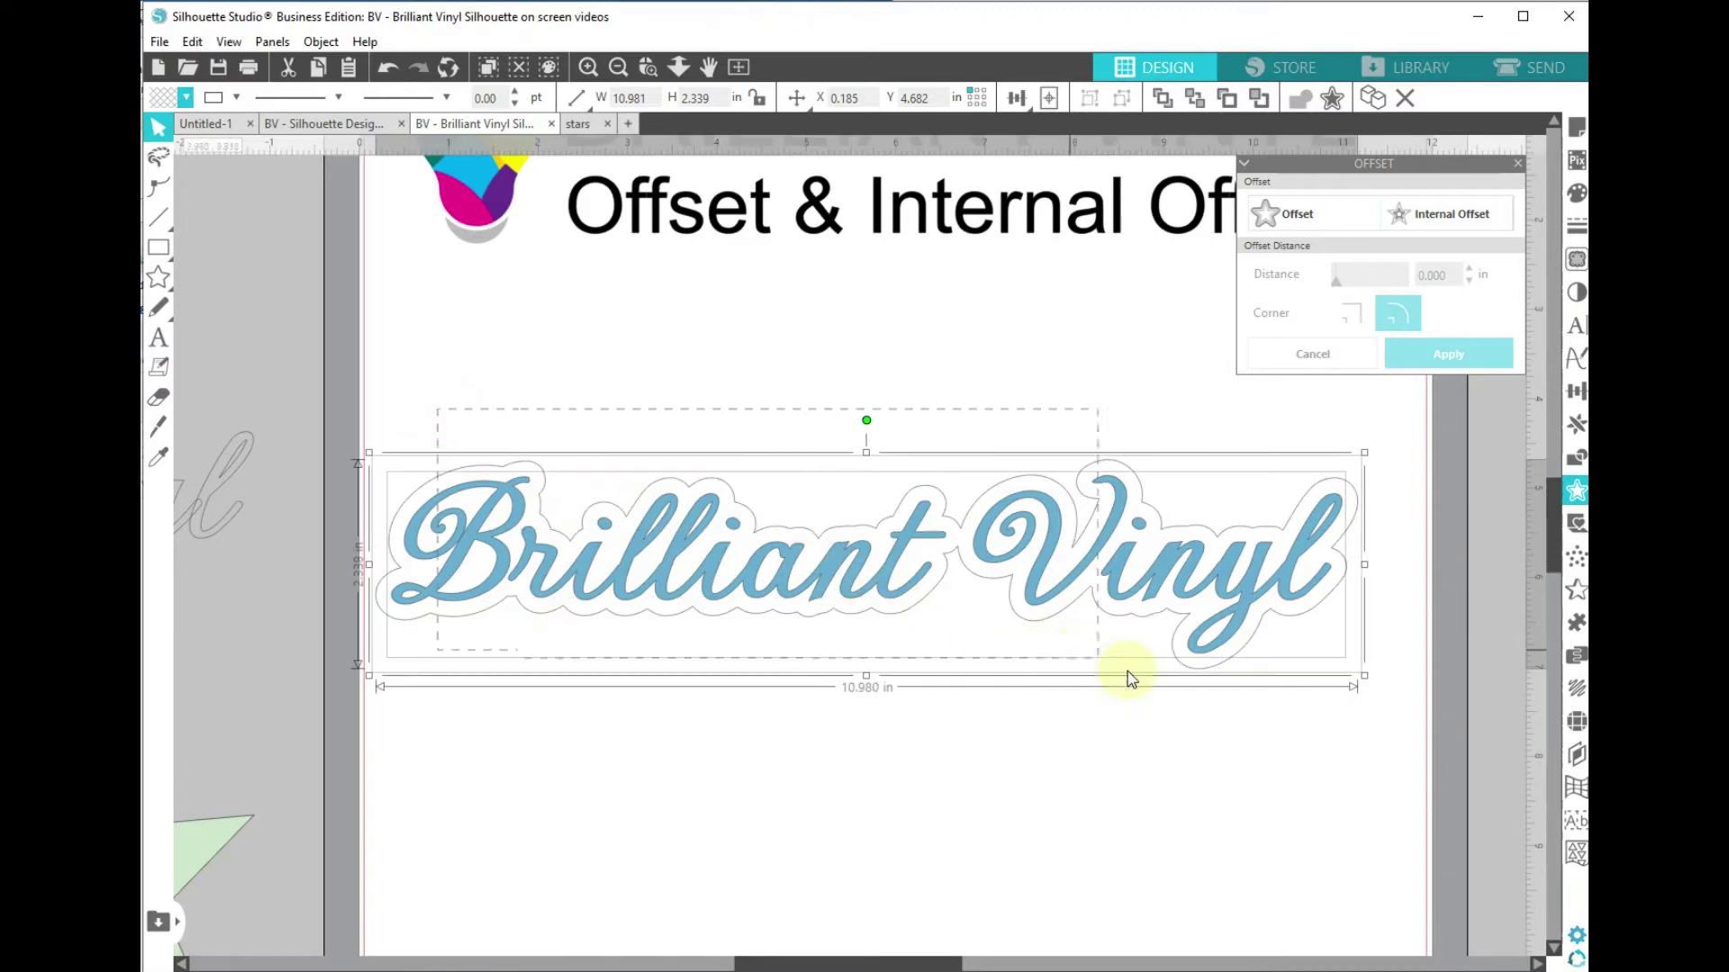
Step: Combine the offset and lettering into one light-blue compound path, then zoom out to the page
right_click(896, 587)
click(975, 405)
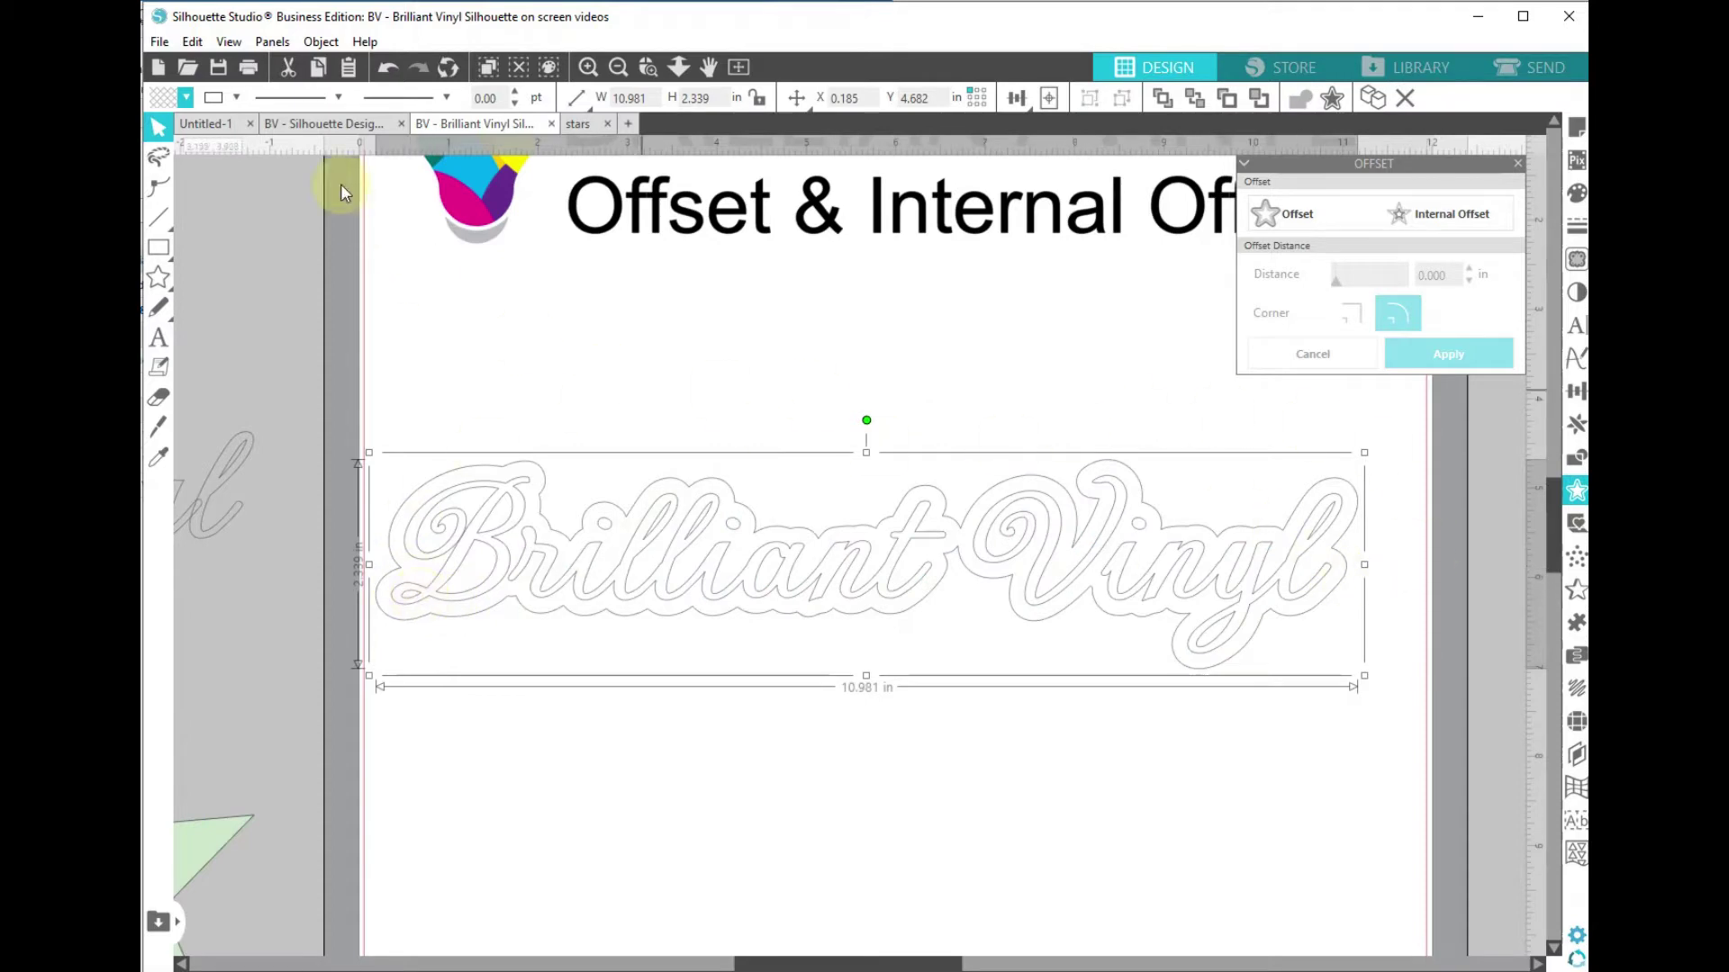
click(186, 97)
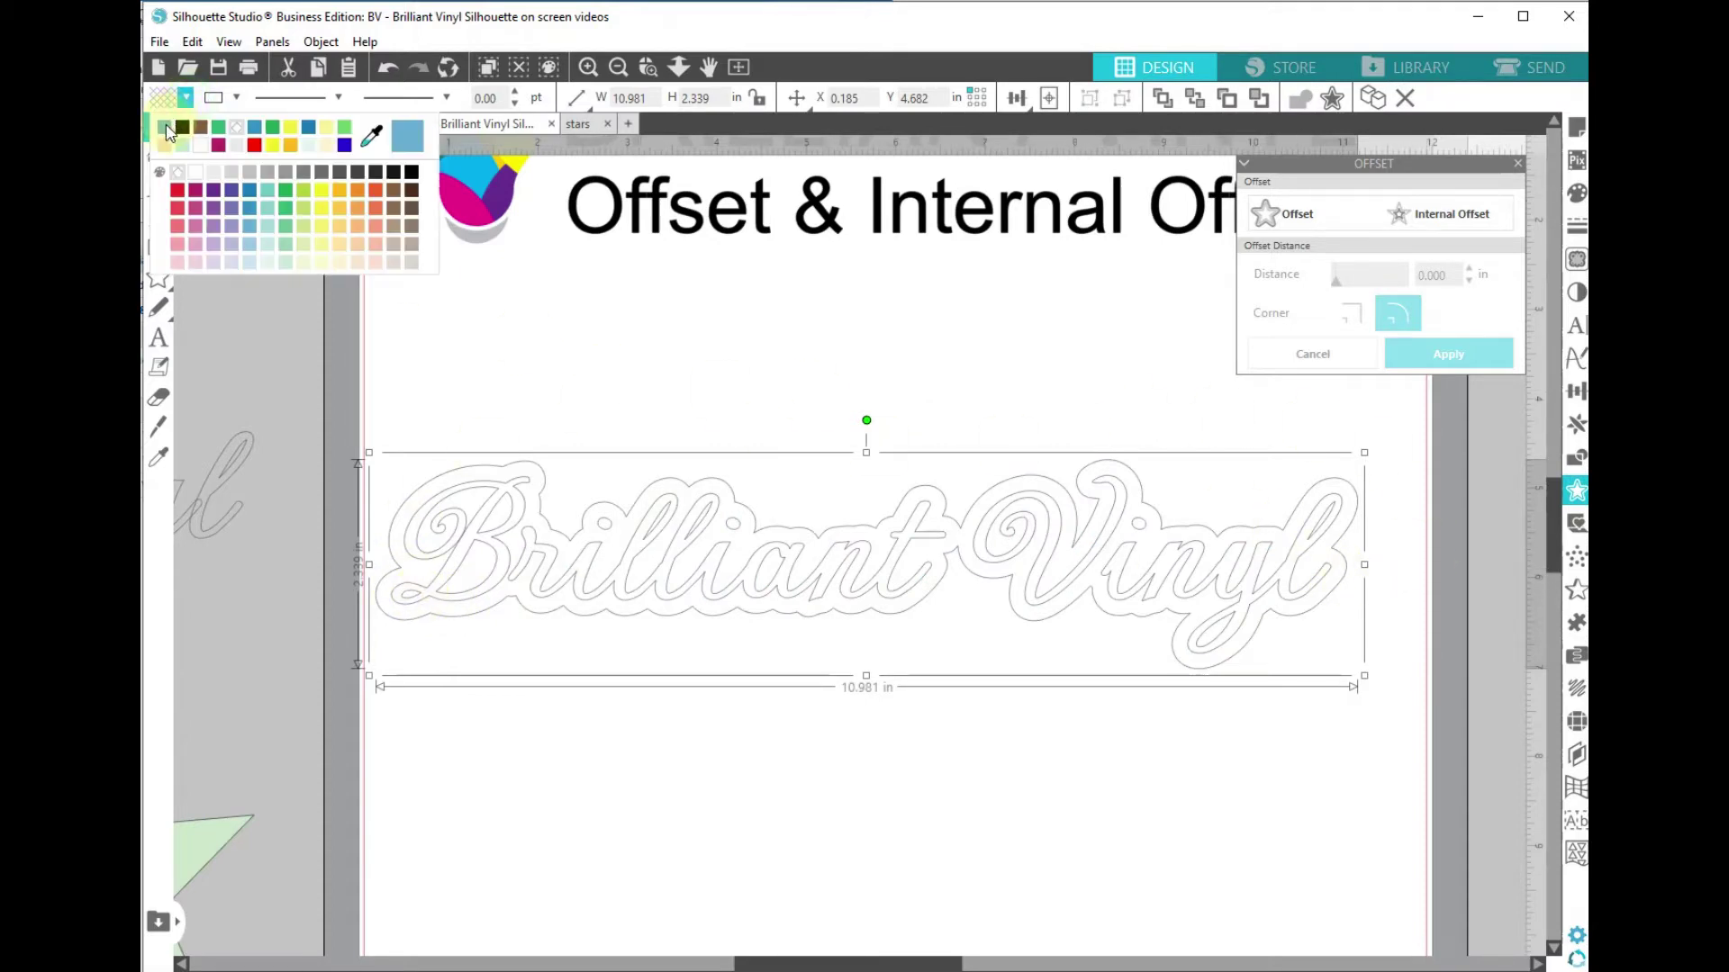
click(166, 129)
click(687, 761)
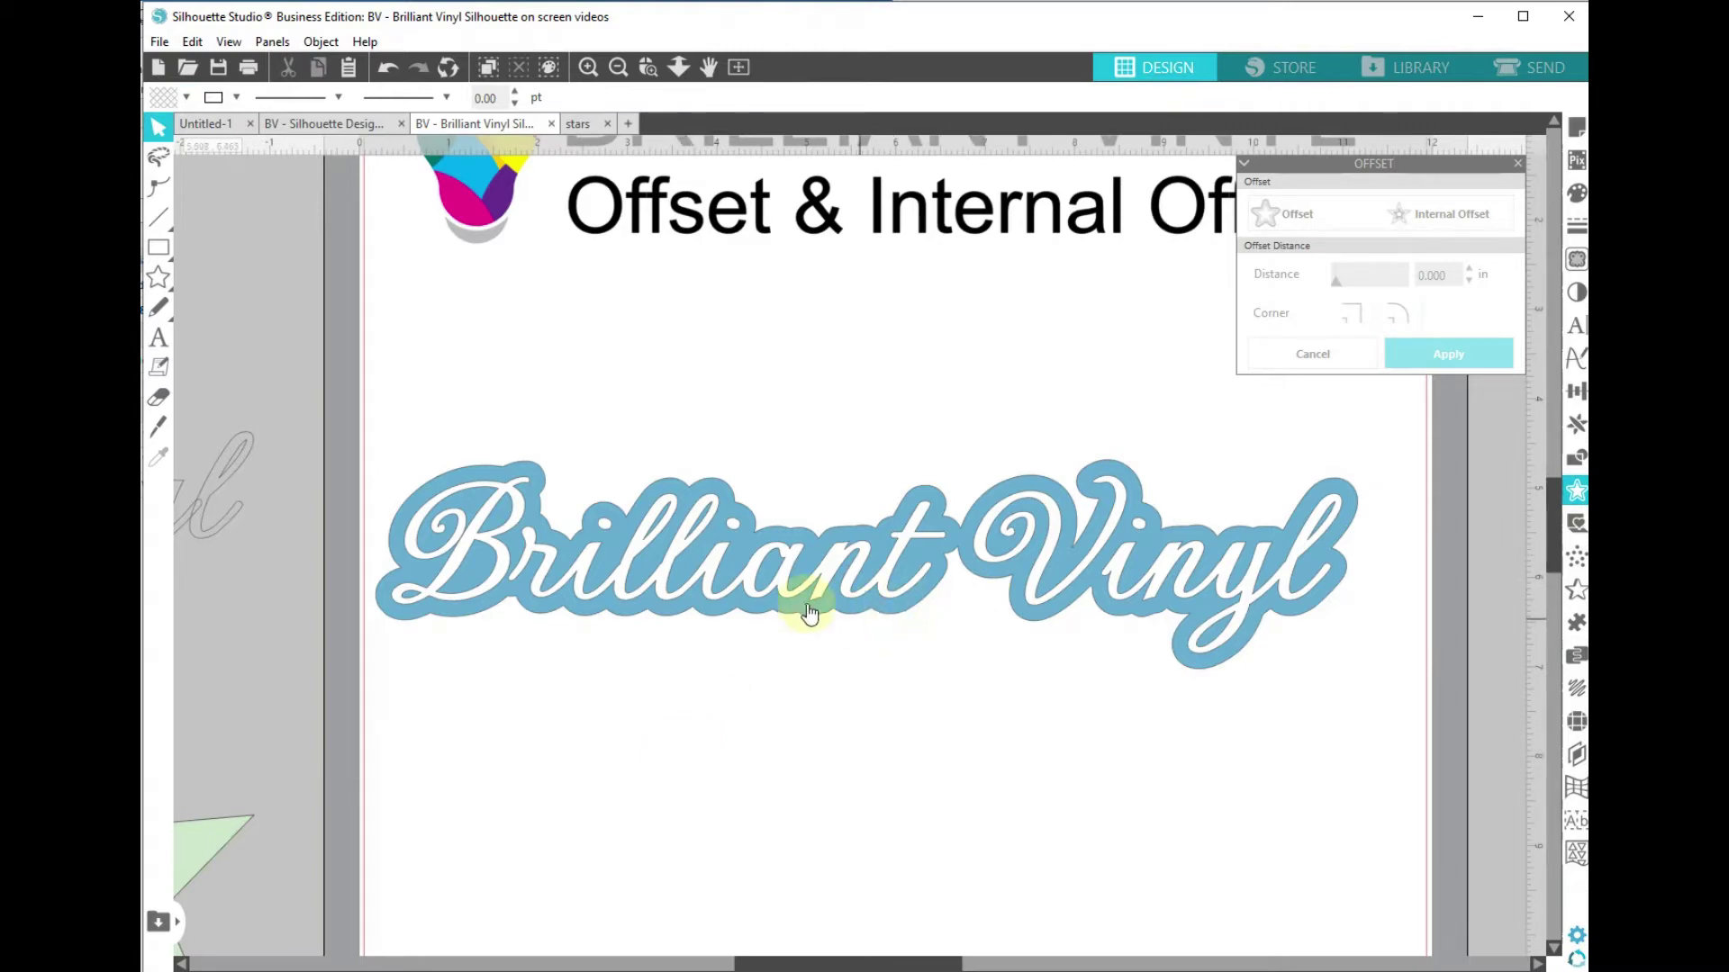
drag(679, 714, 690, 645)
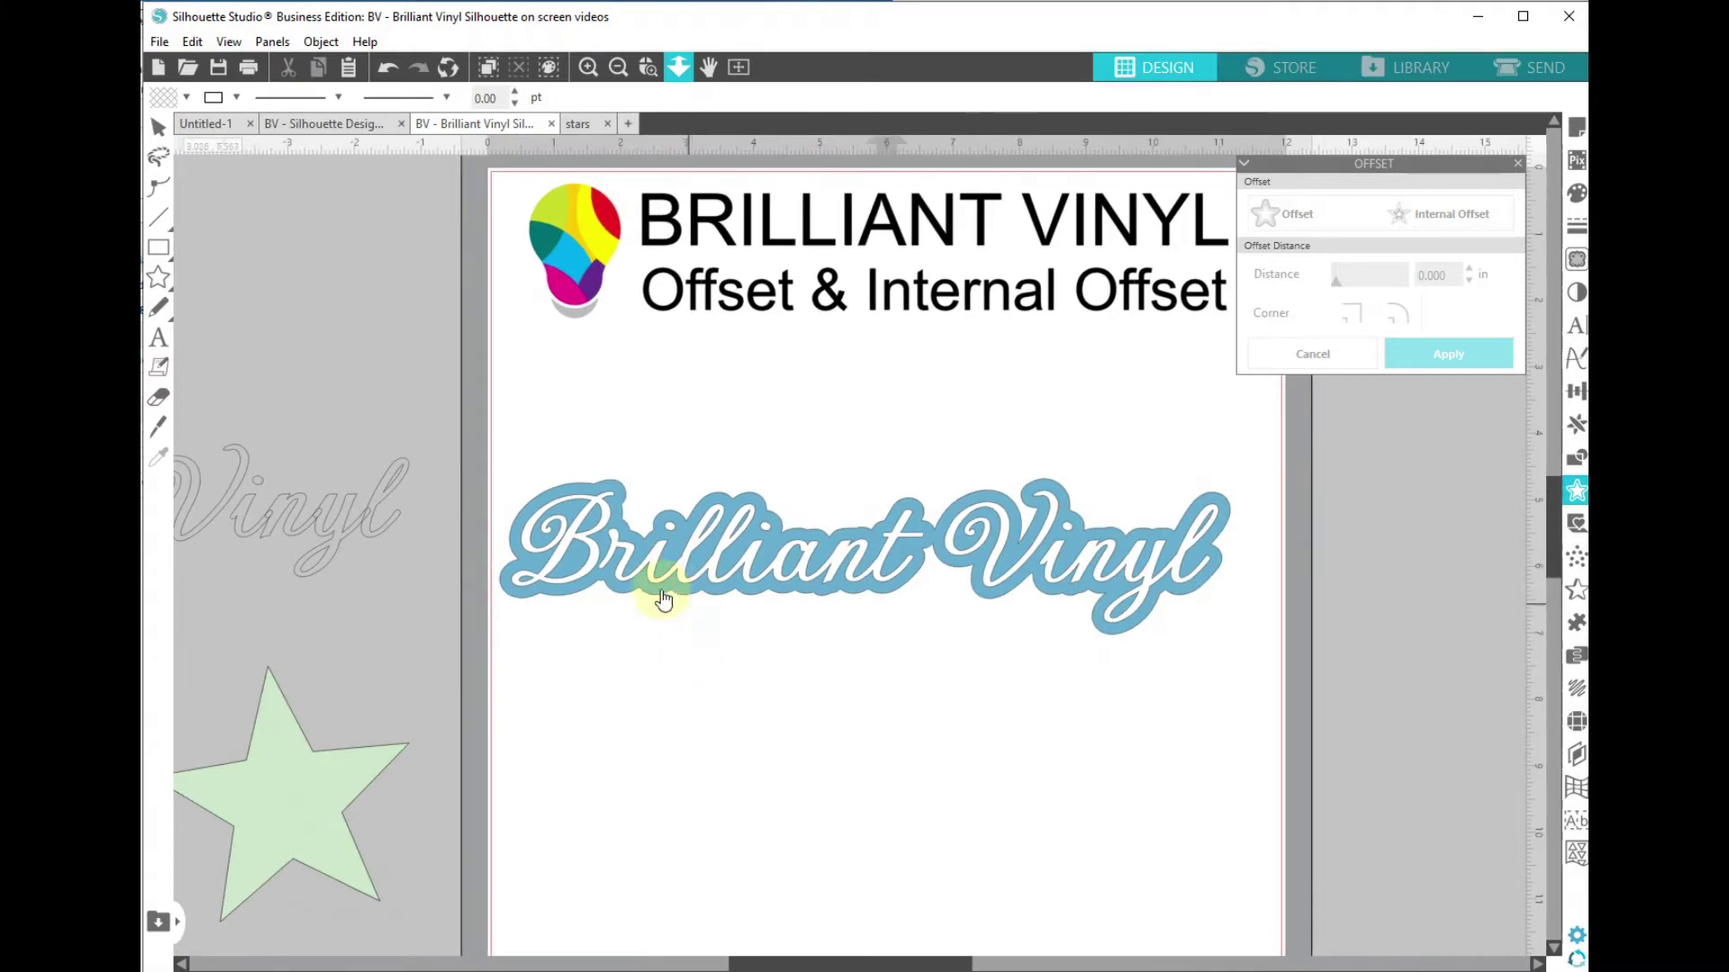
Step: Move the blue design off the page, centre the spare text, and weld it into one compound path
drag(795, 602, 1444, 571)
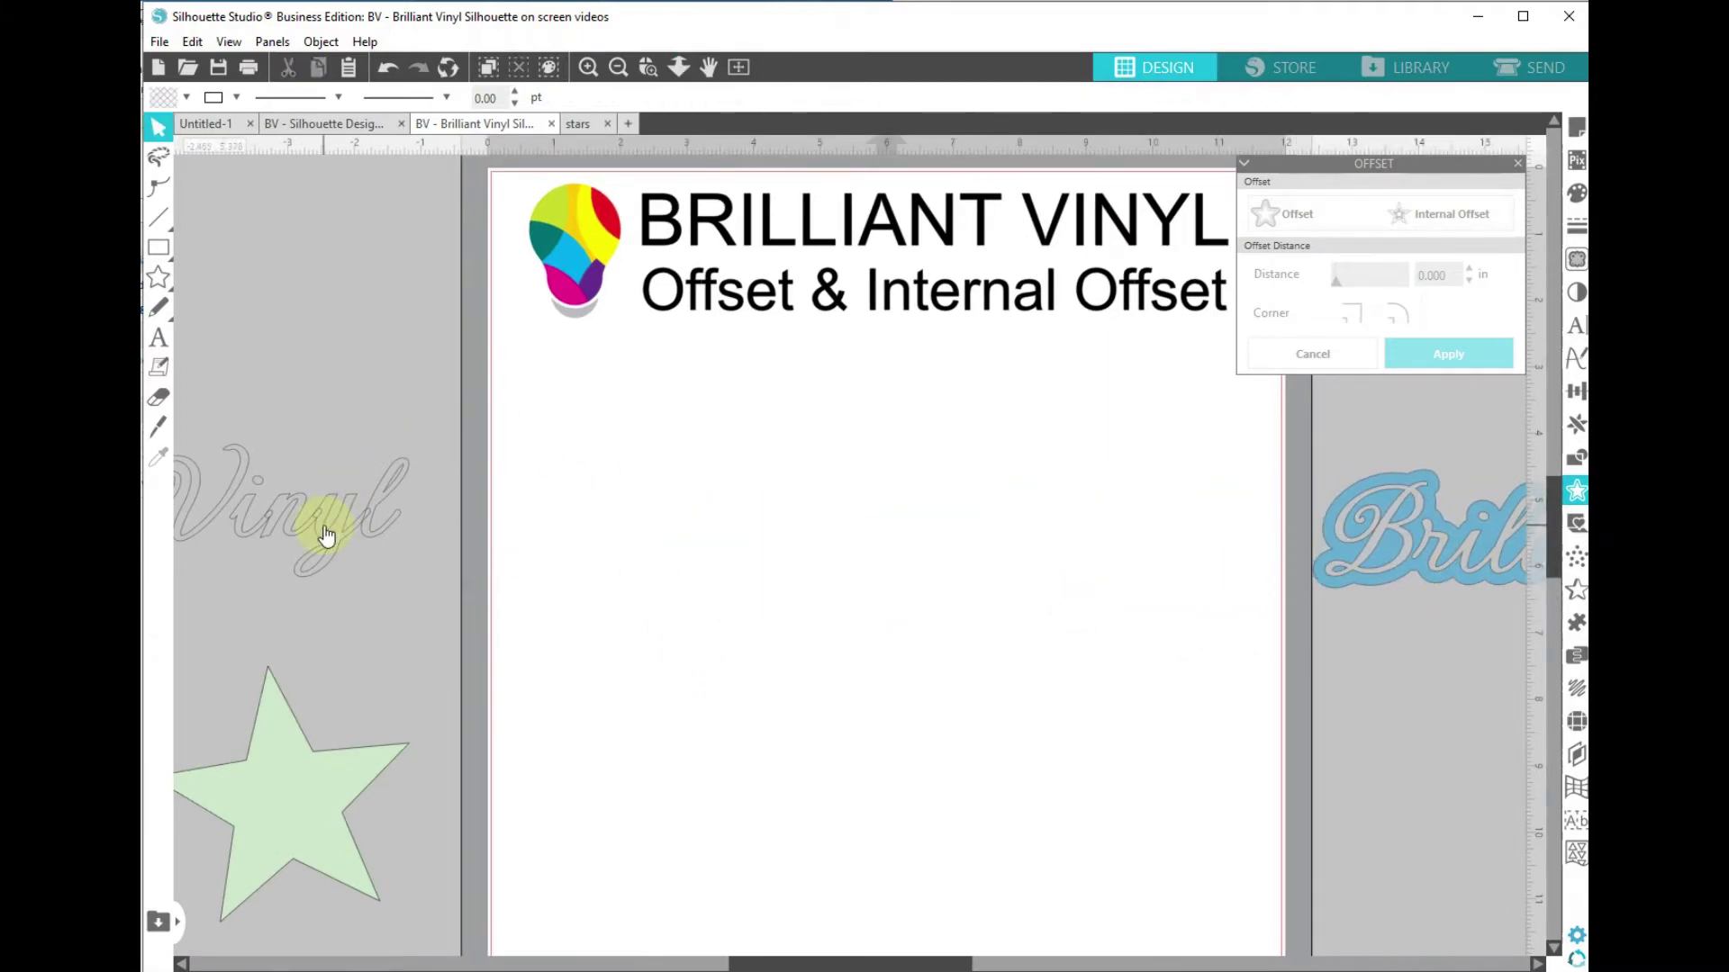
drag(327, 536, 1199, 512)
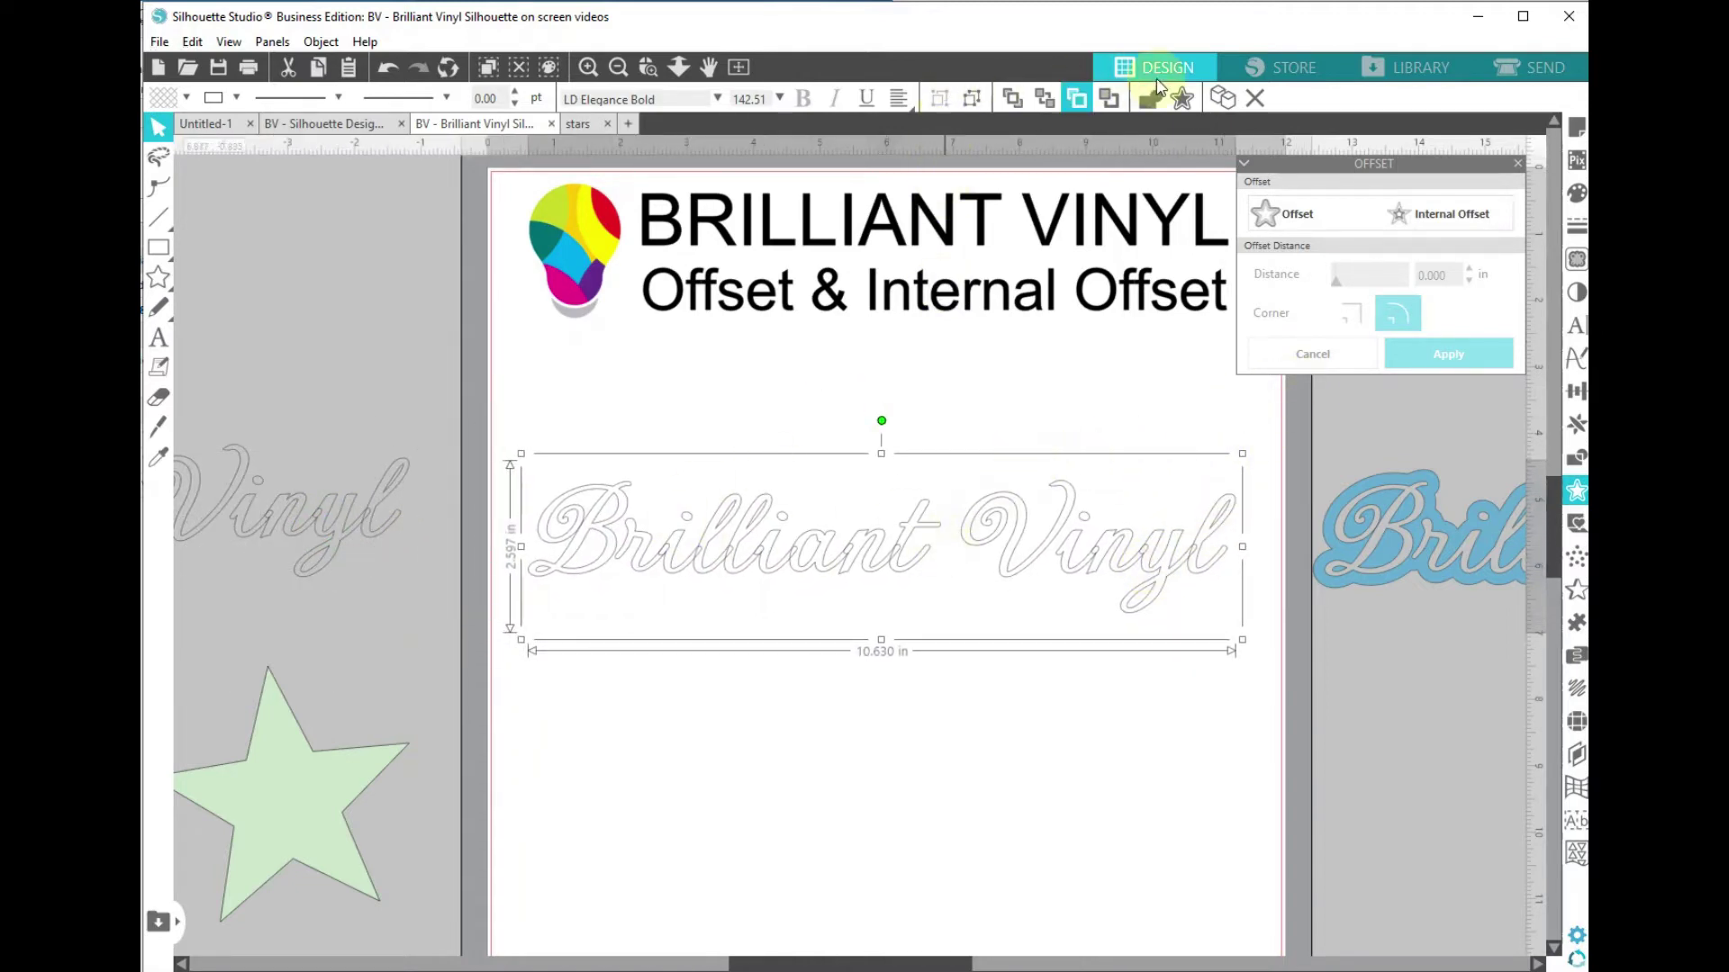
click(1151, 101)
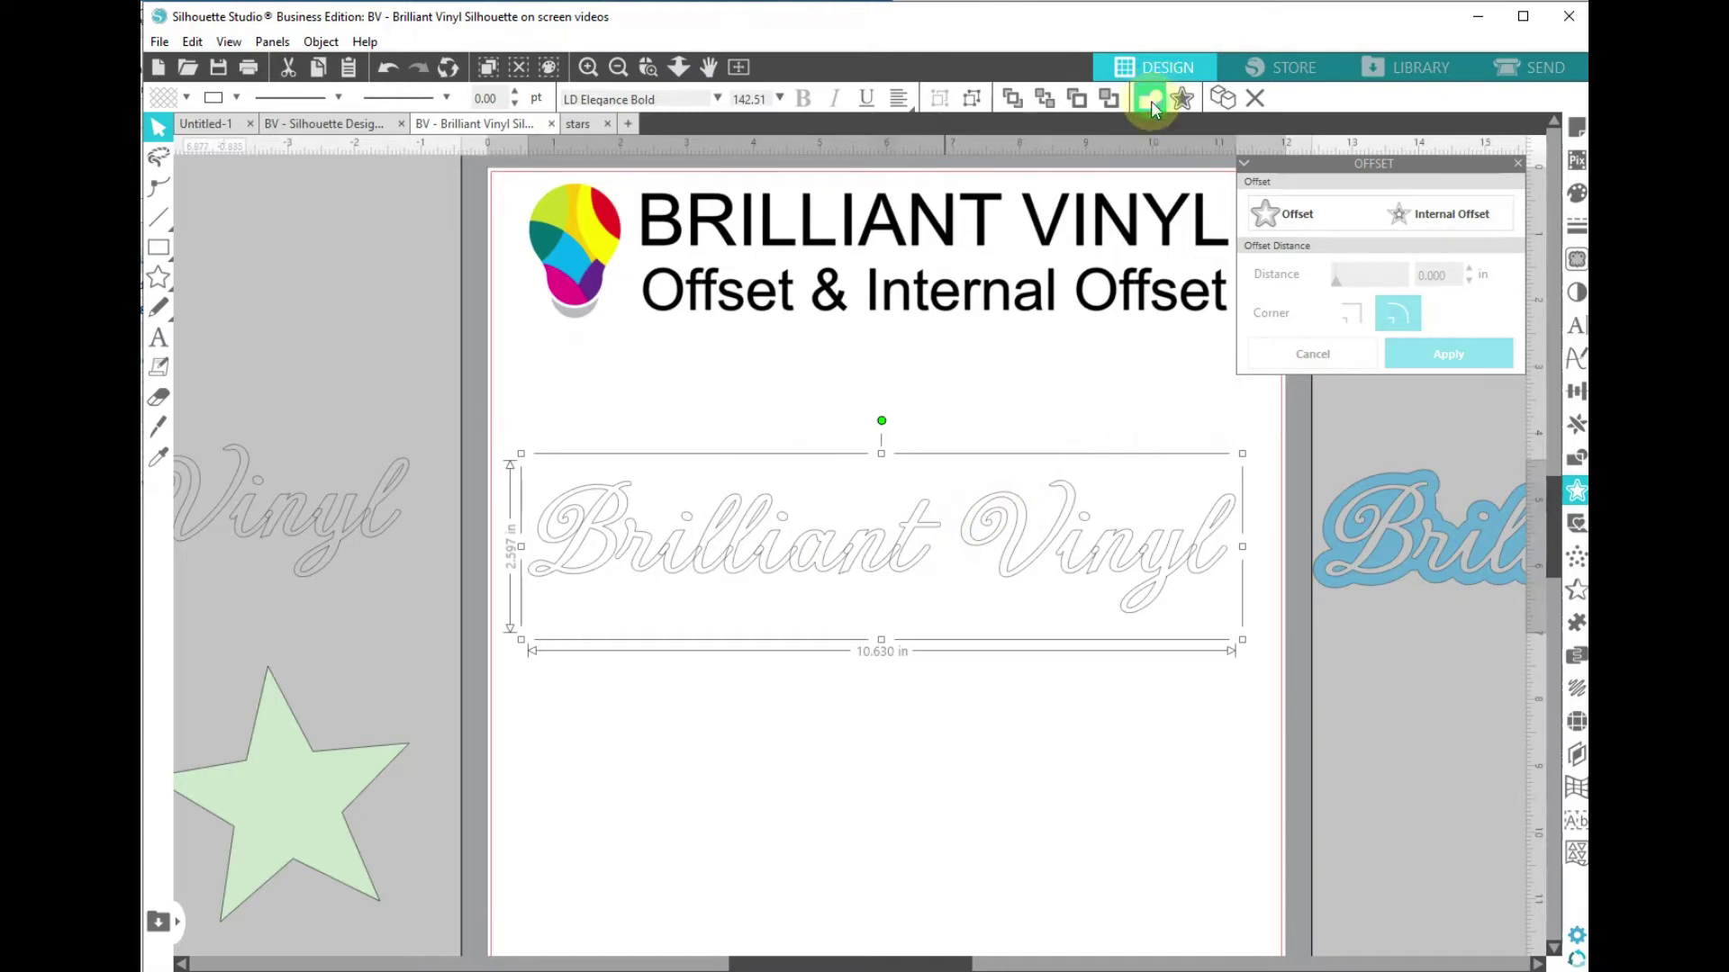
right_click(862, 532)
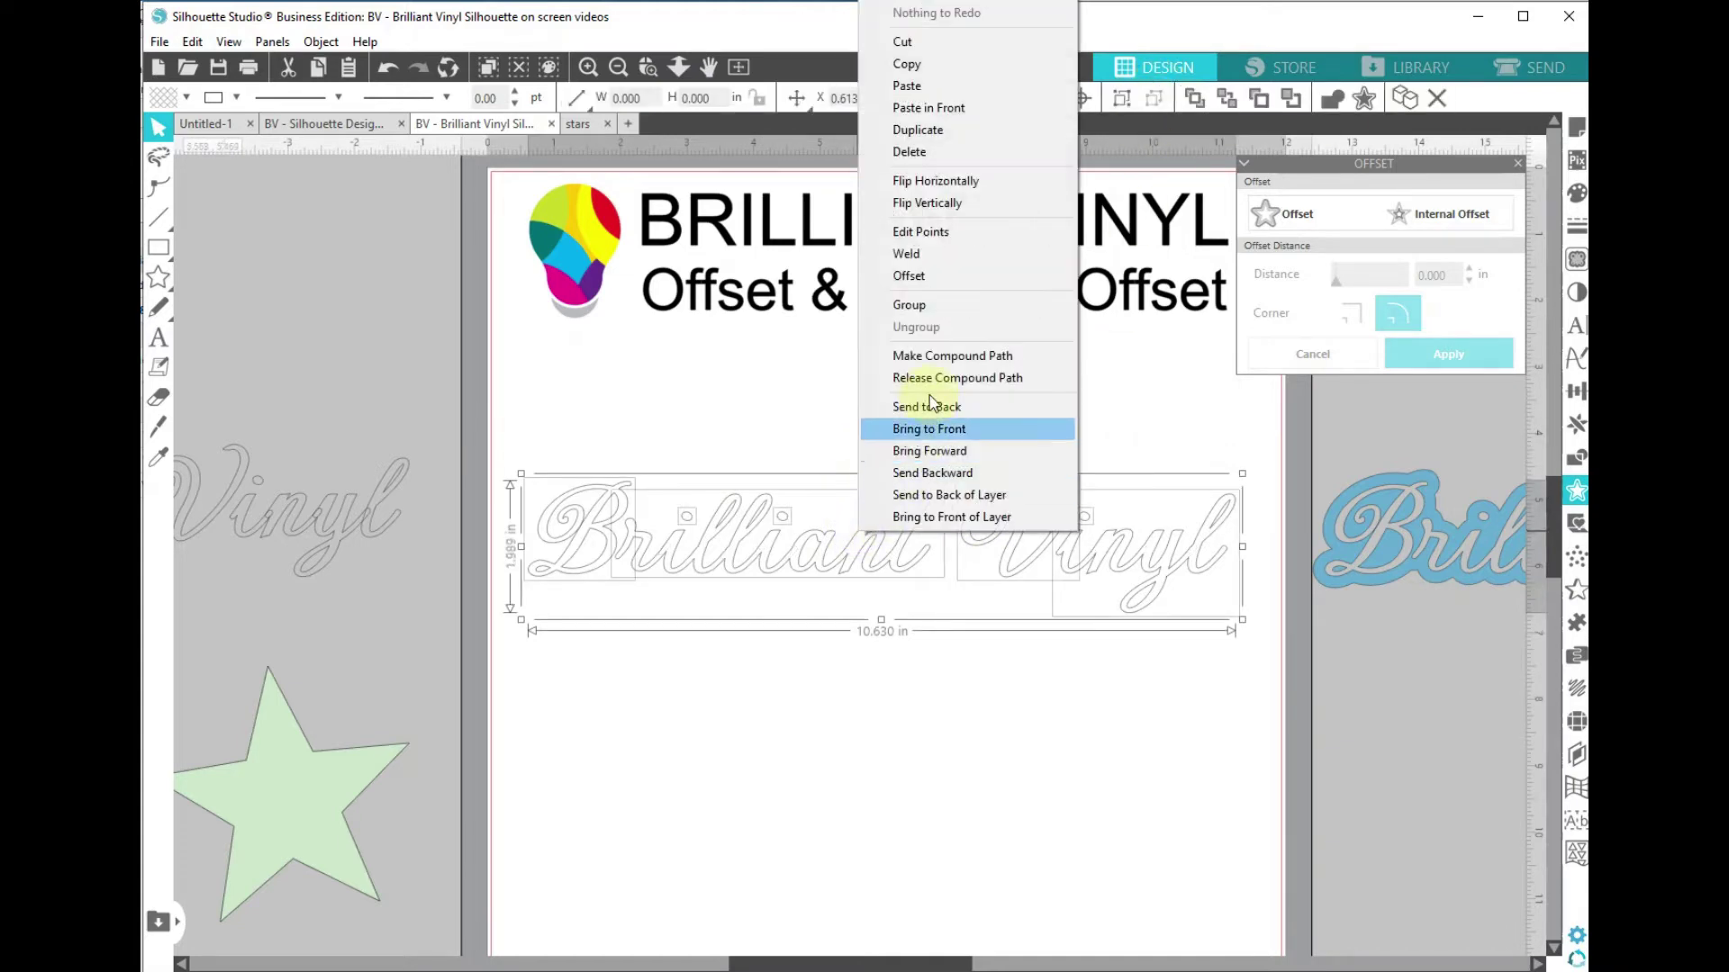
click(940, 356)
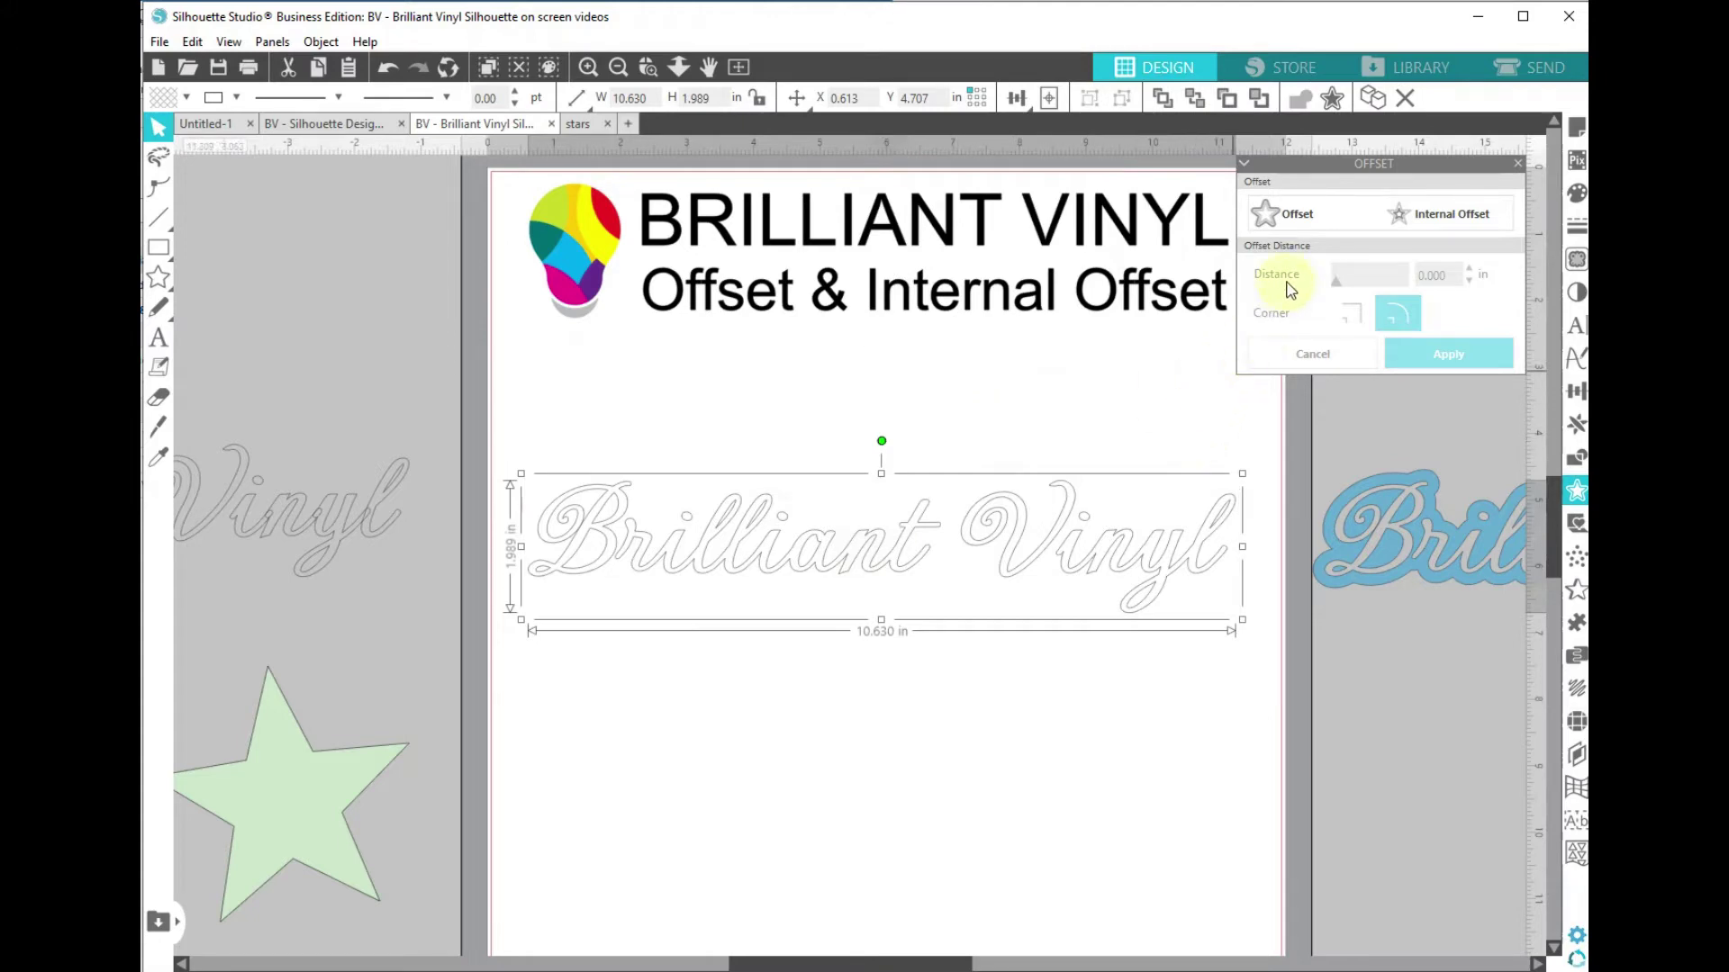
Step: Add a 0.040 in square-cornered offset outline around the spare Brilliant Vinyl text
click(1293, 221)
click(1438, 272)
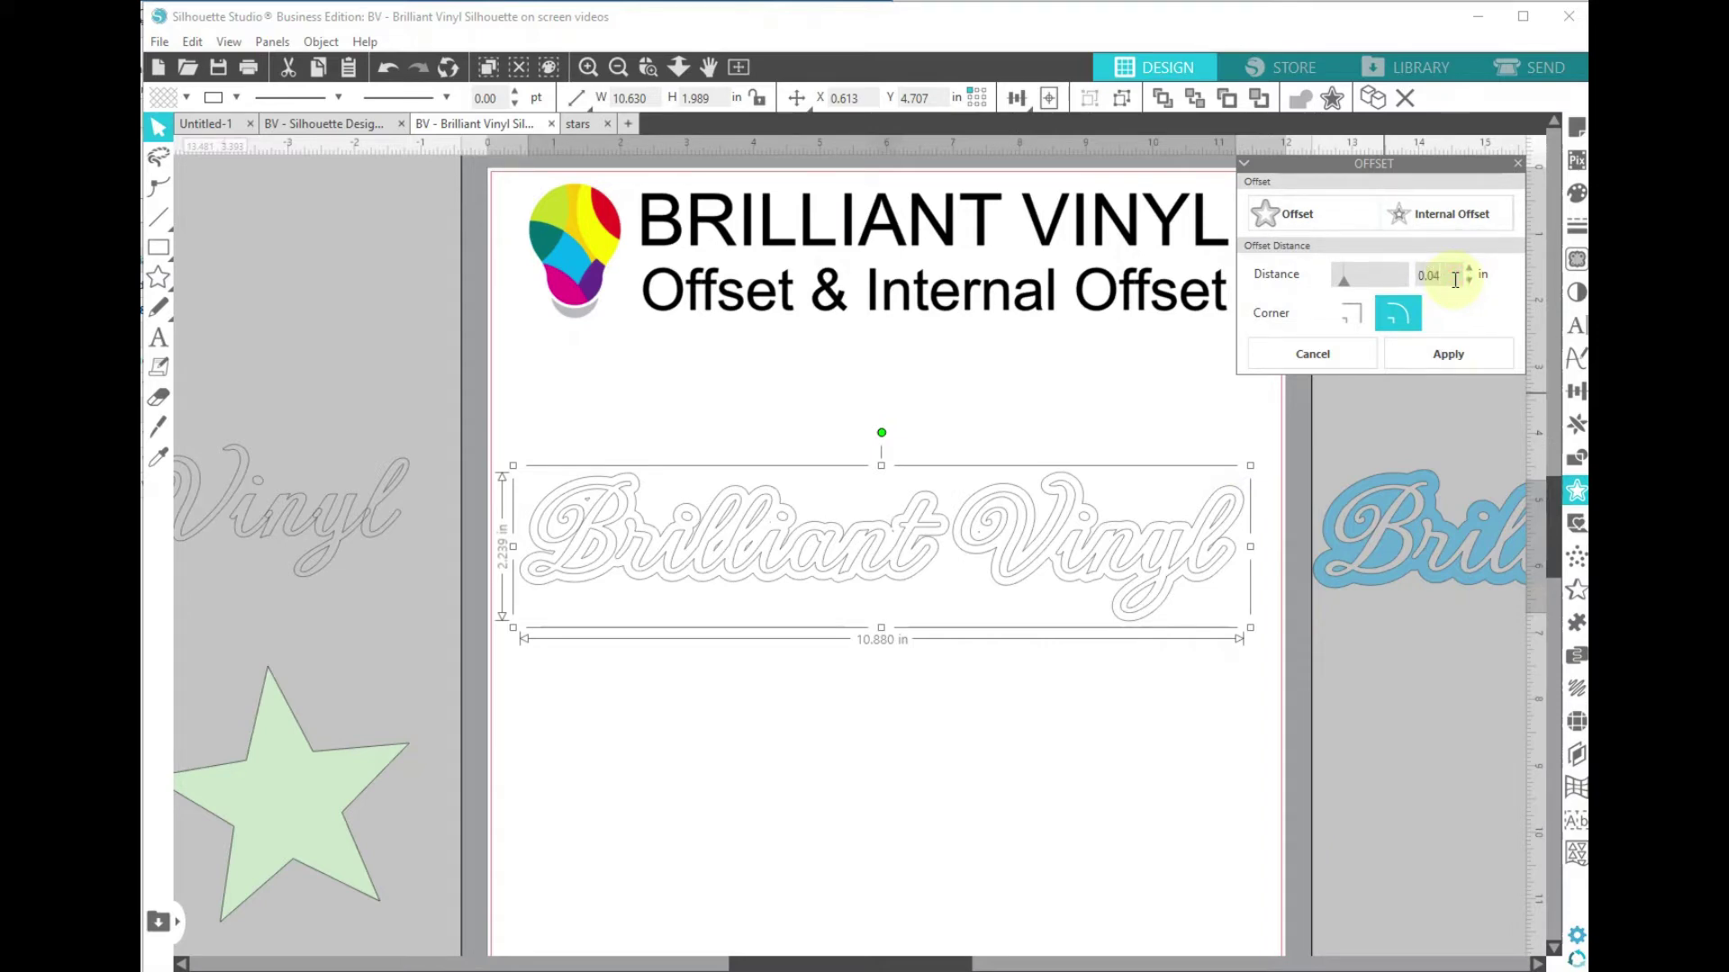
click(1360, 322)
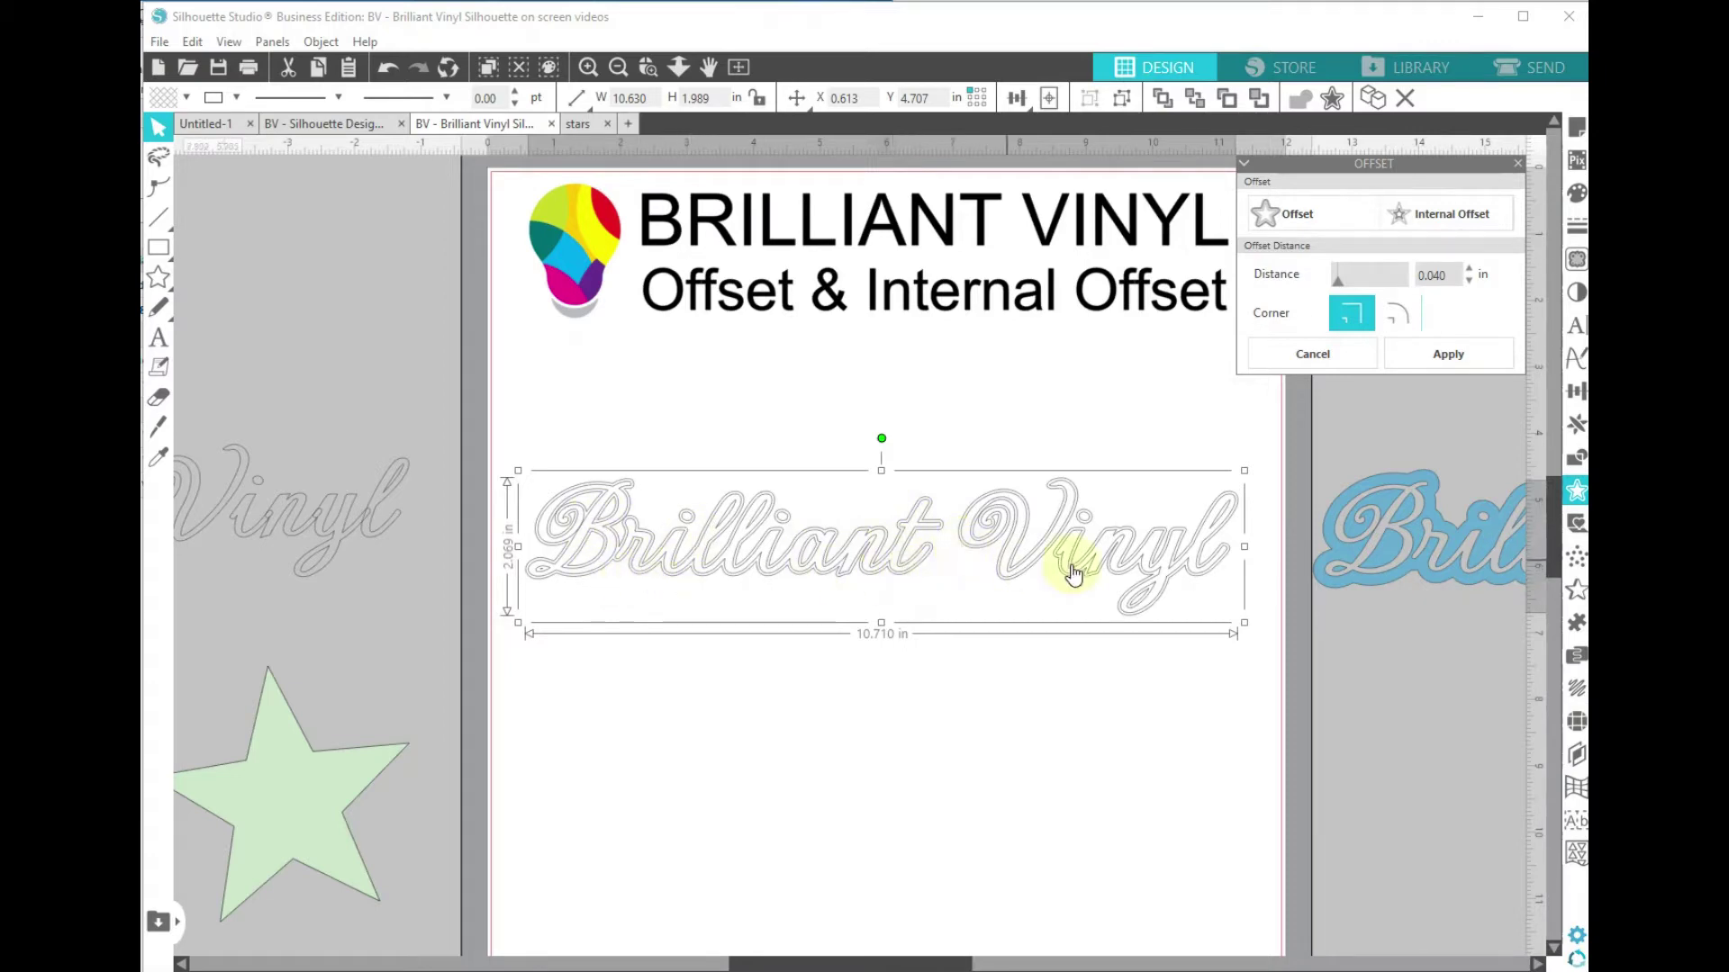
click(1440, 360)
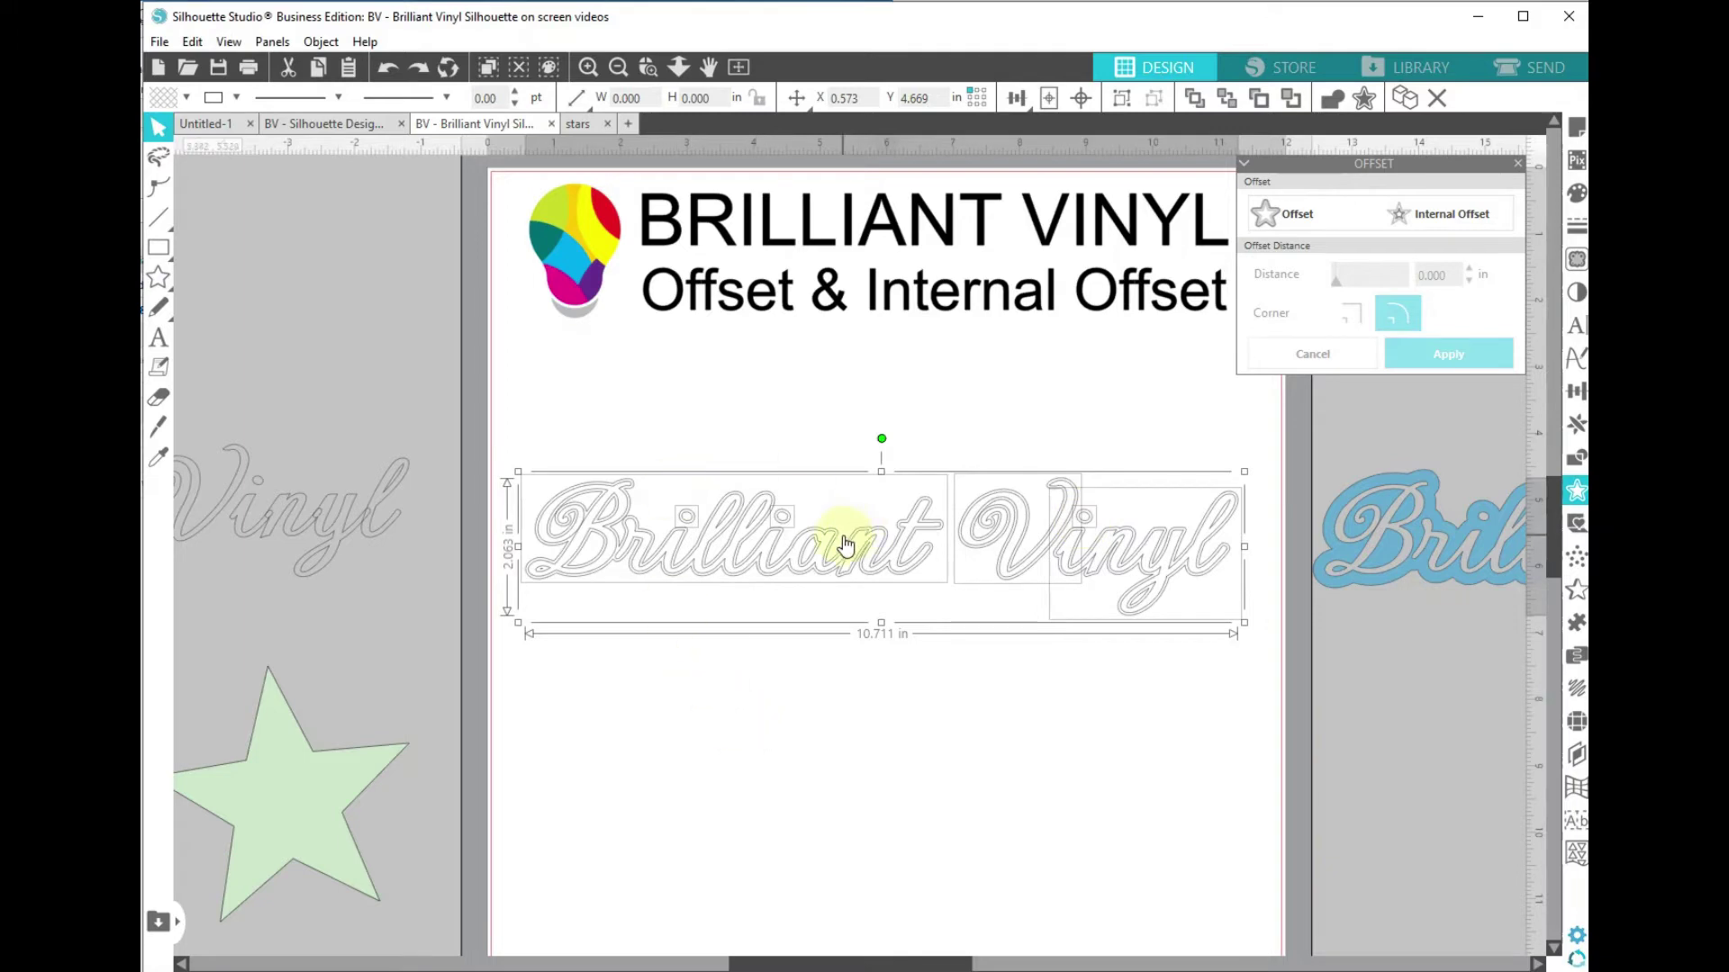
right_click(791, 520)
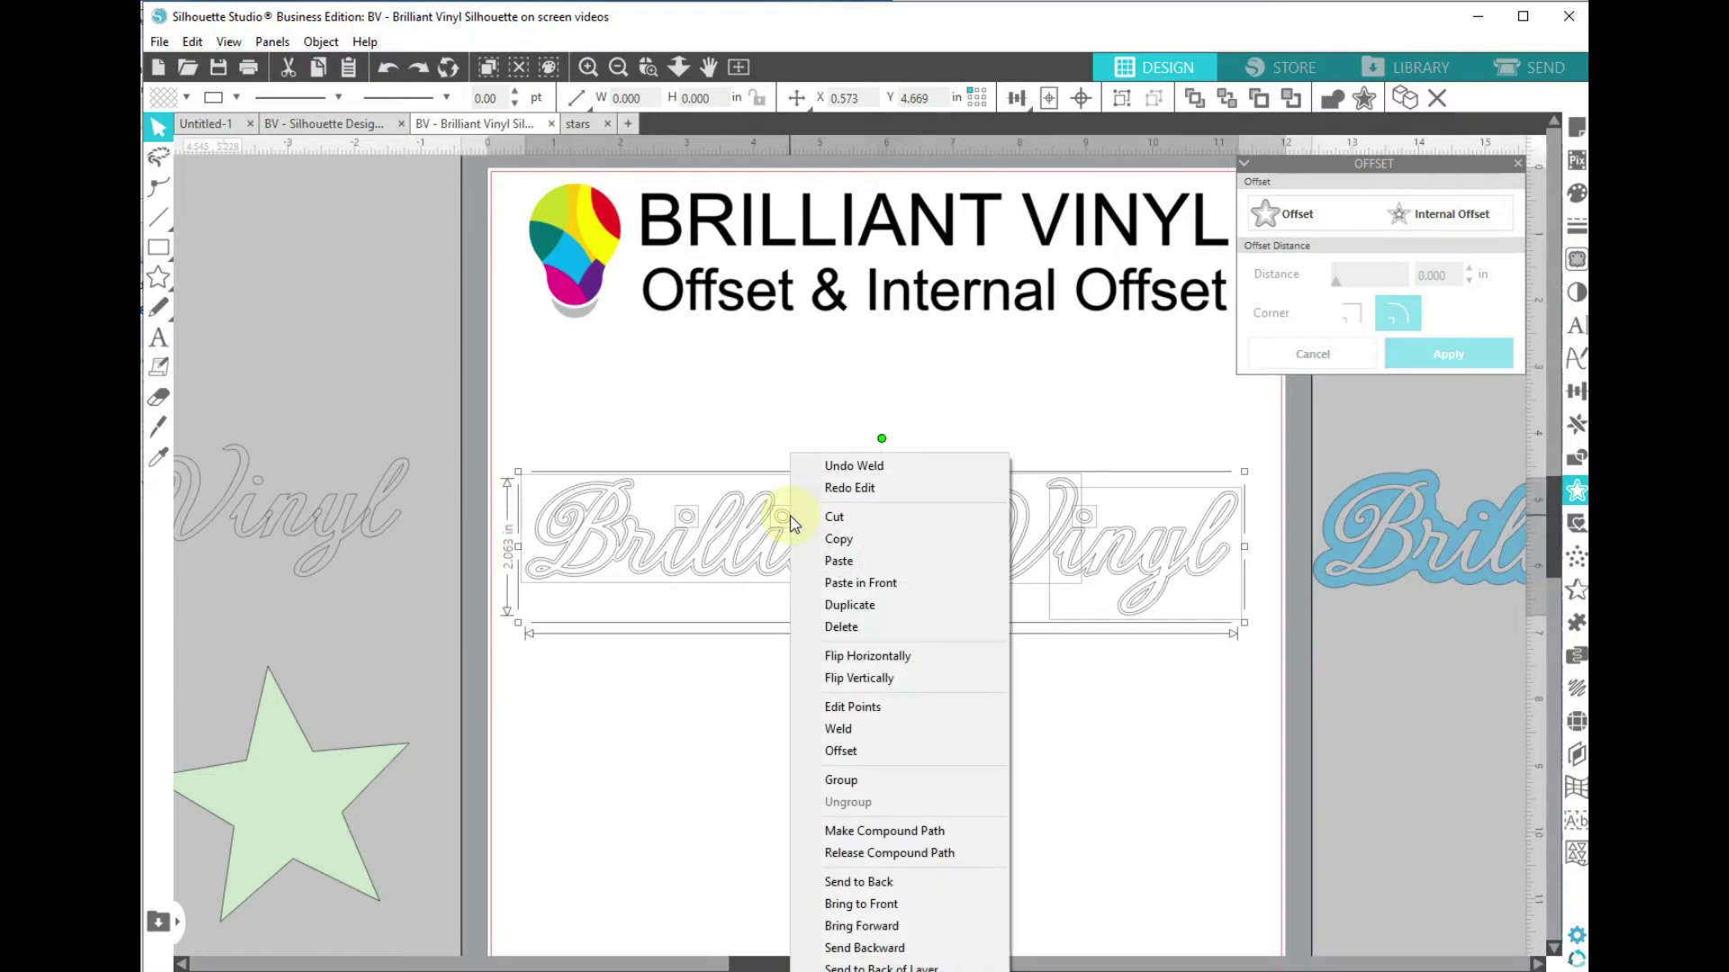
Step: Make the text a compound path, add a 0.060 in offset, and merge both into one compound path
click(885, 830)
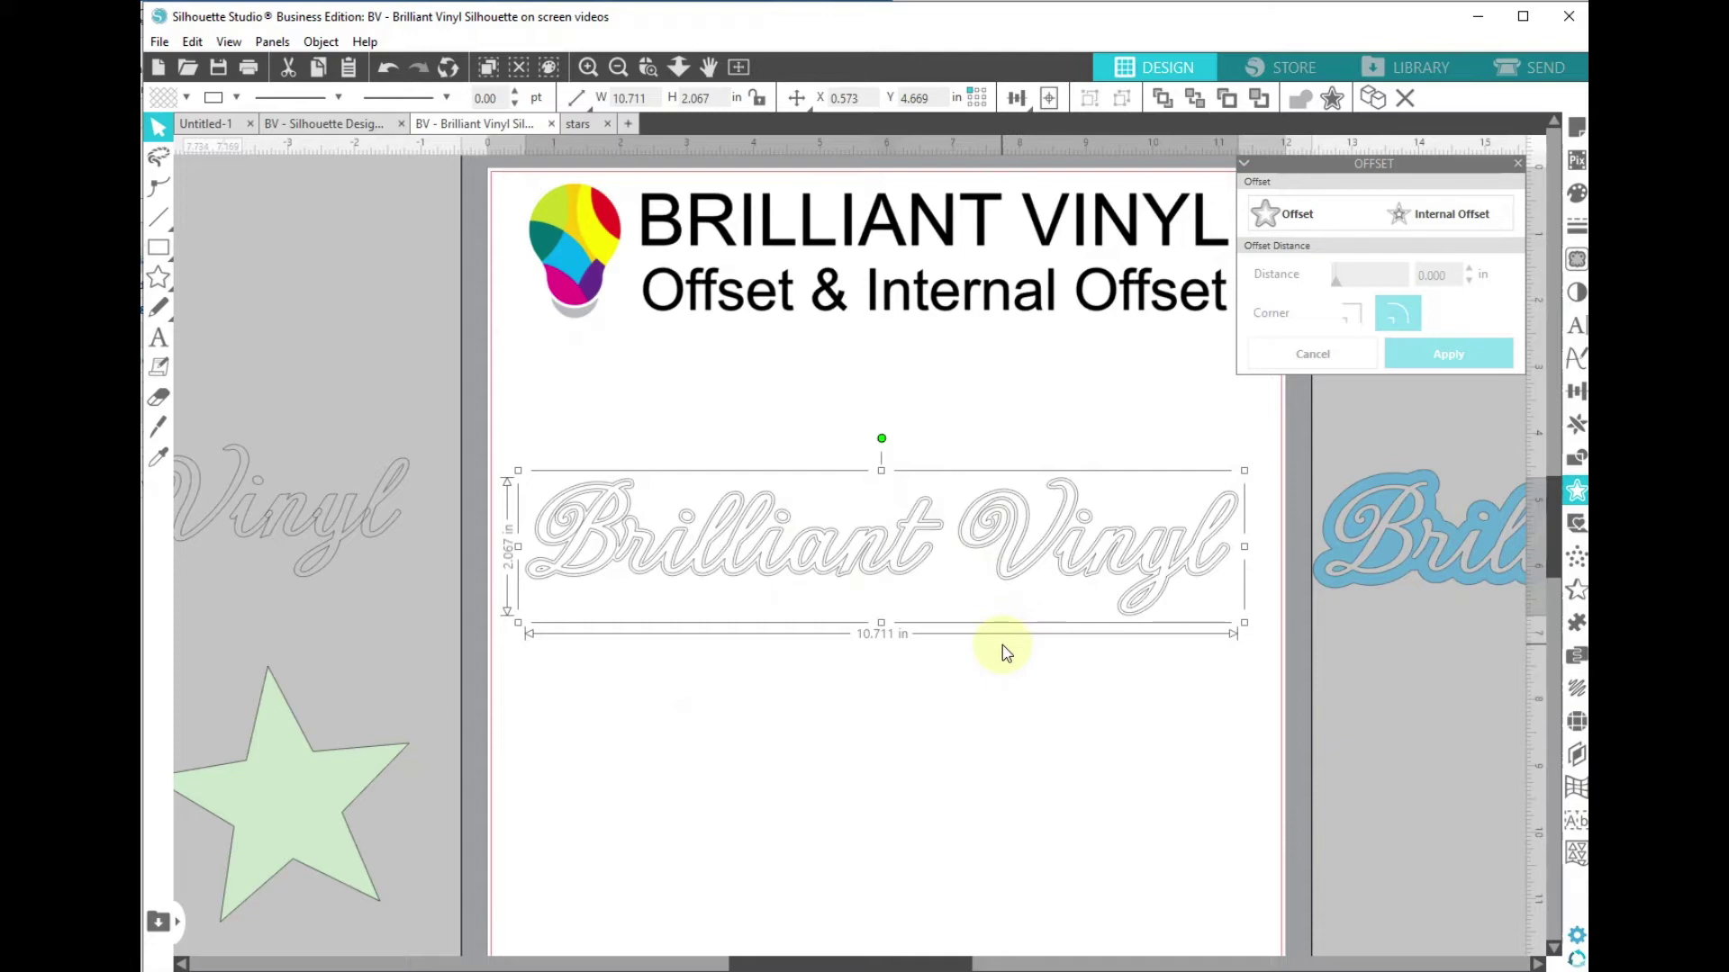
click(1314, 216)
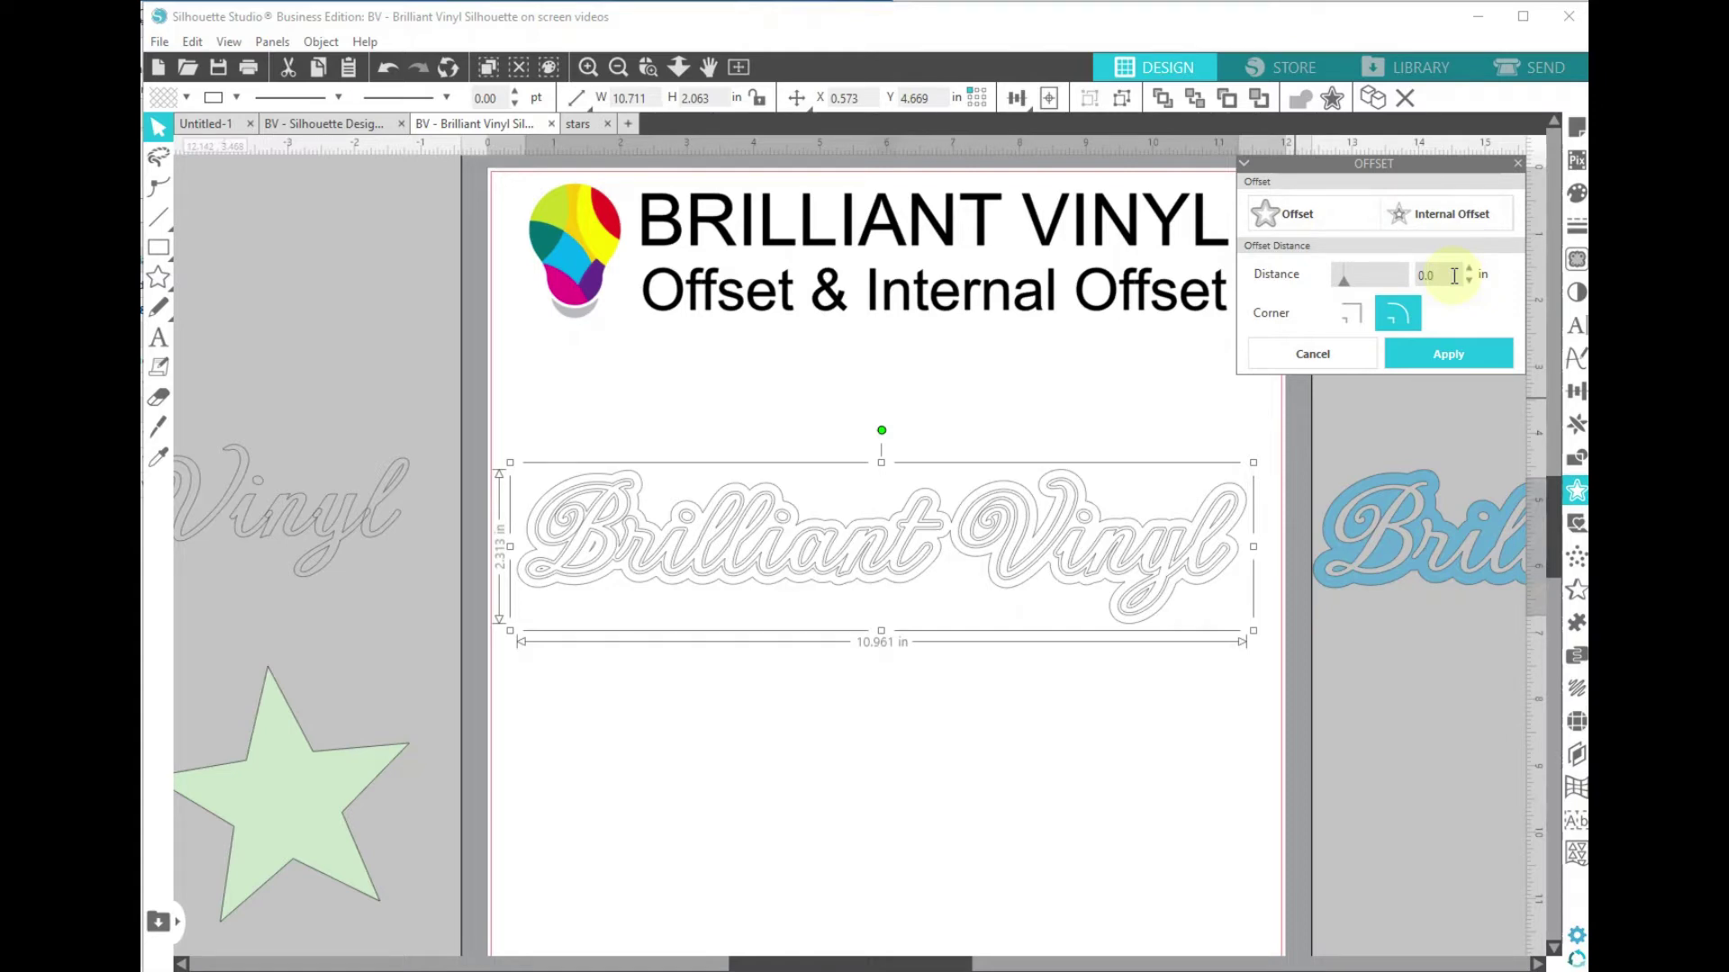
key(Return)
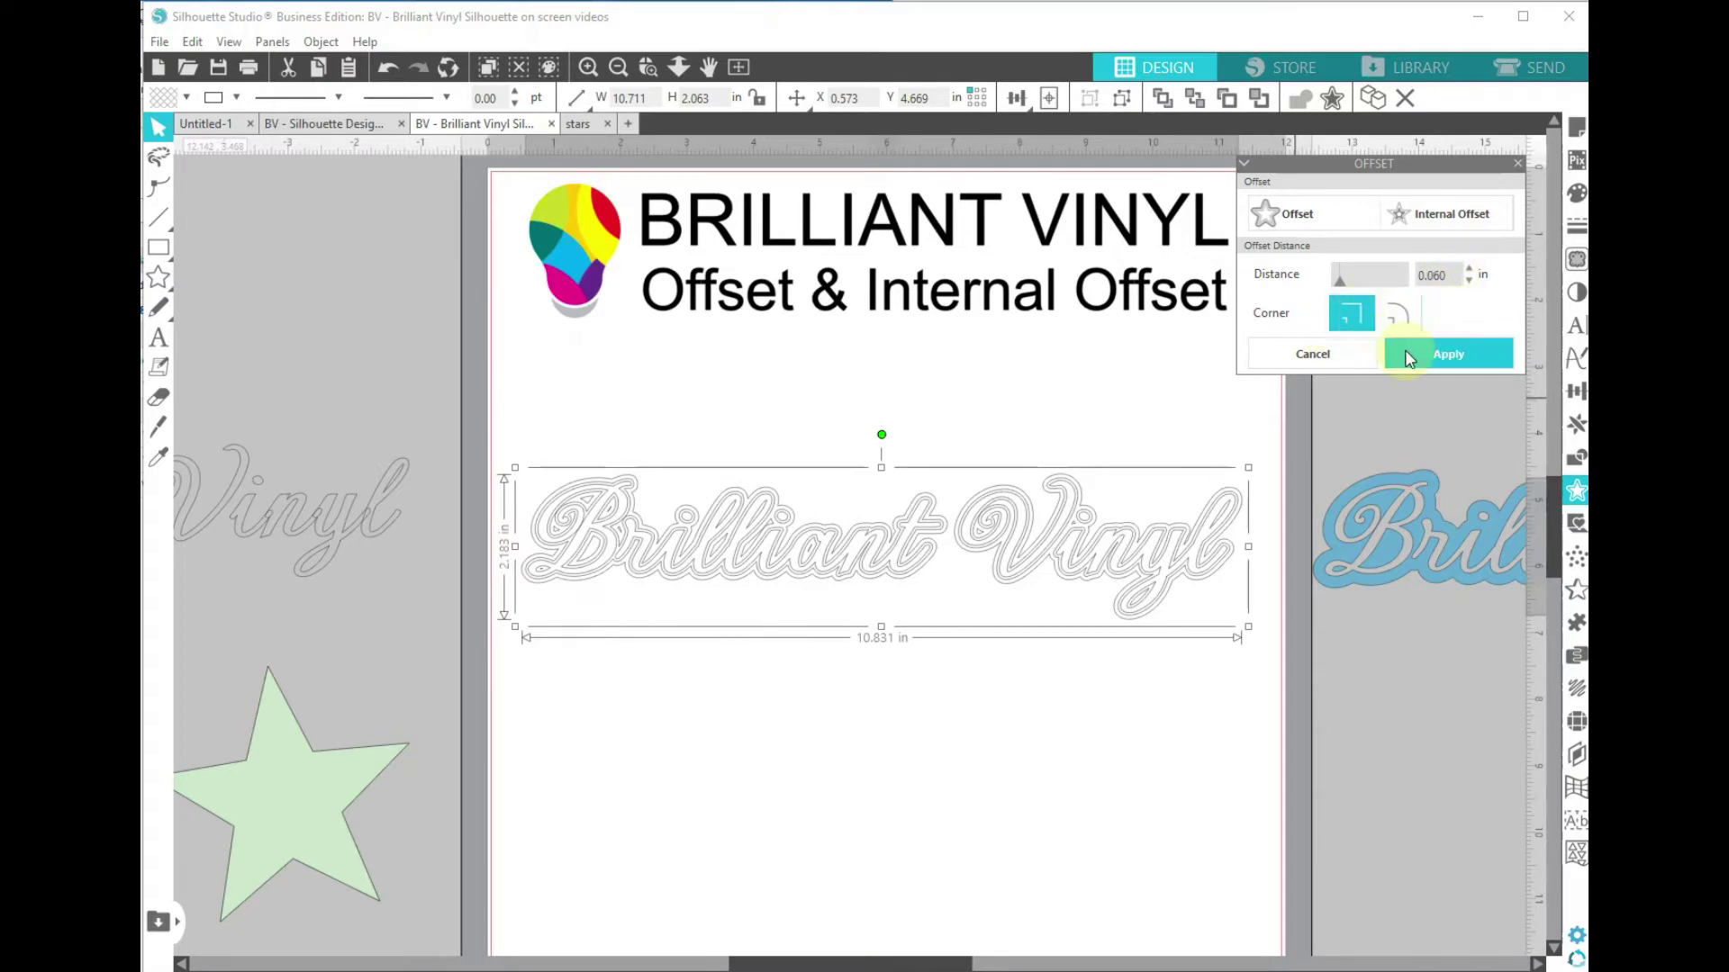
click(1444, 358)
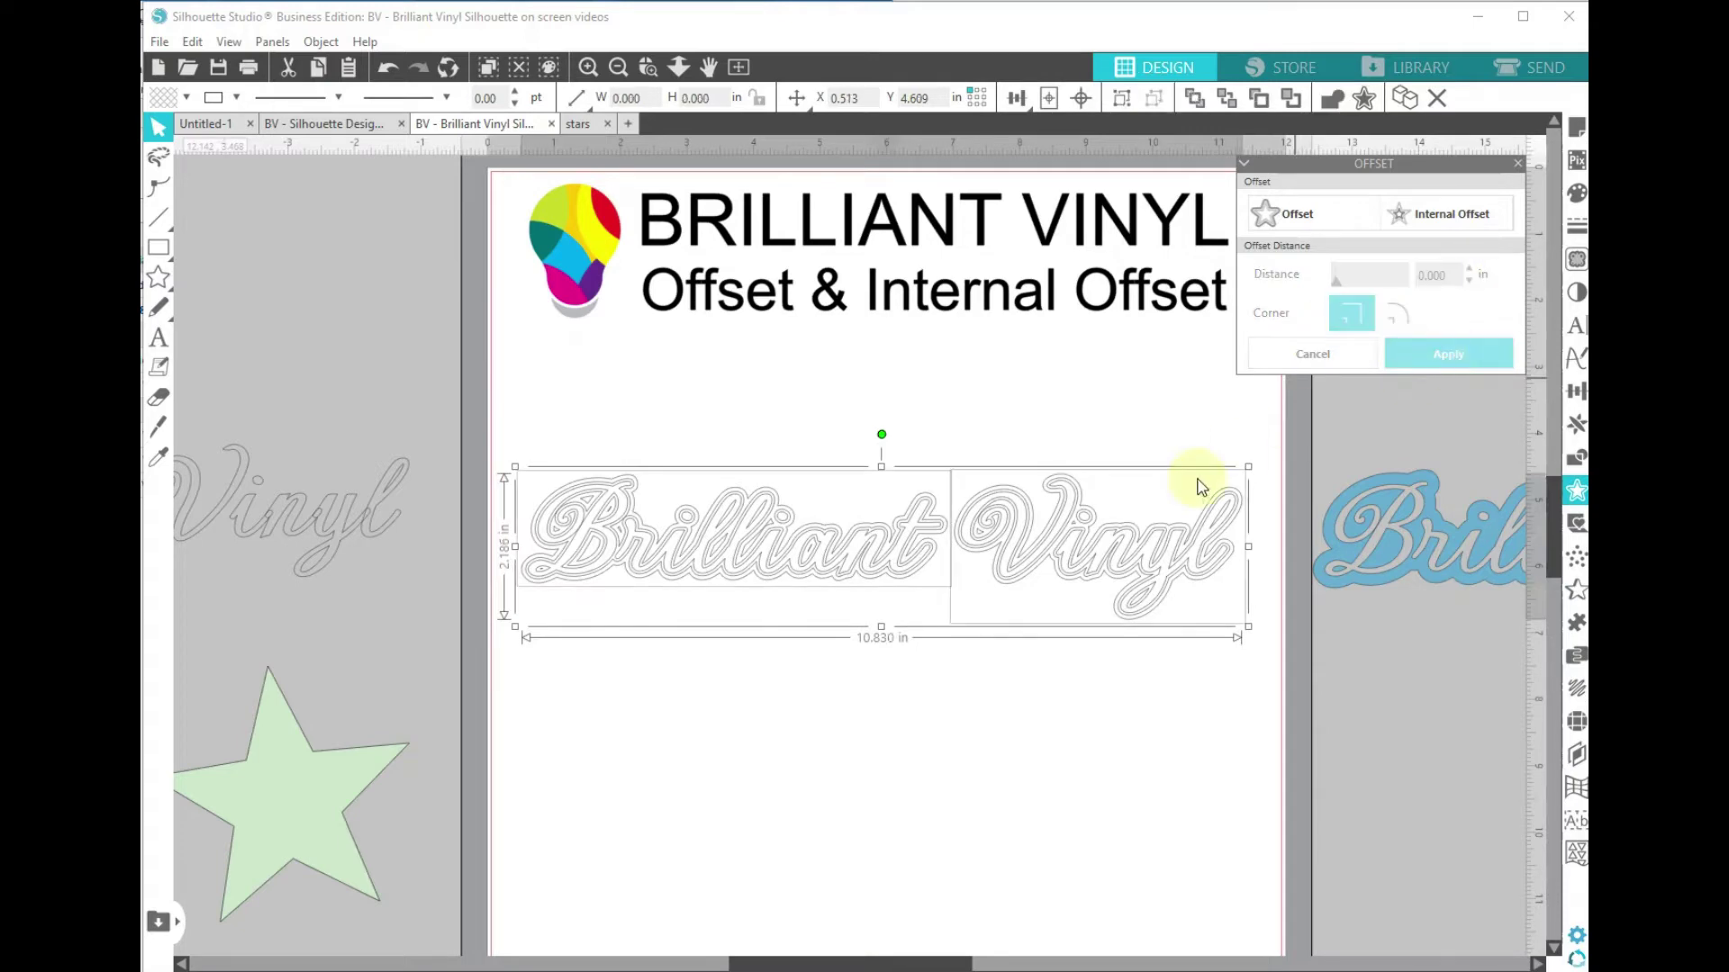
right_click(1083, 498)
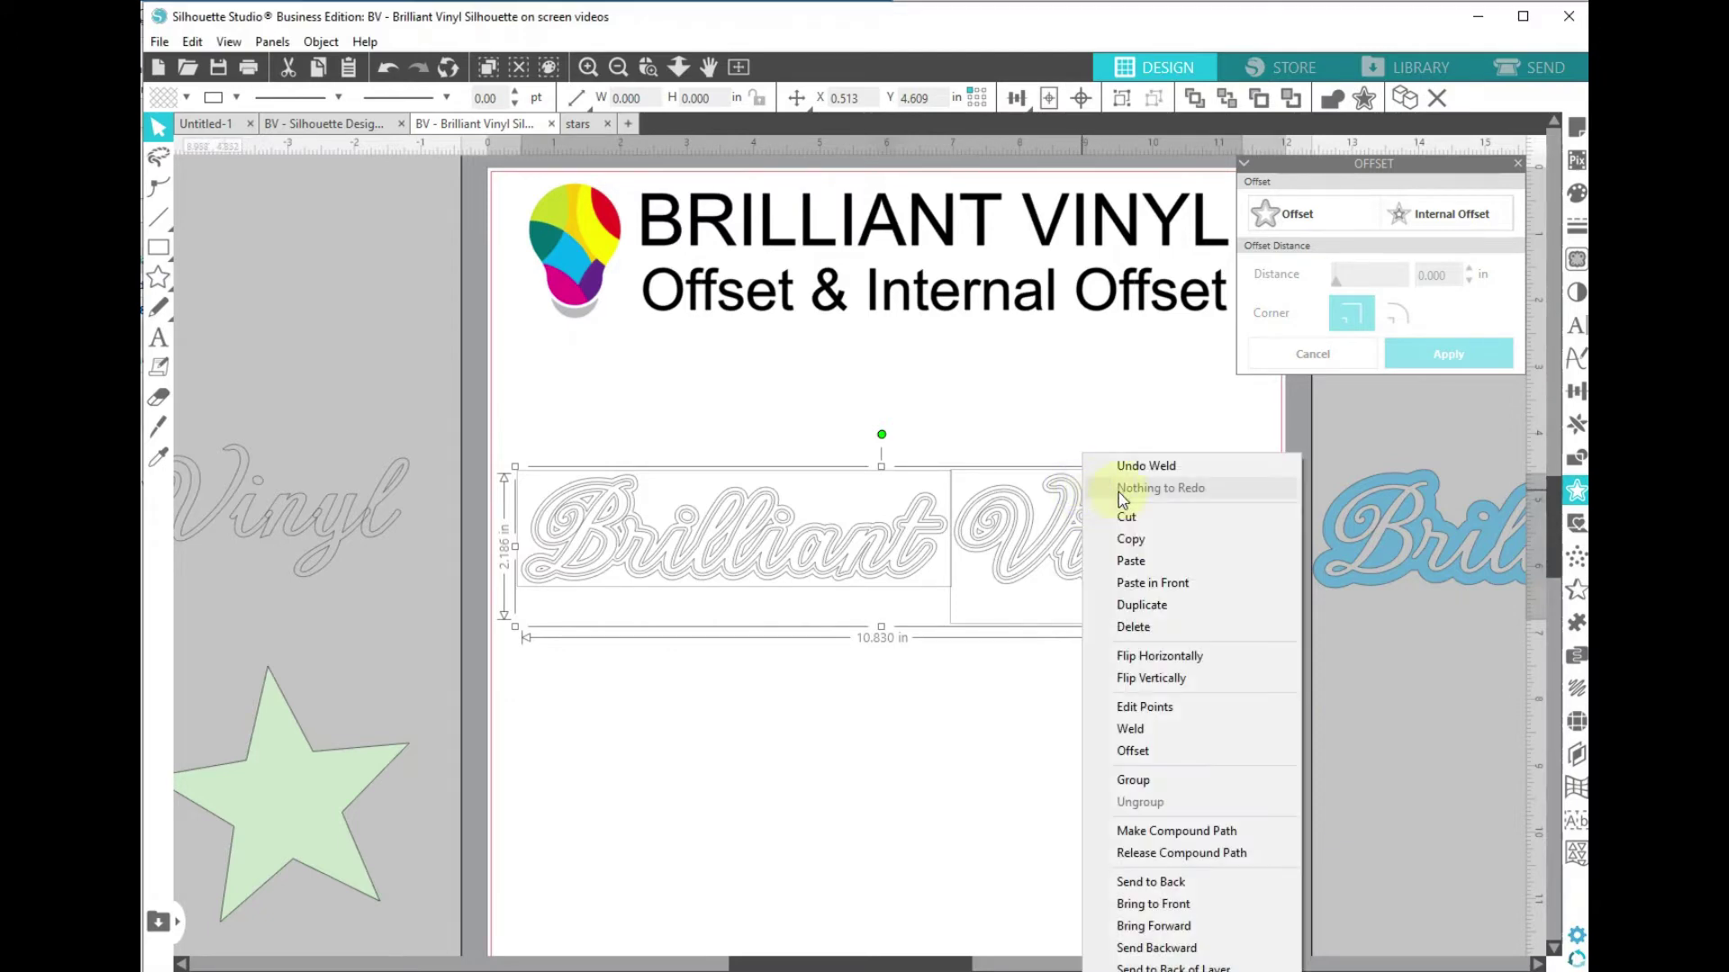
click(1166, 830)
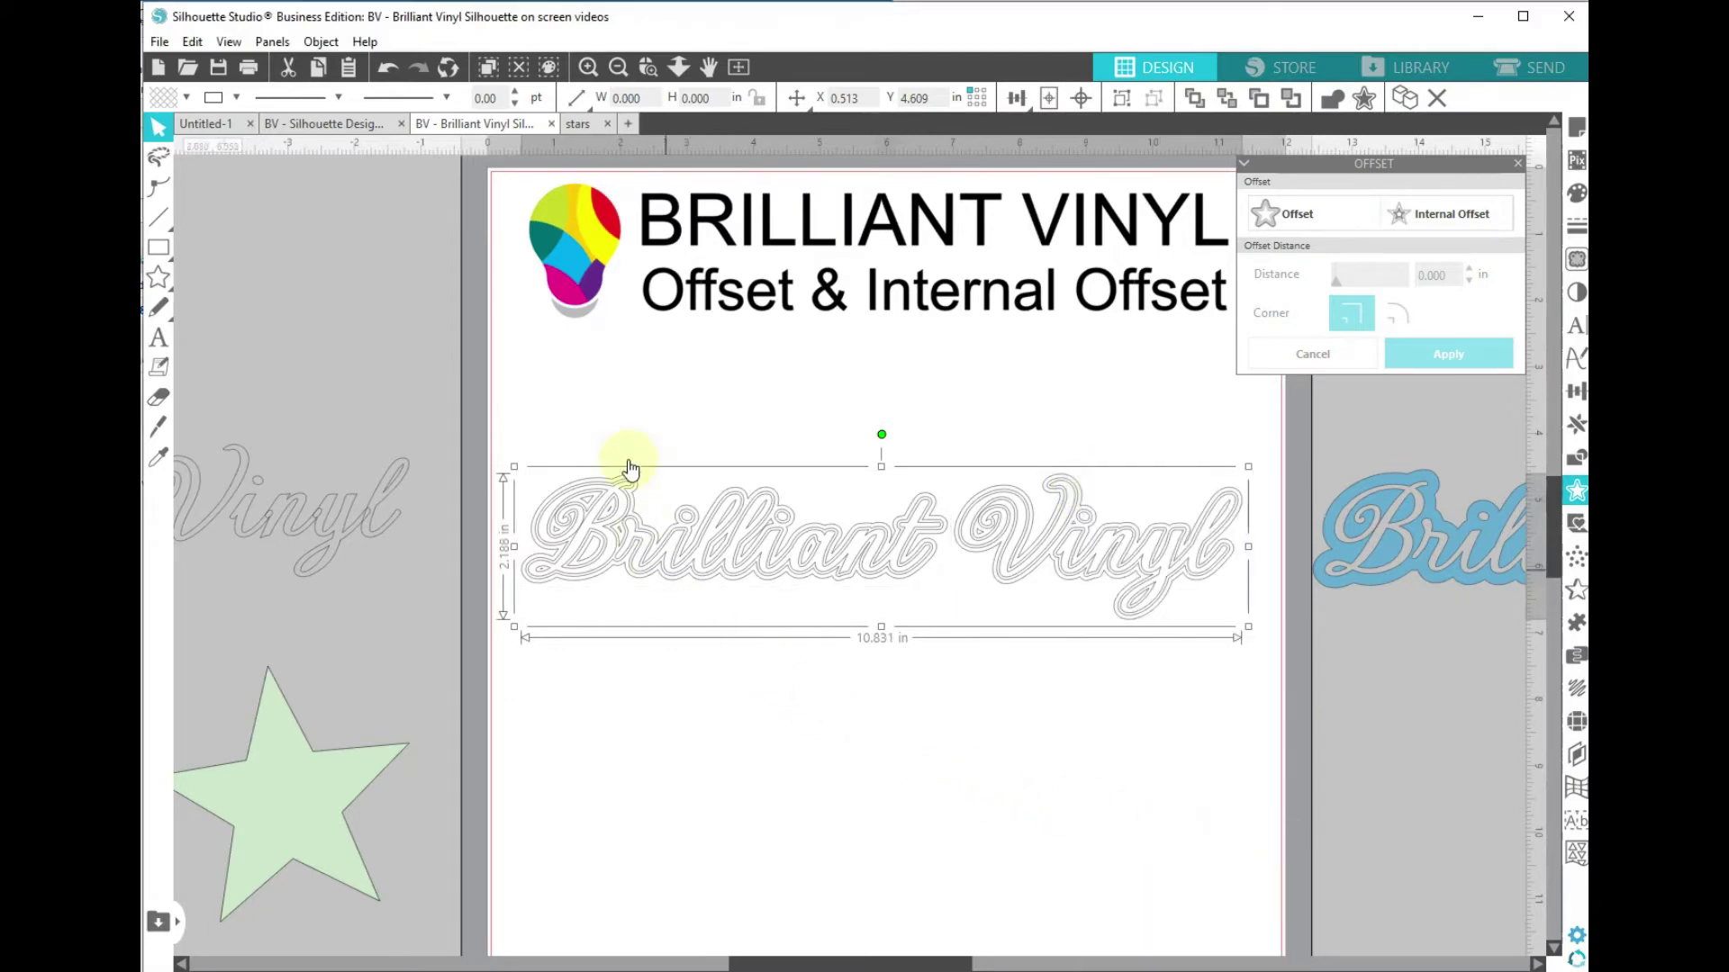
Step: Fill the whole offset design black and release its compound path to show the inner letters
drag(562, 420, 1159, 623)
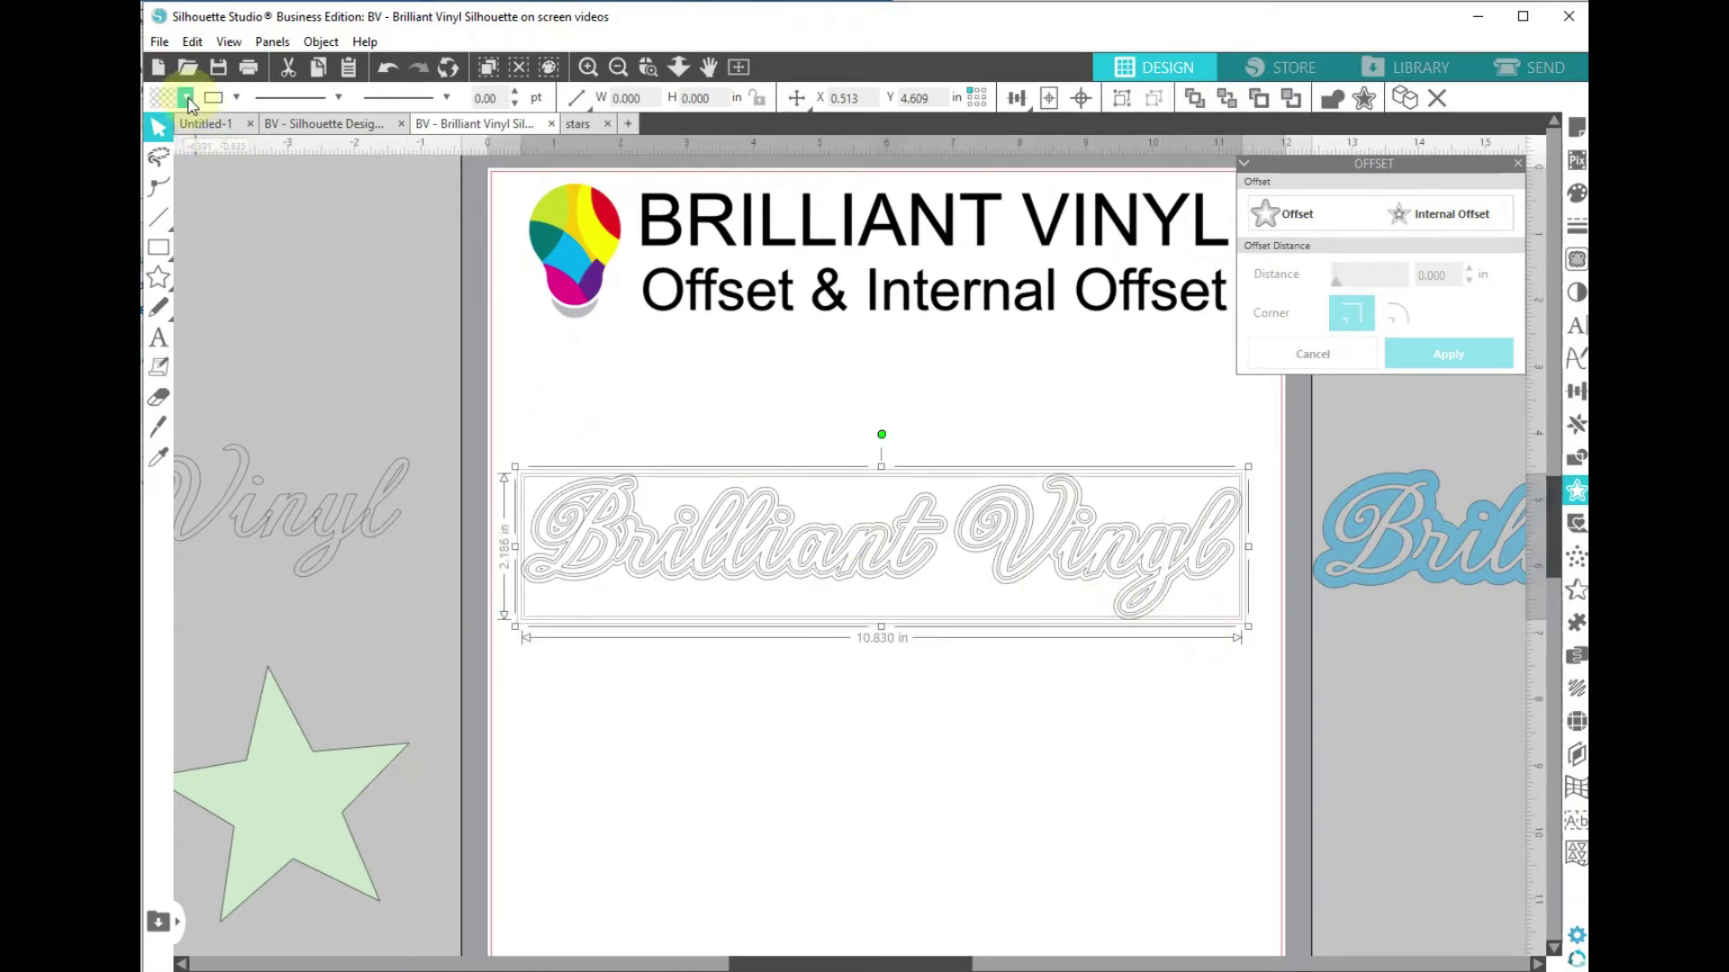
click(187, 99)
click(181, 130)
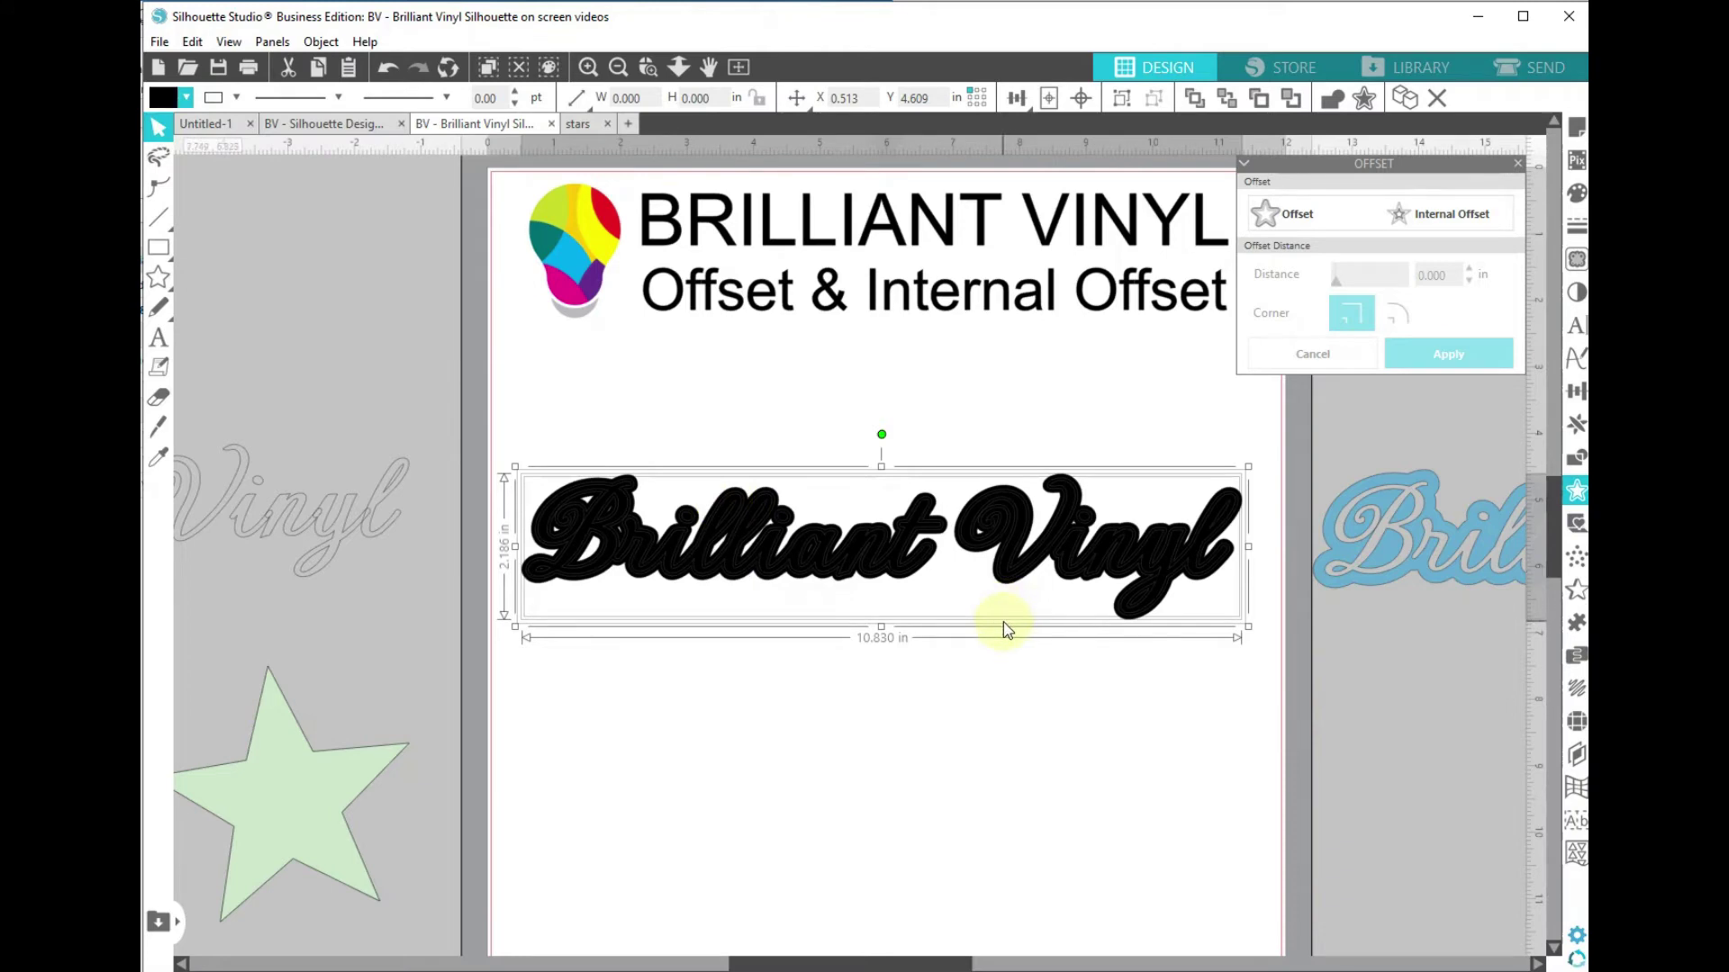
right_click(857, 569)
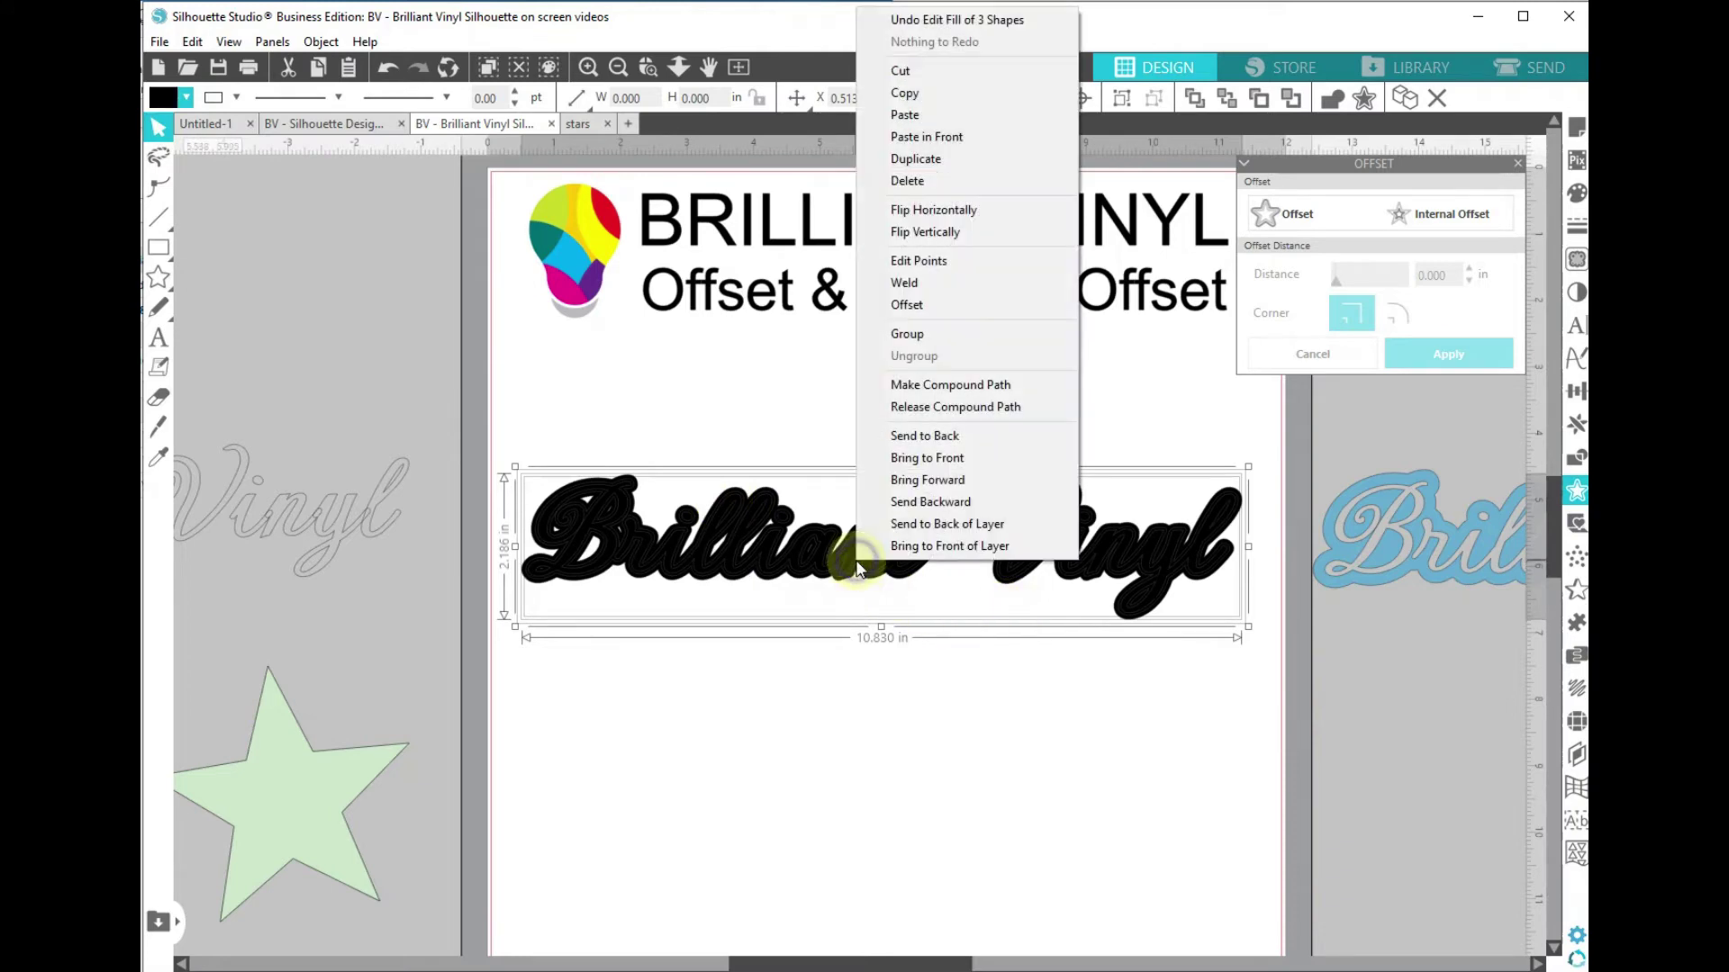
click(926, 405)
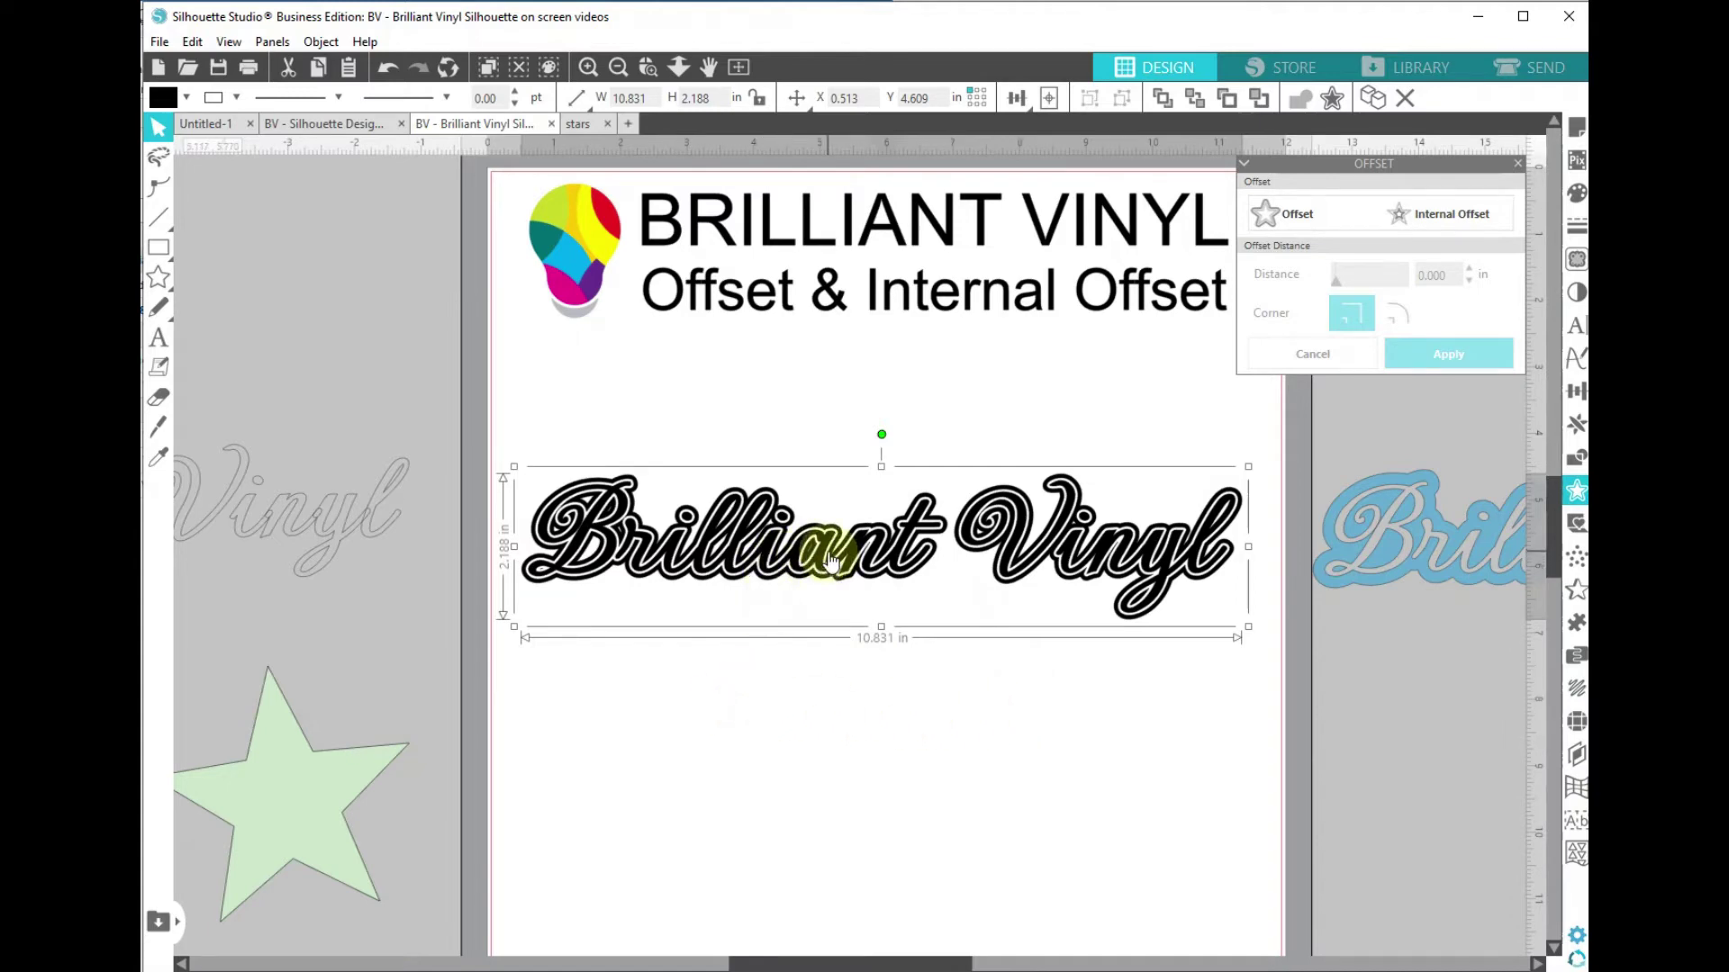
Step: Place the grey outline text below and the blue offset text above the black design, filling the plain script black
drag(369, 531, 1192, 744)
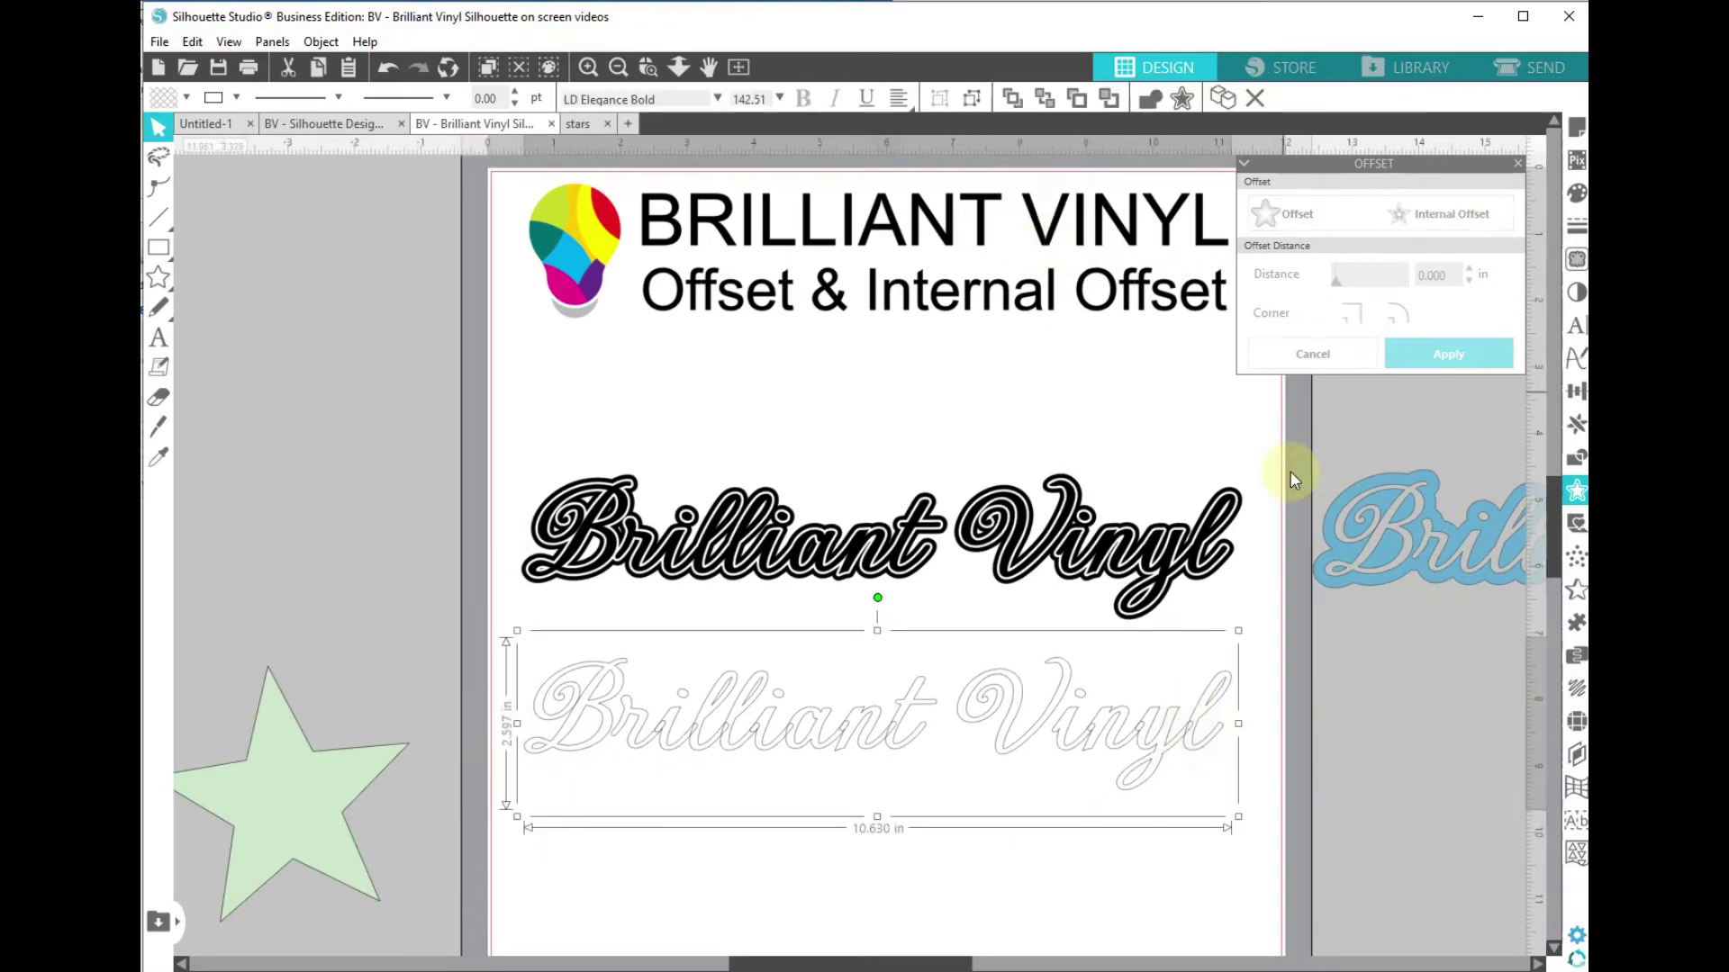
drag(1358, 527, 784, 587)
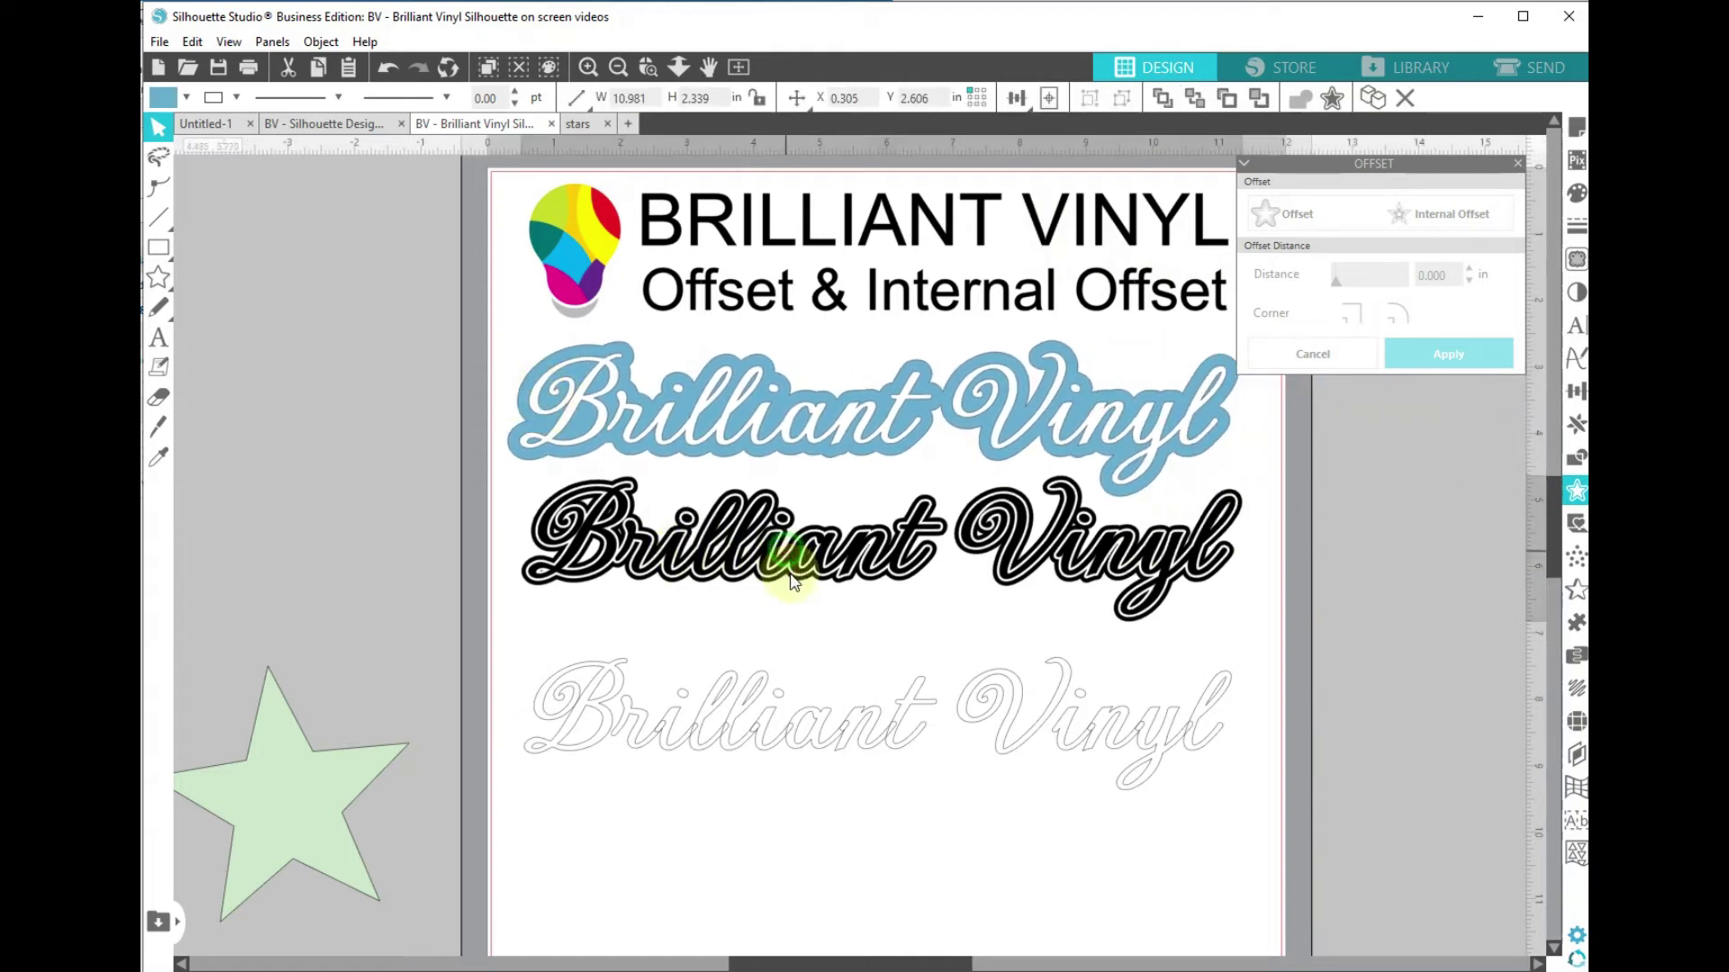
click(835, 710)
click(185, 97)
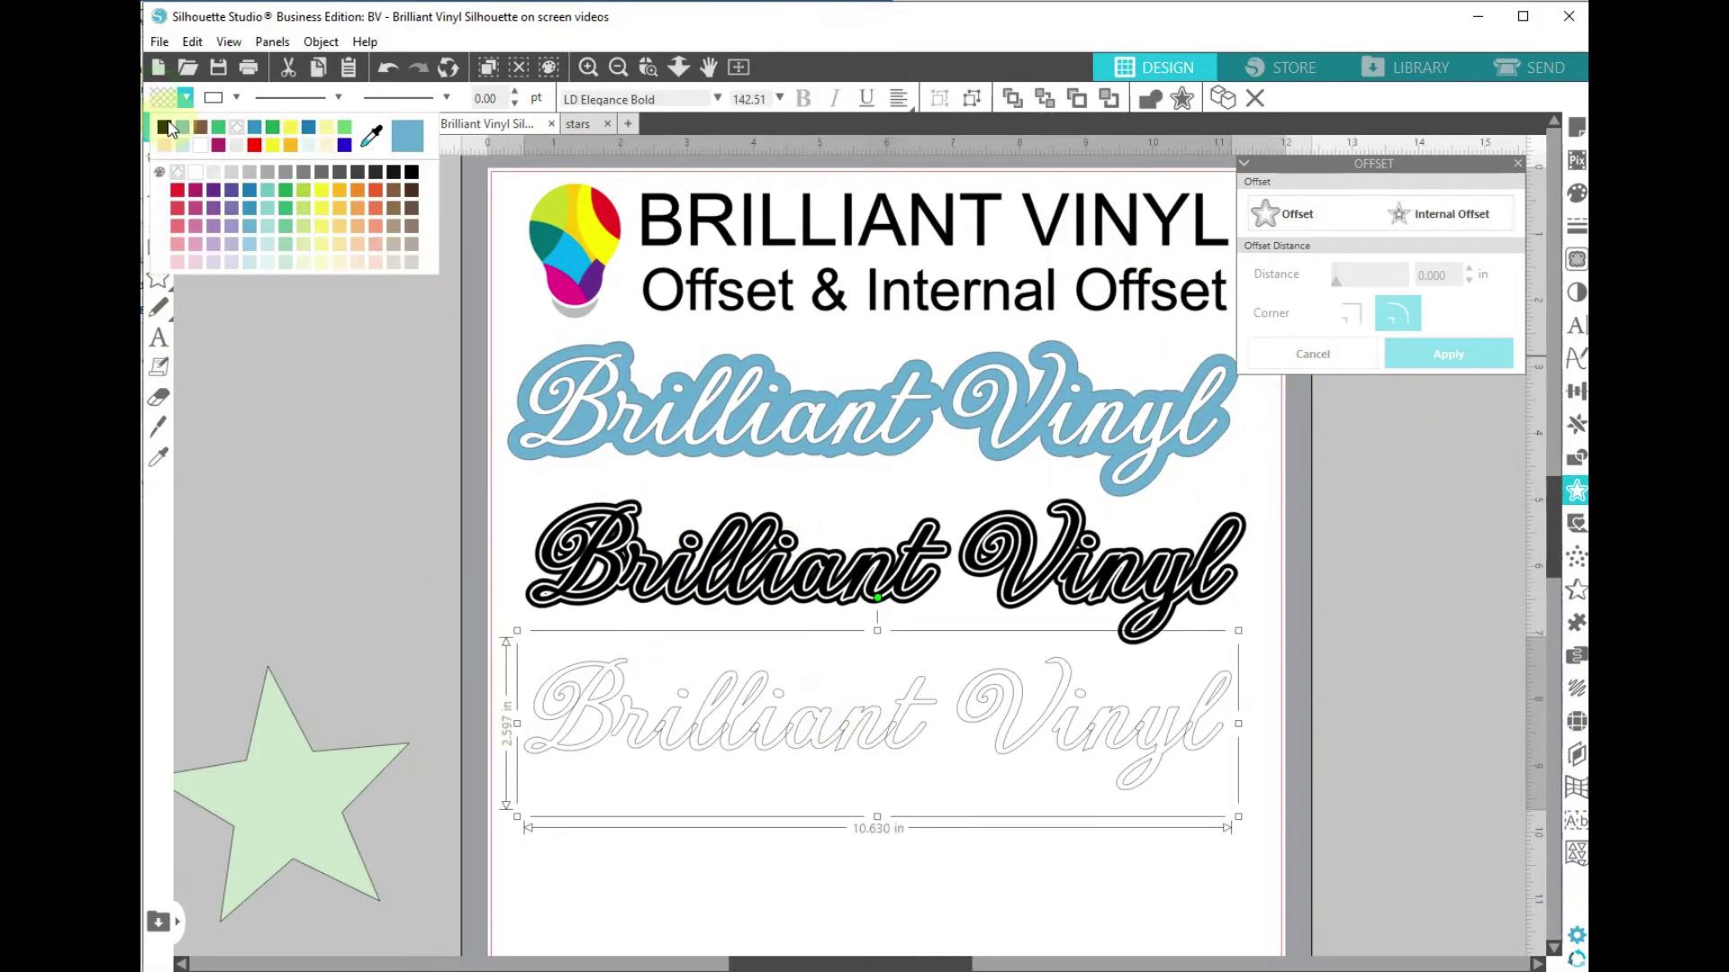
click(167, 131)
click(865, 756)
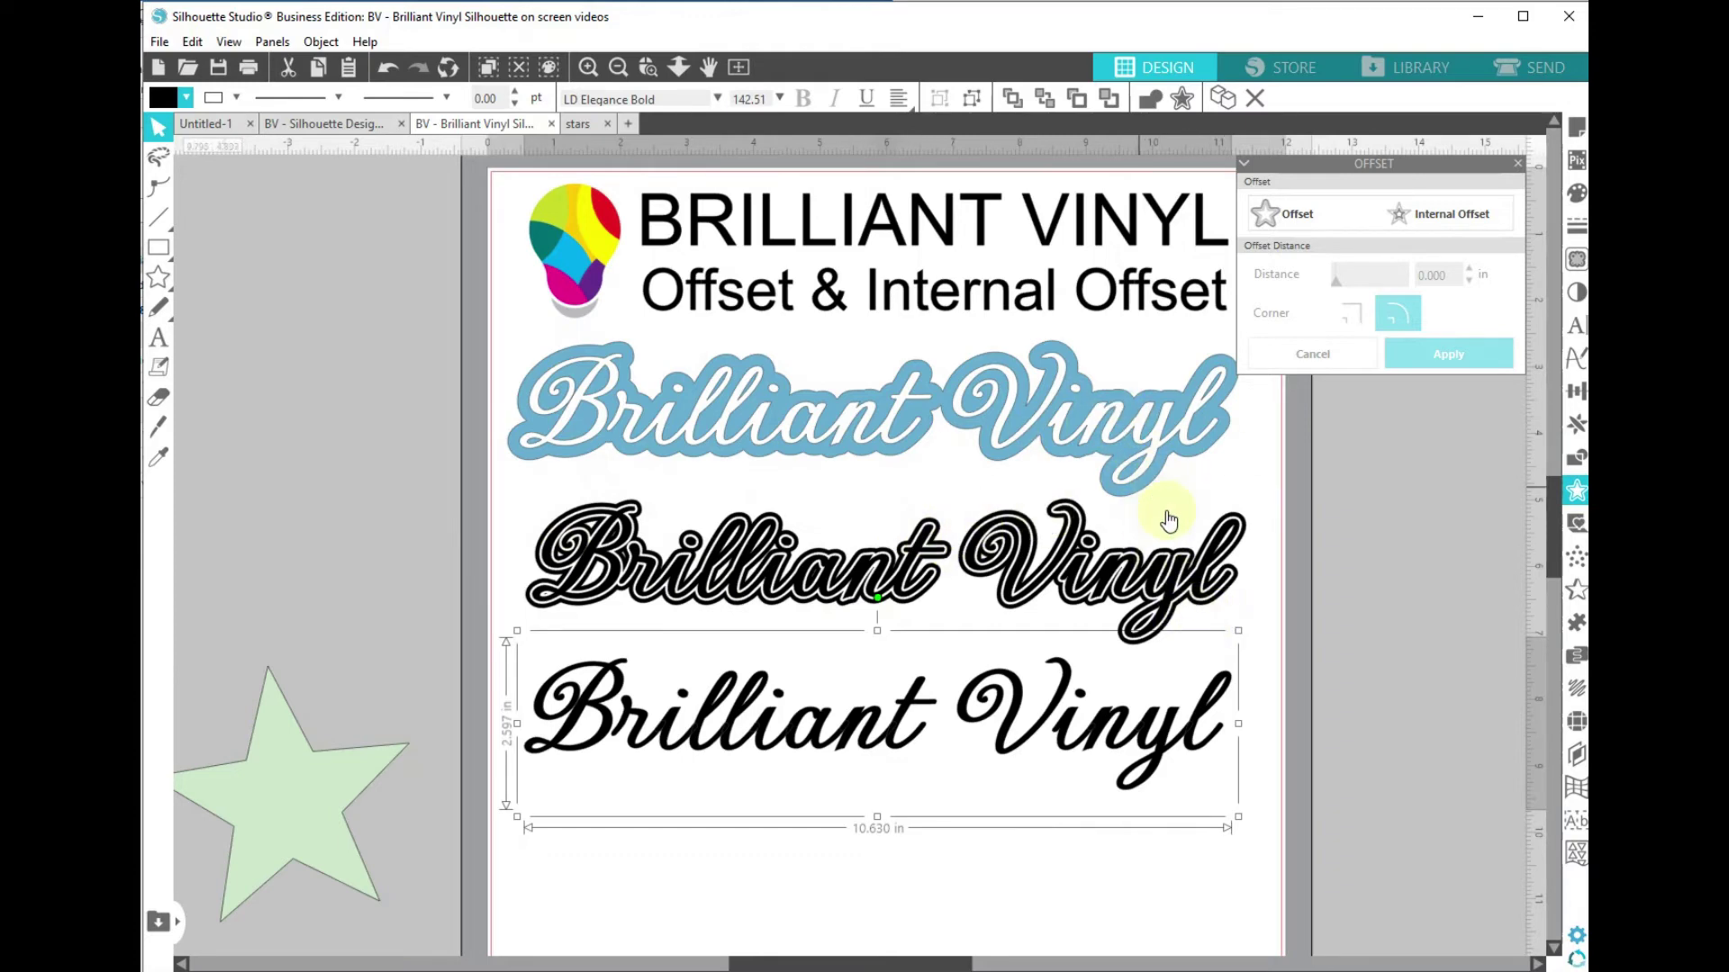
click(1261, 574)
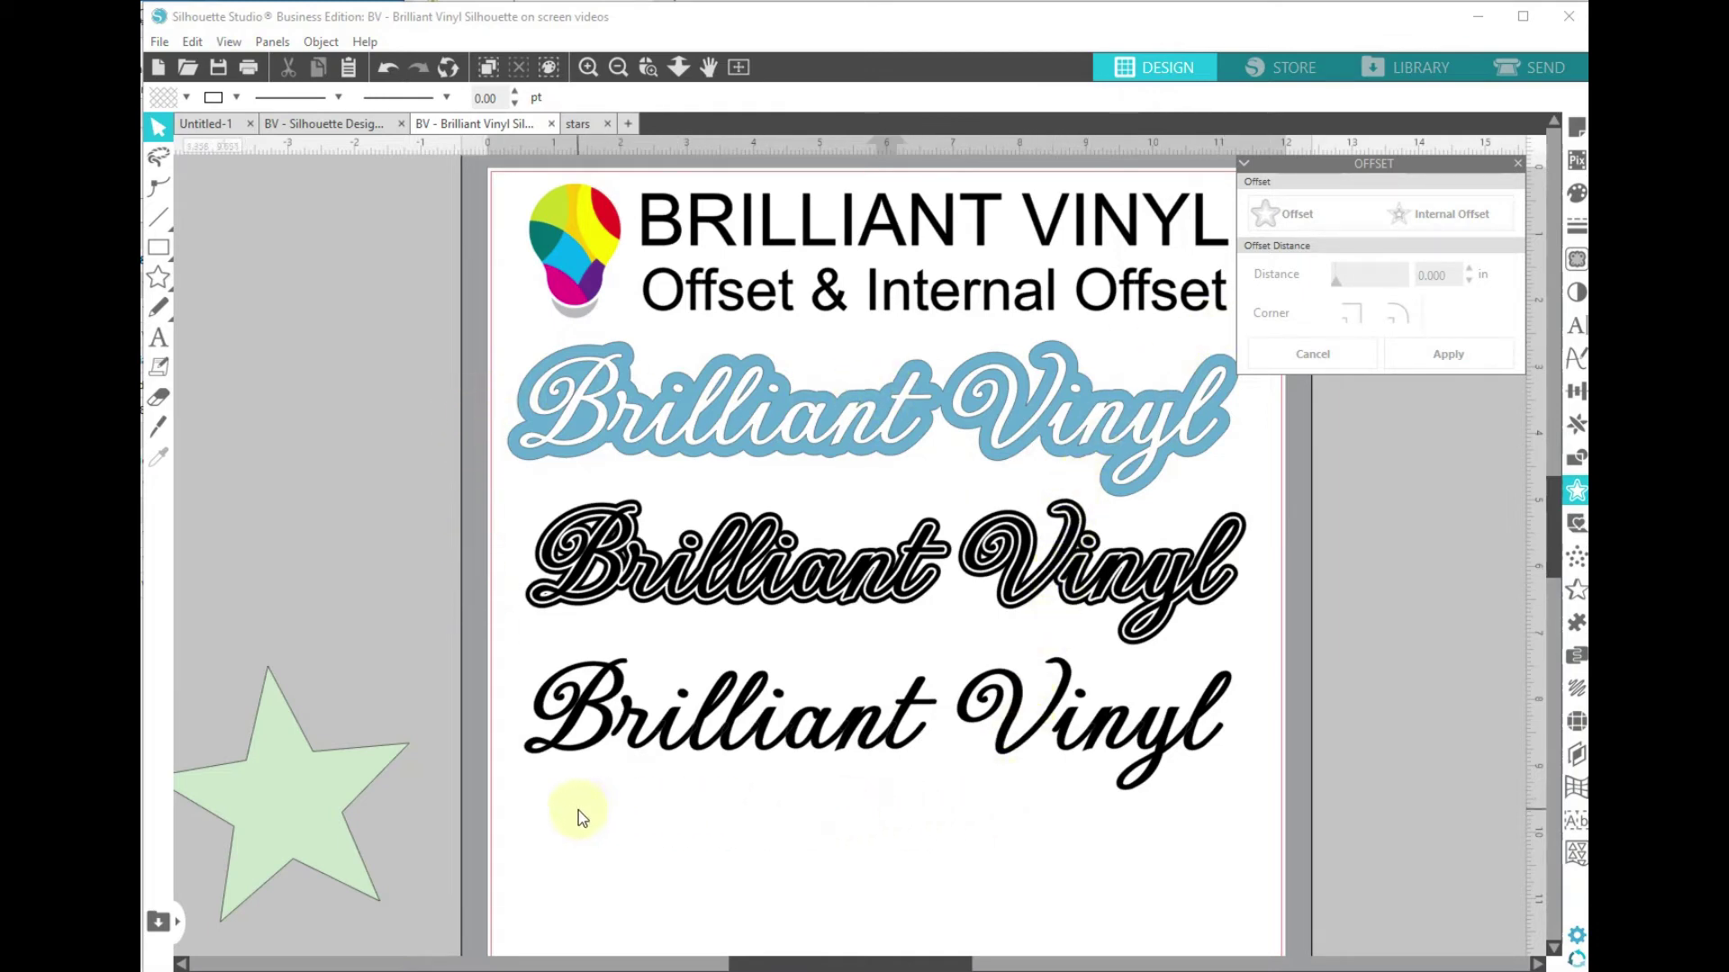
drag(584, 806, 1377, 523)
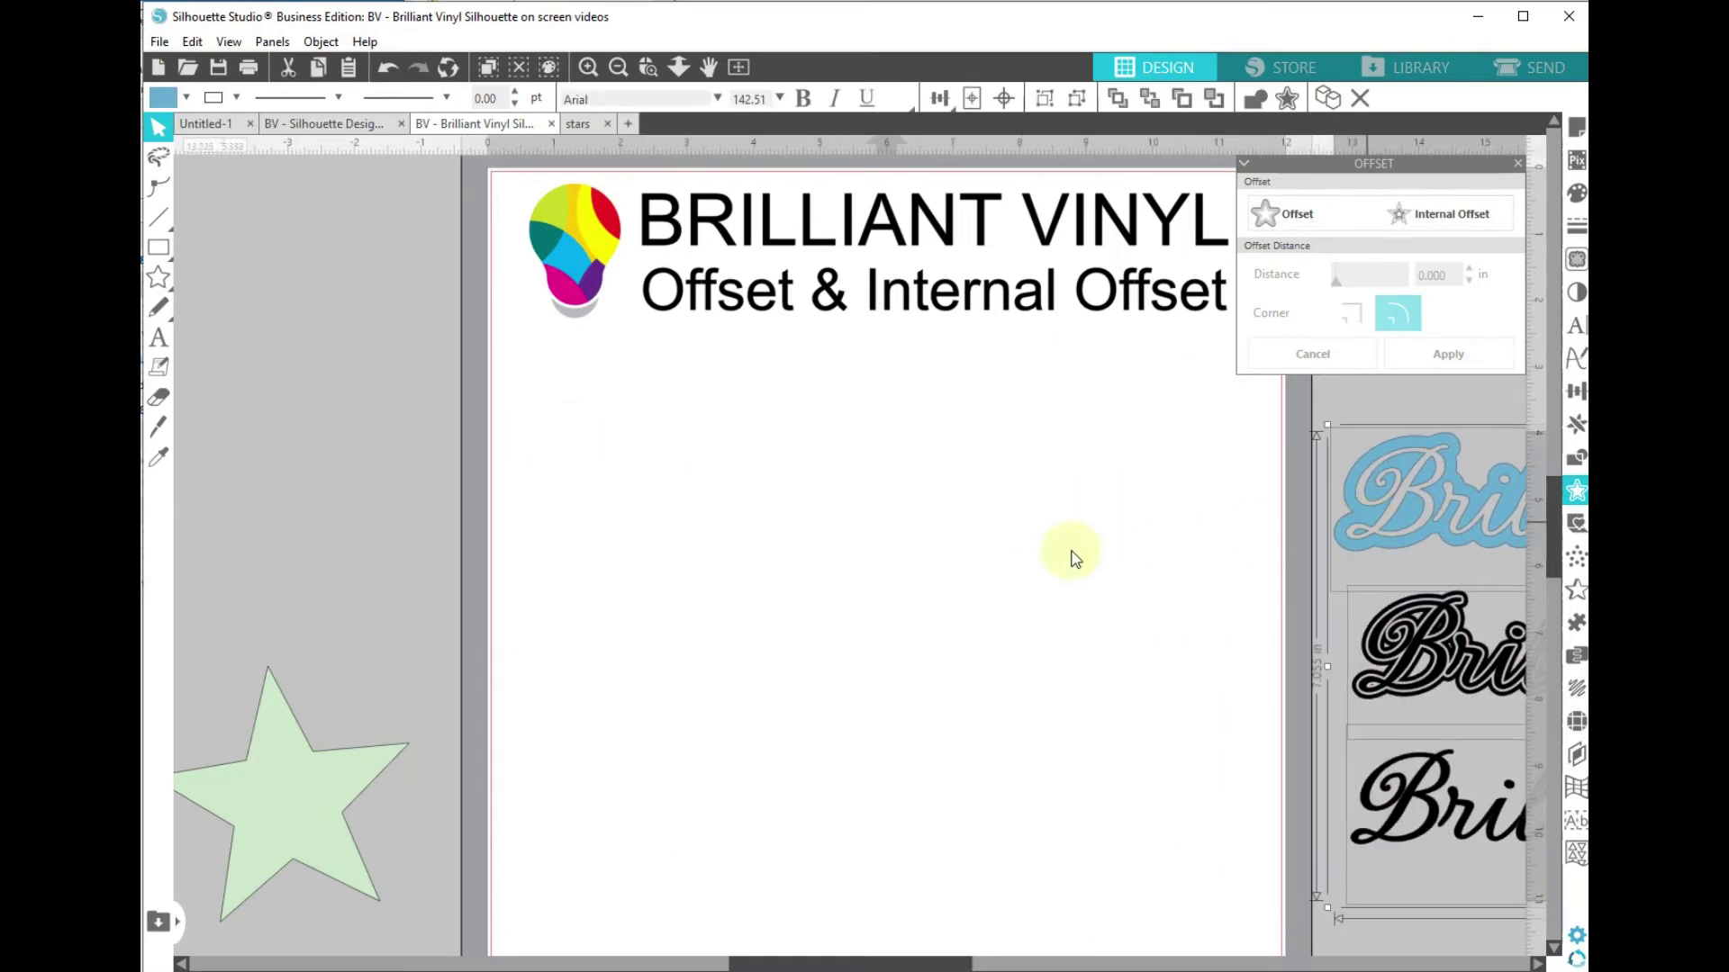
Step: Fit the mat into view and move the coffee cup and green star onto it
click(680, 67)
click(436, 646)
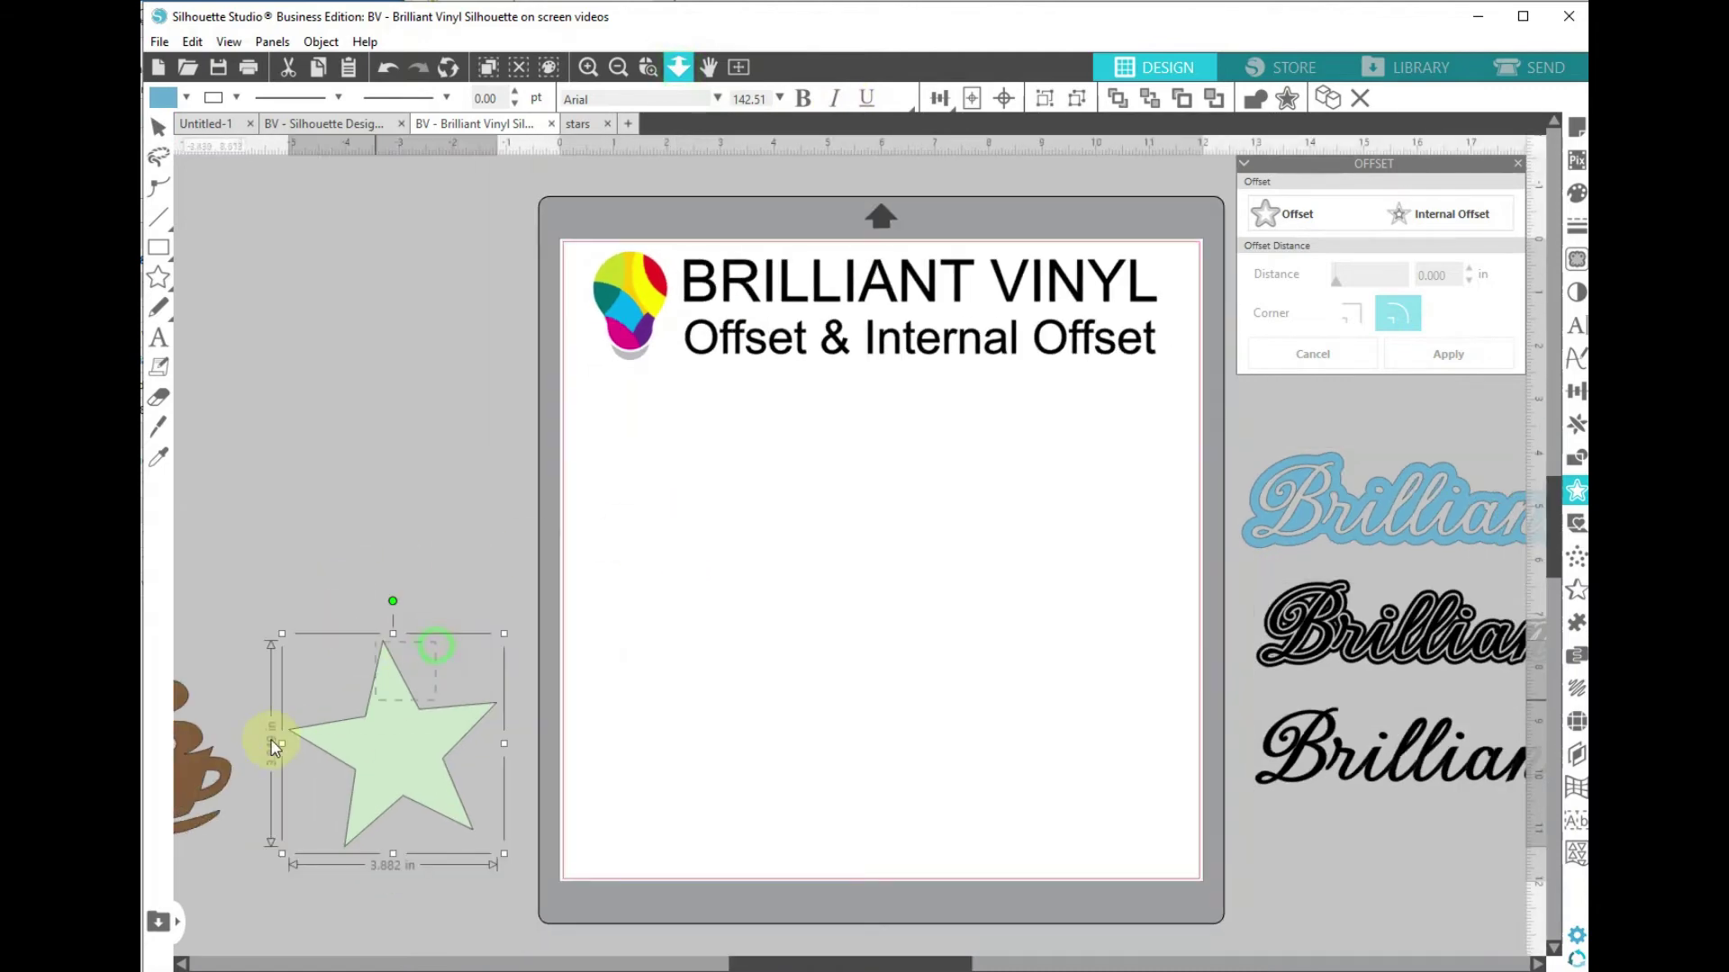
shift+click(208, 770)
drag(206, 777, 815, 630)
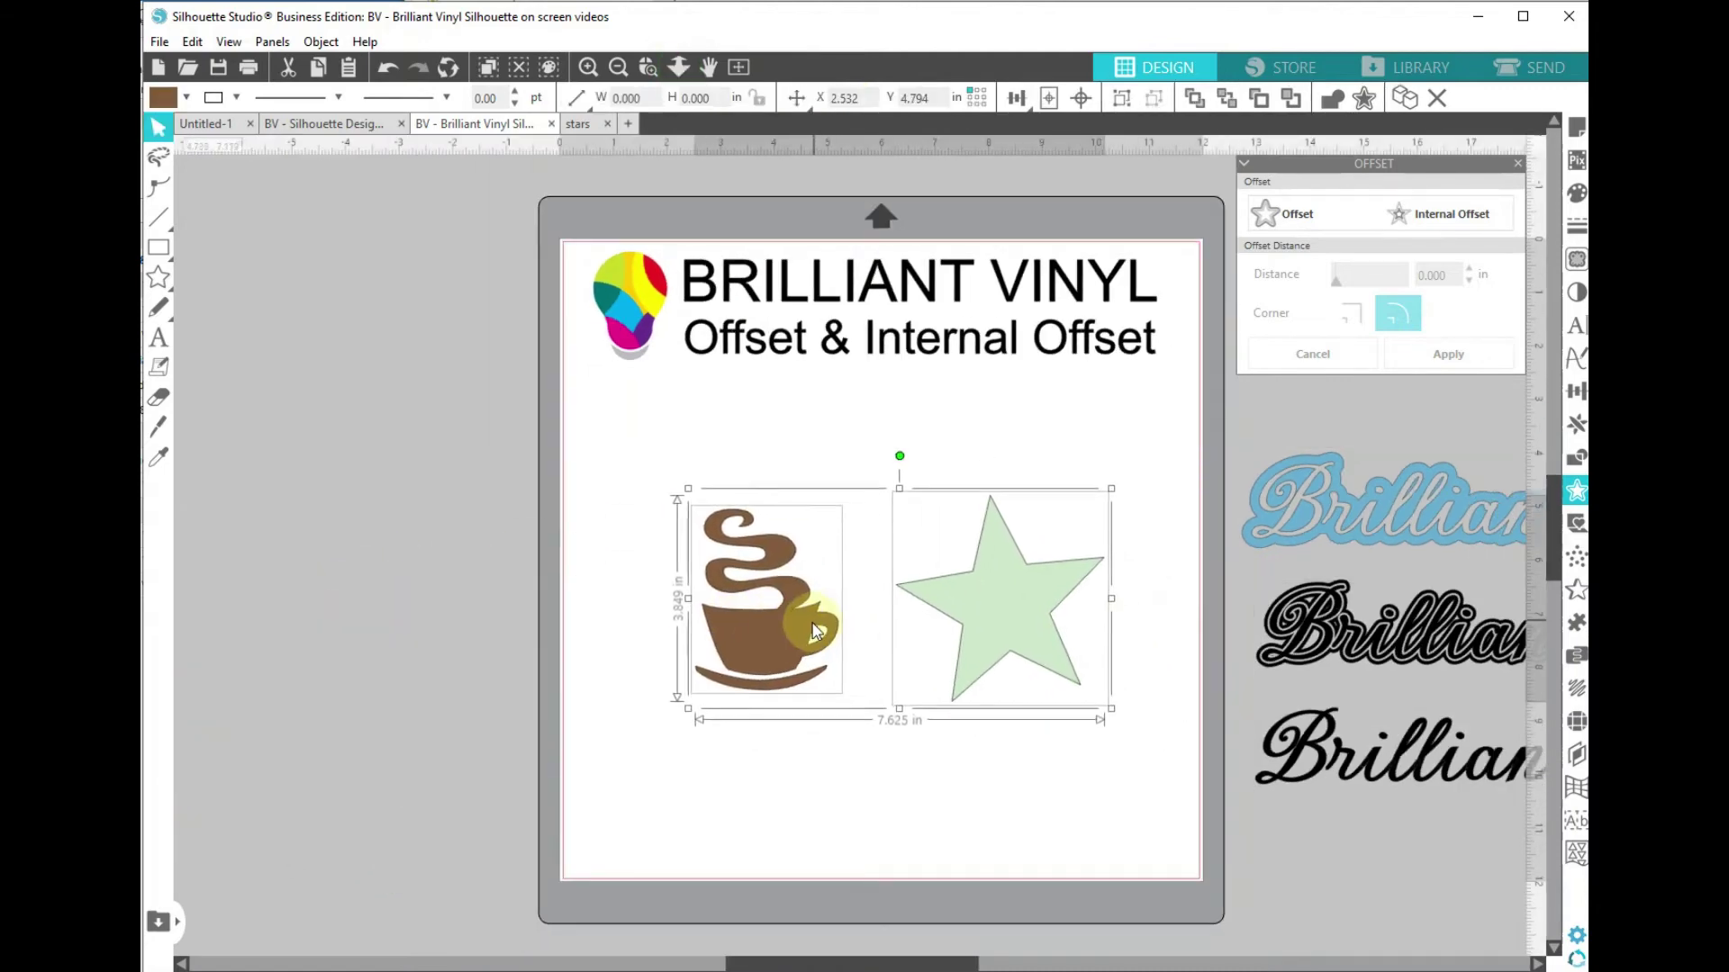
click(822, 838)
Step: Select the coffee cup, zoom in on it, and preview a 0.125 in internal offset
click(763, 645)
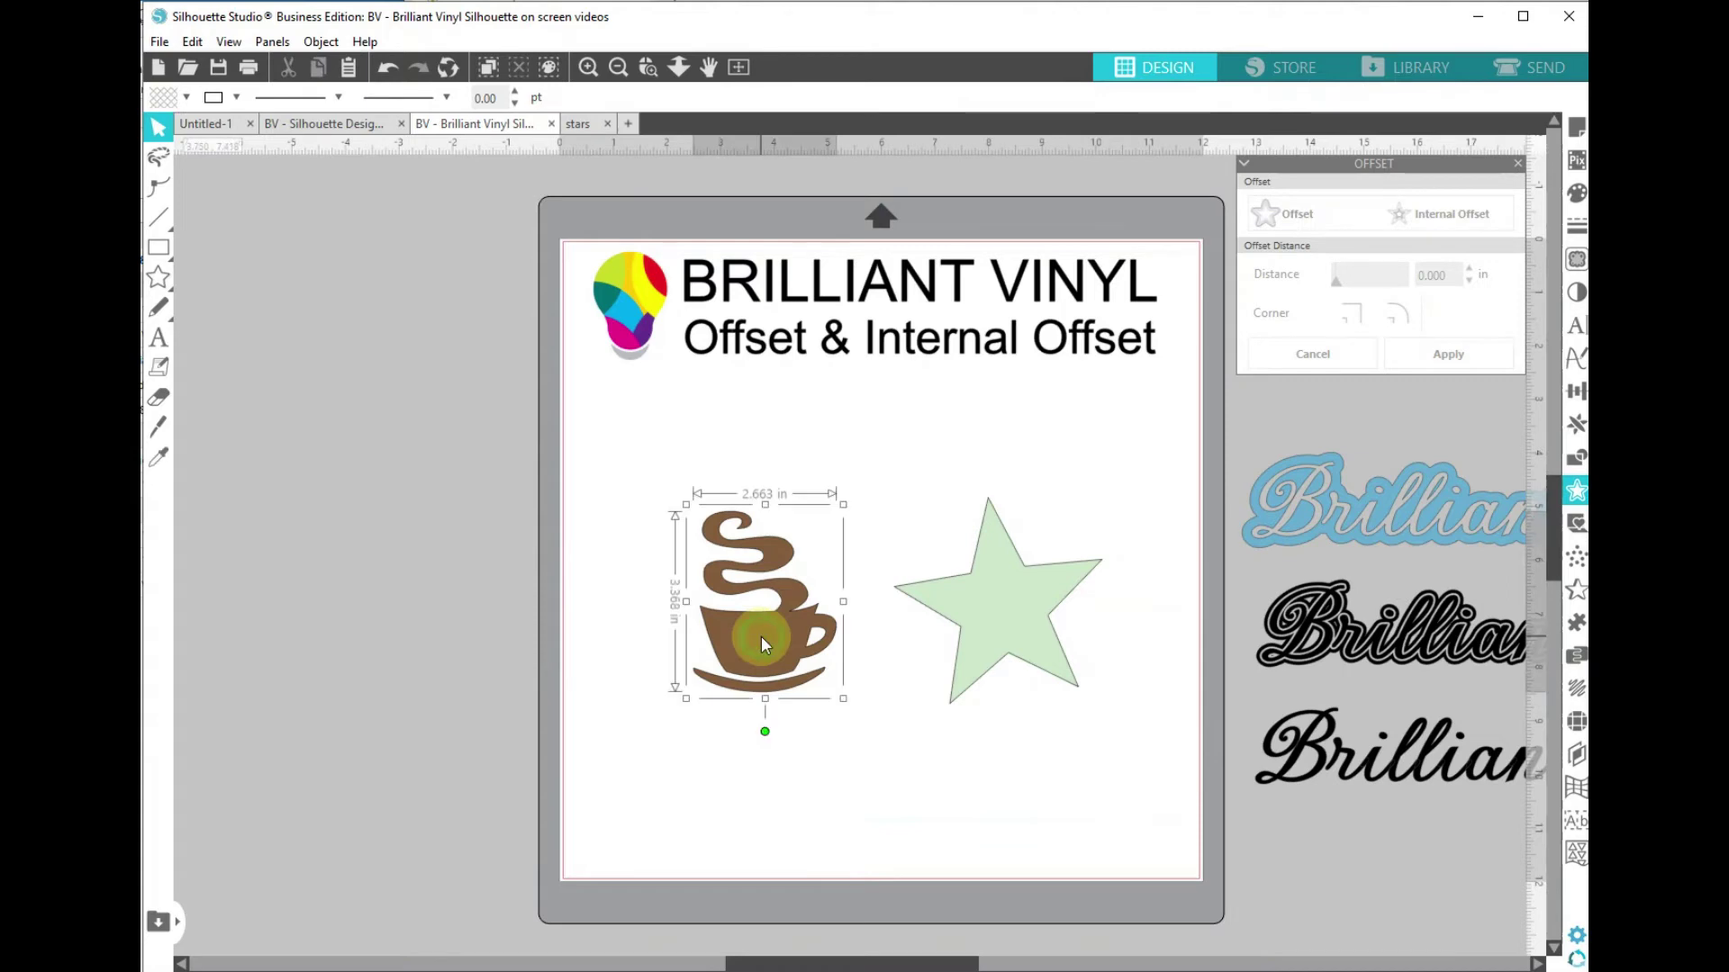
click(646, 67)
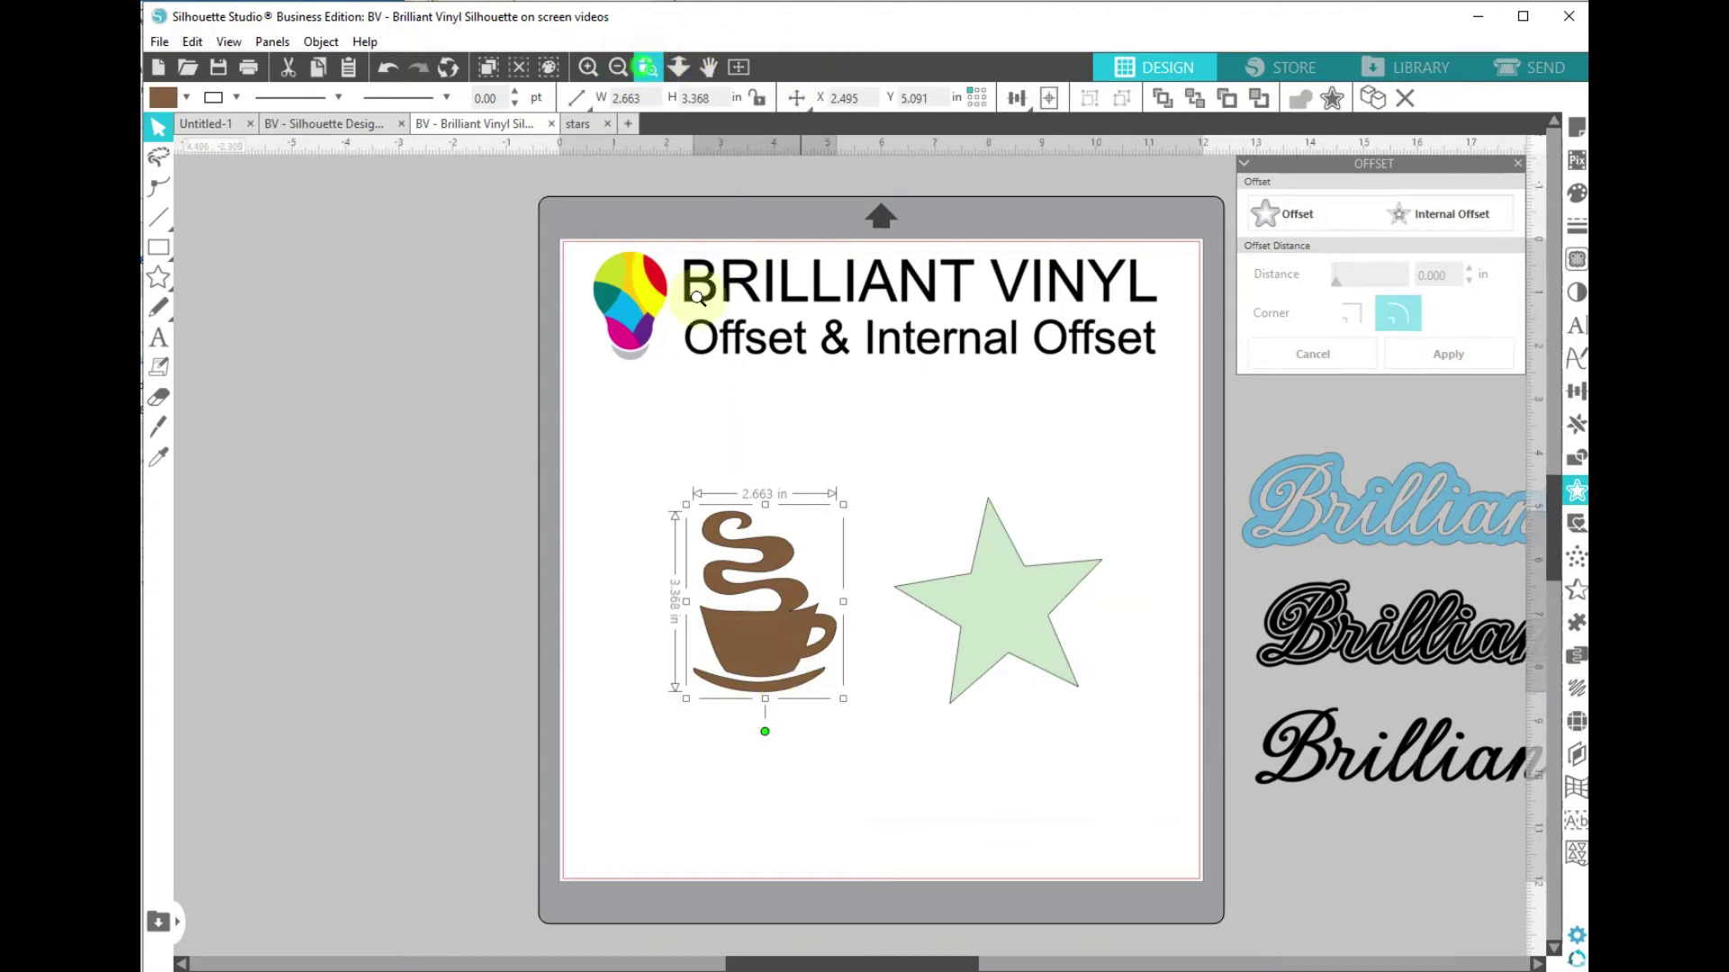
drag(590, 400, 1067, 816)
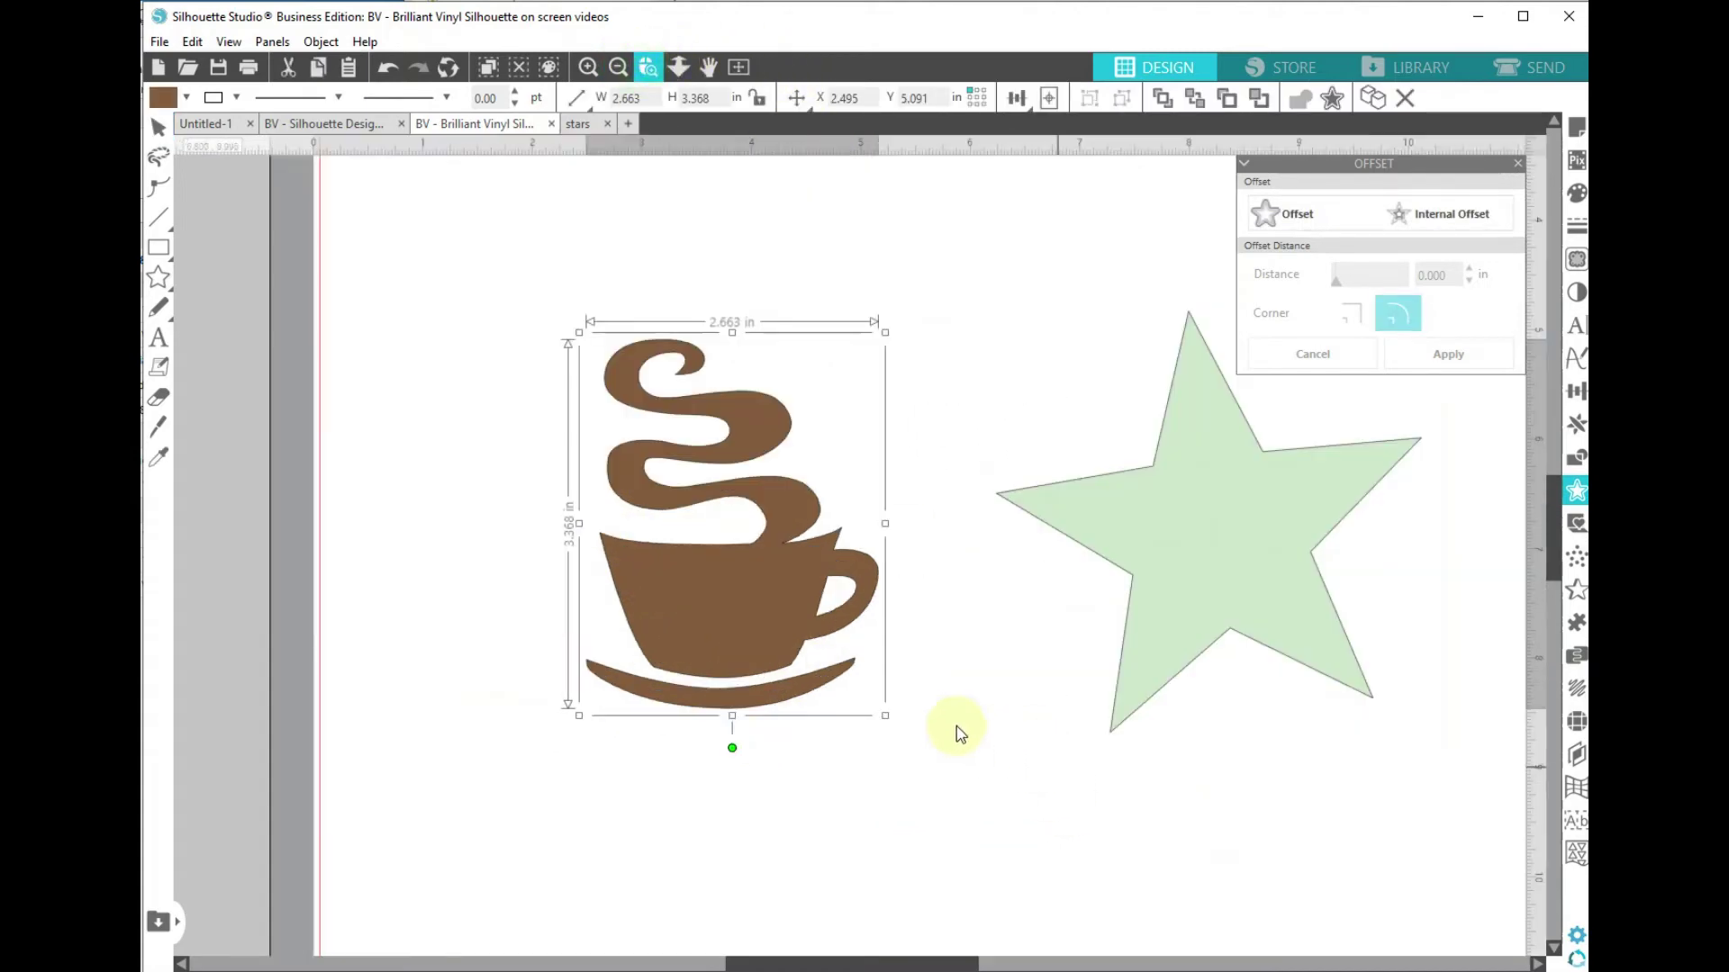
click(1409, 221)
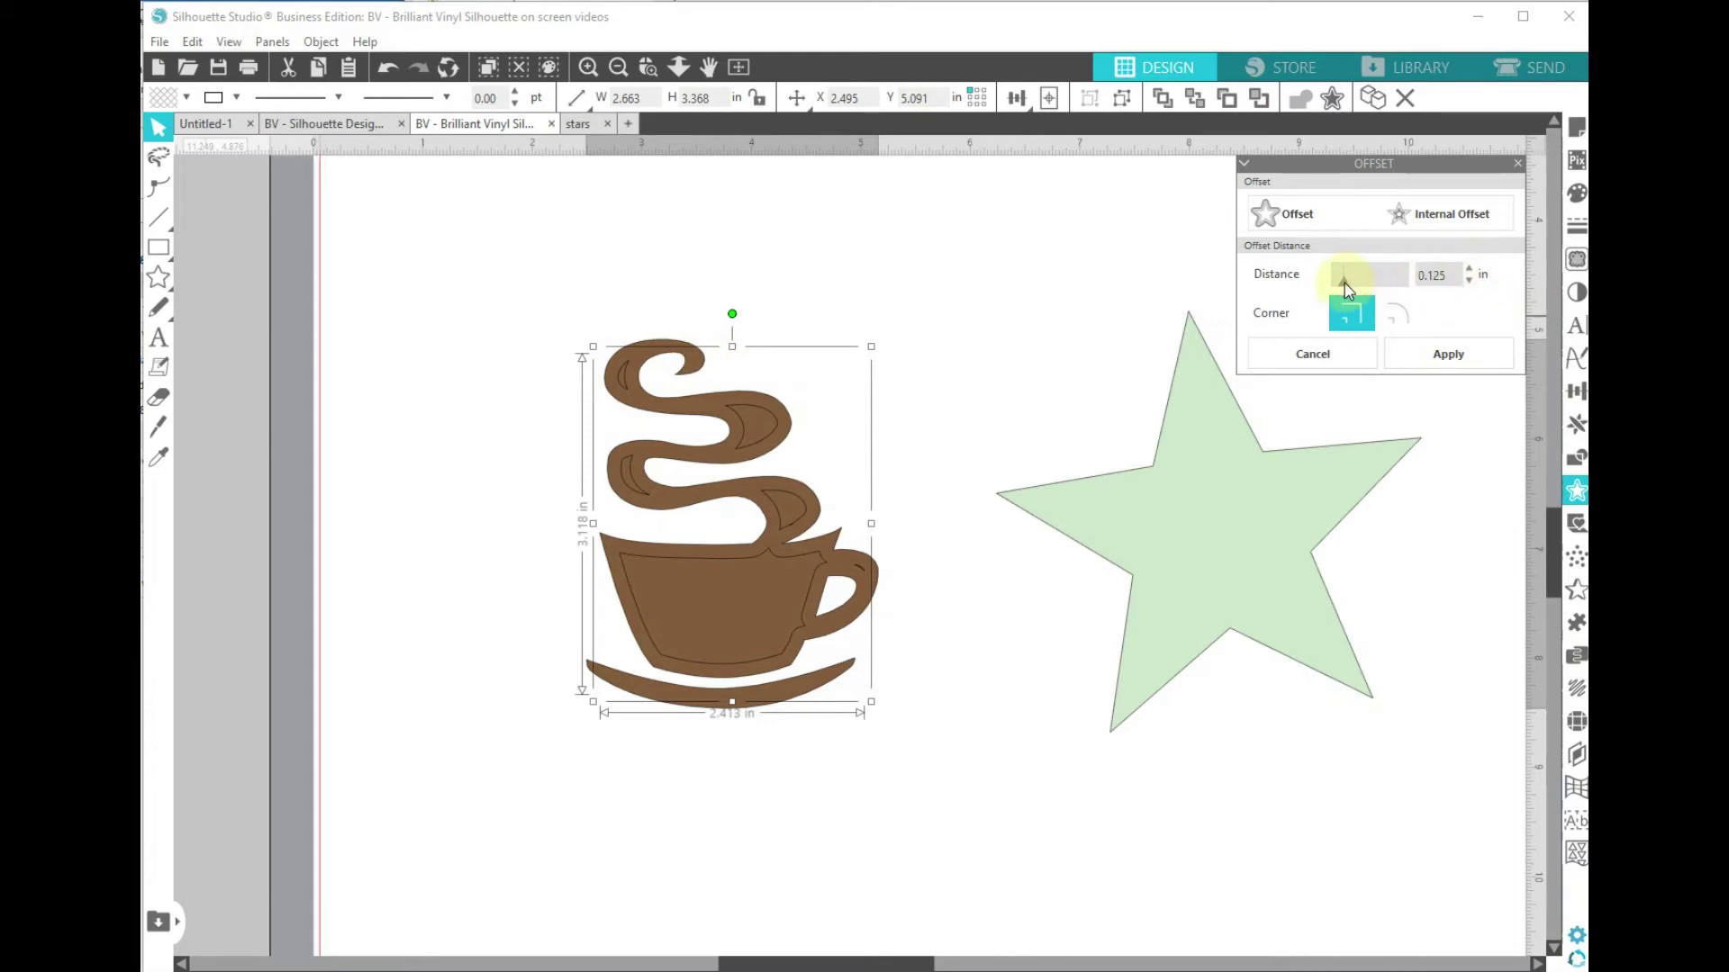
Step: Set the cup's internal offset distance to 0.045 in and apply it
drag(1347, 283, 1355, 283)
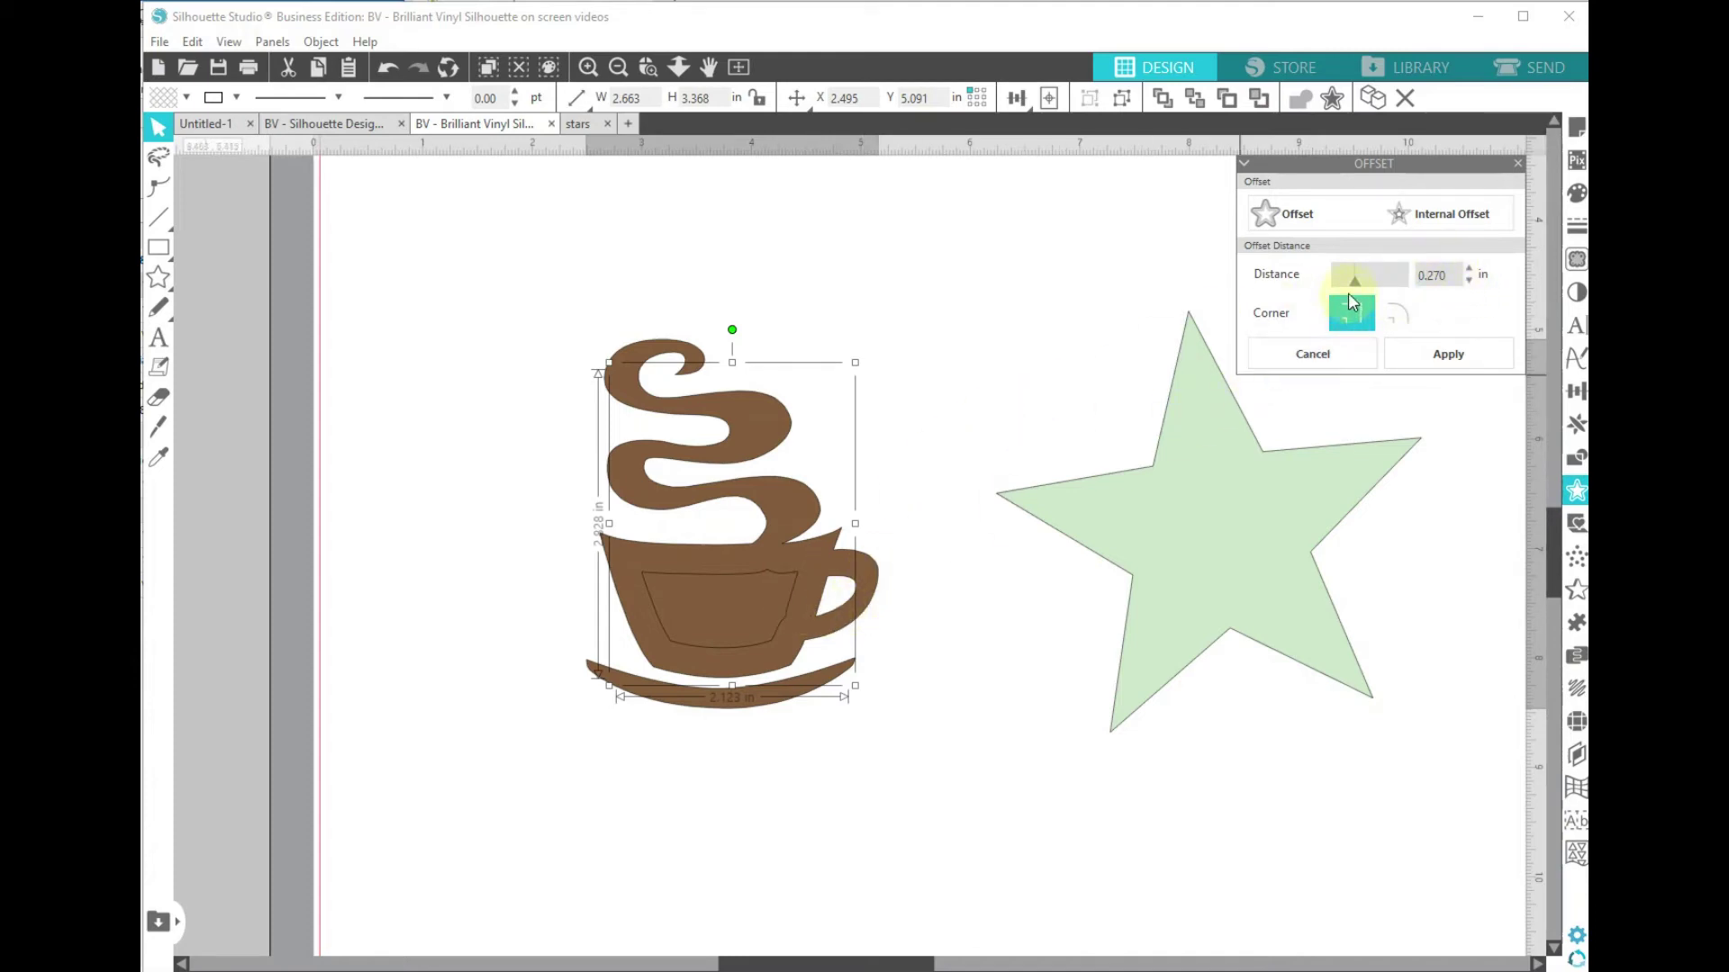
drag(1355, 283, 1339, 286)
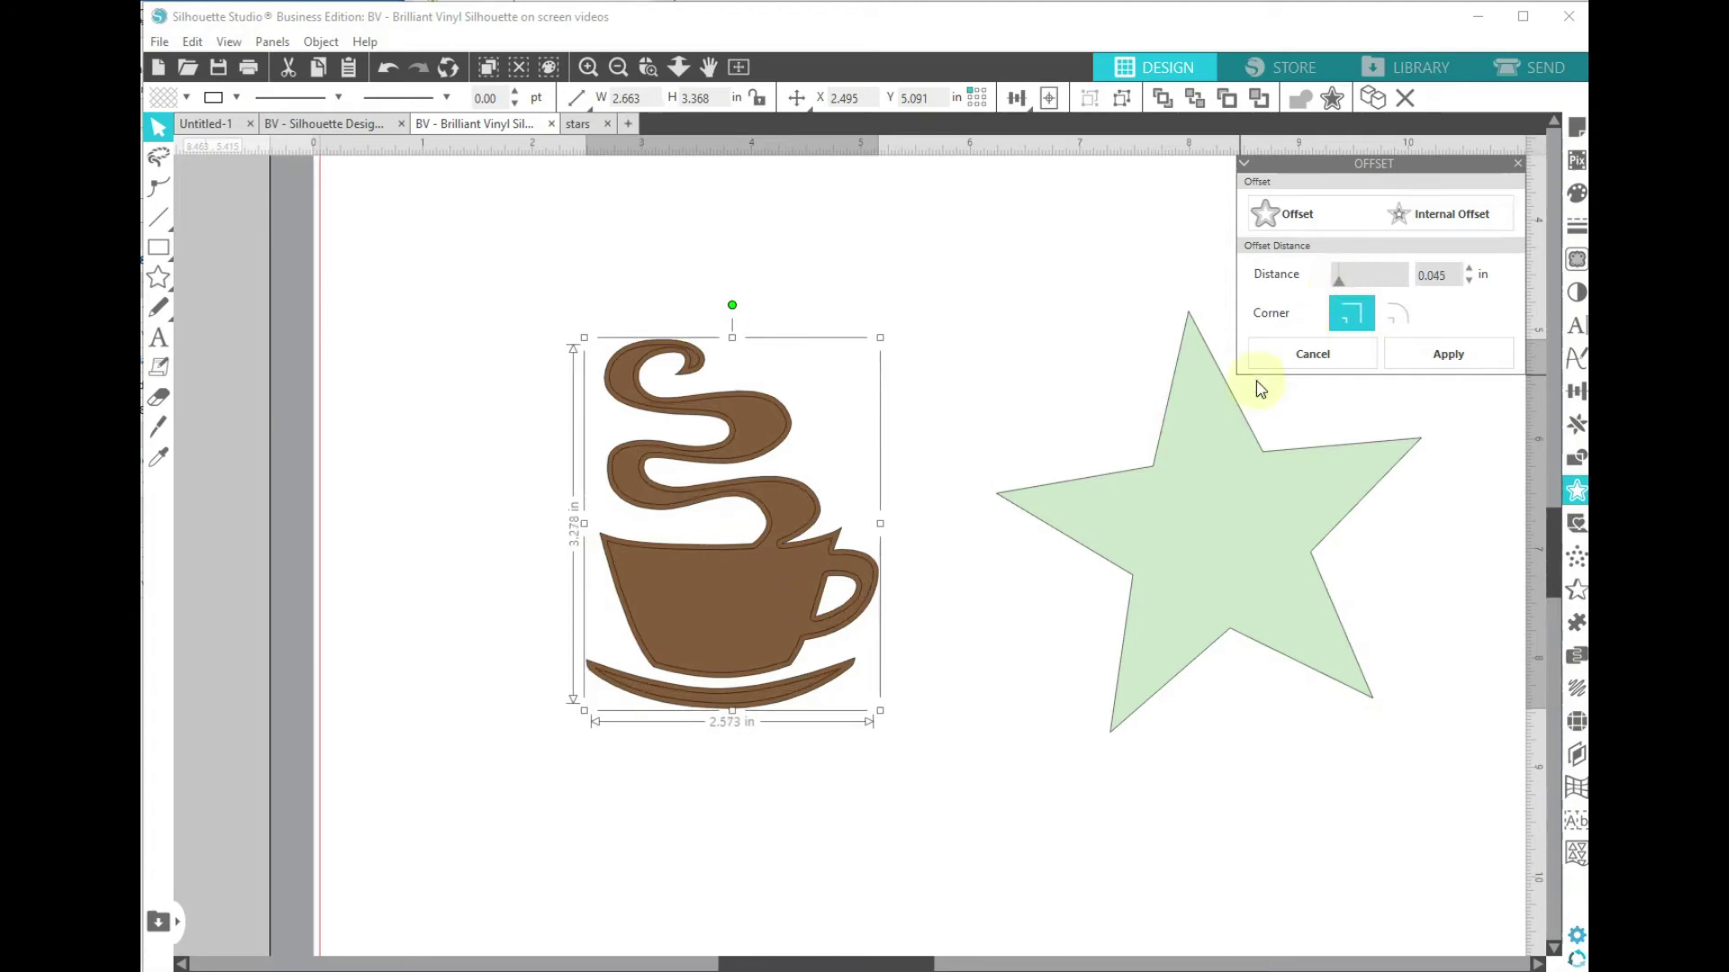
click(1416, 360)
click(996, 653)
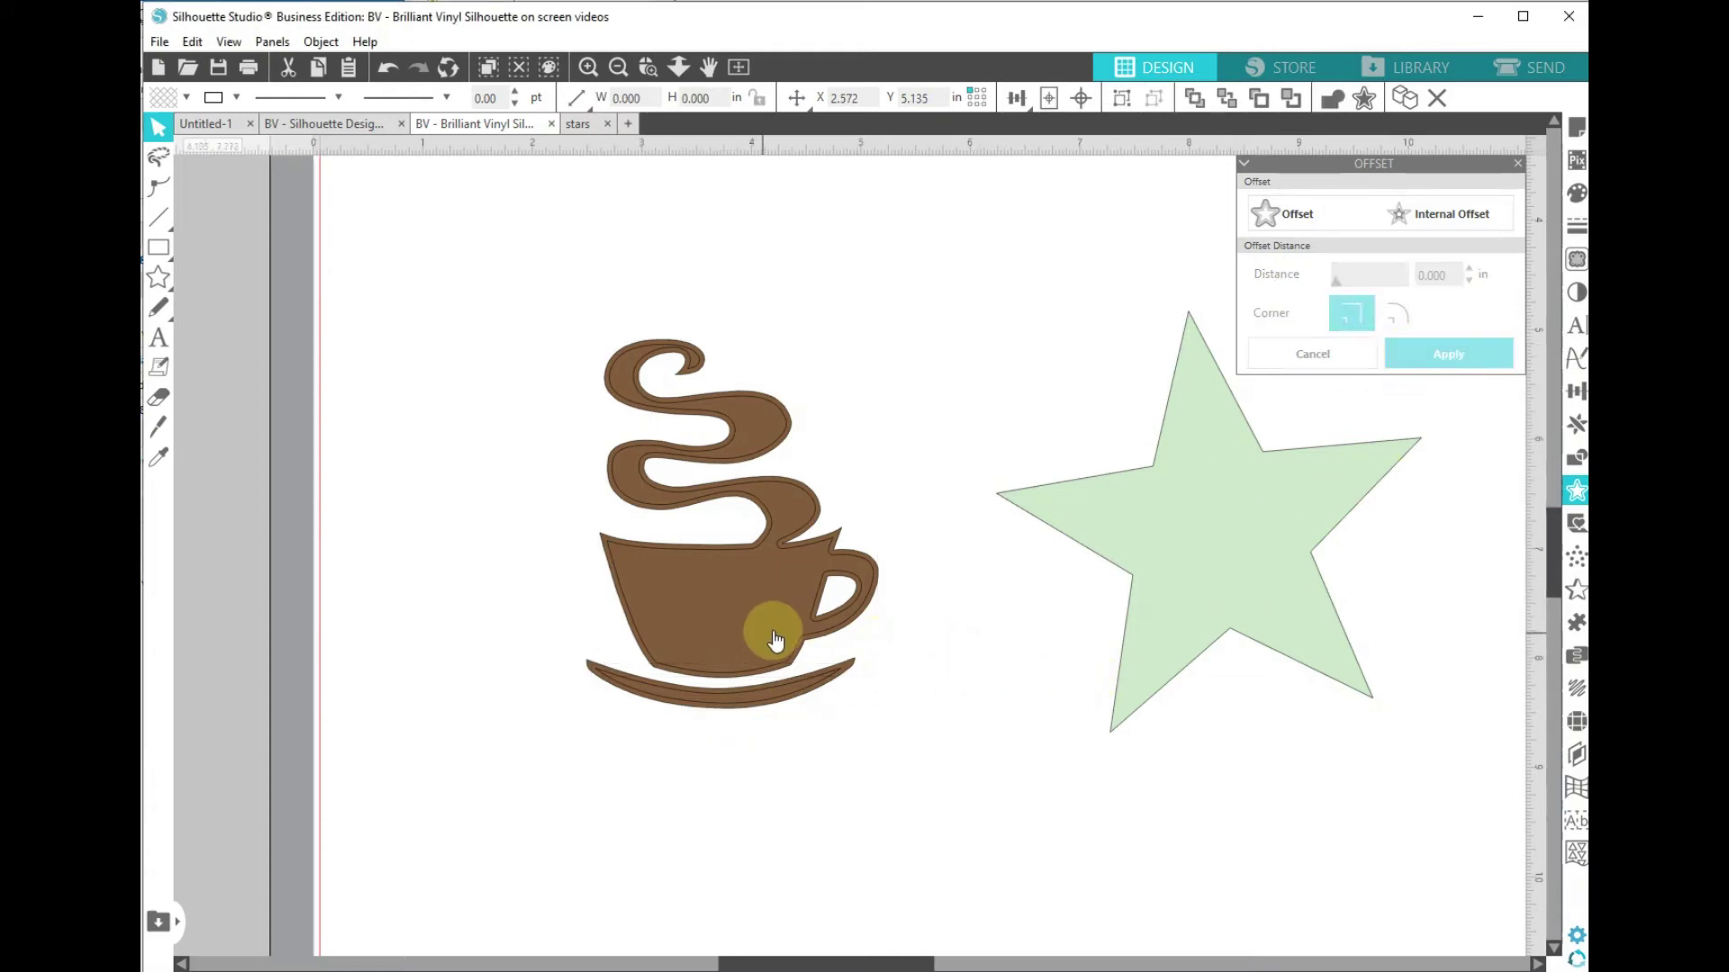
Step: Move the brown offset cup to the left, off the original cup
drag(797, 650, 521, 641)
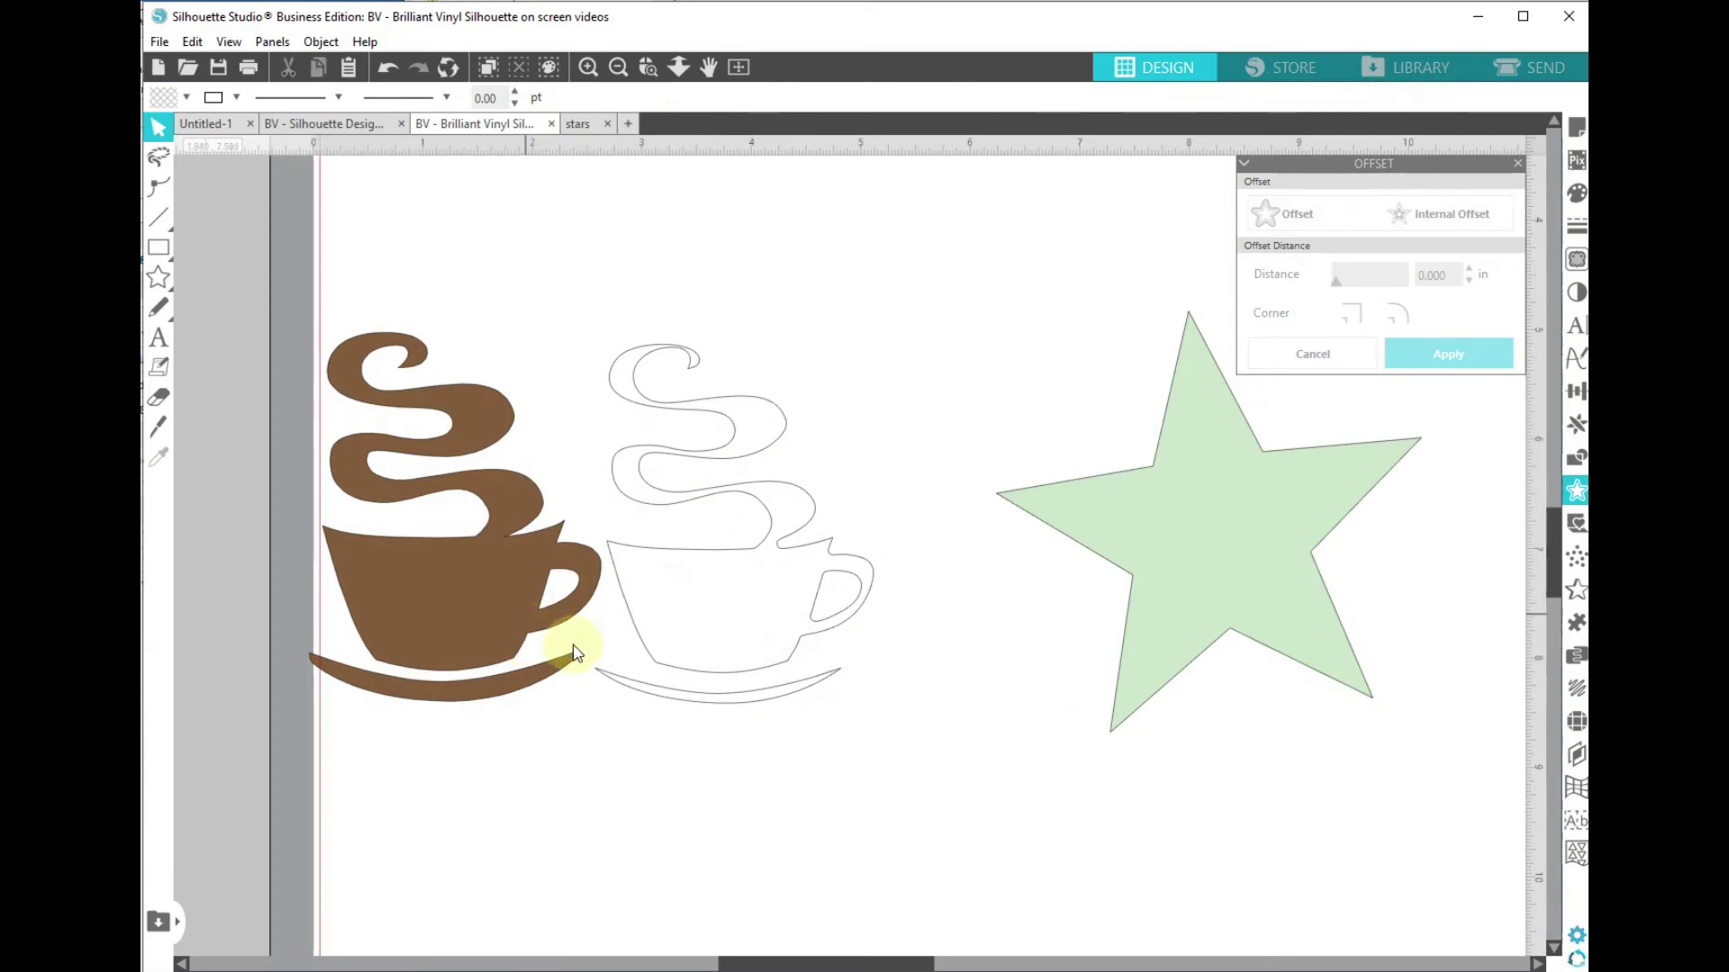
click(776, 639)
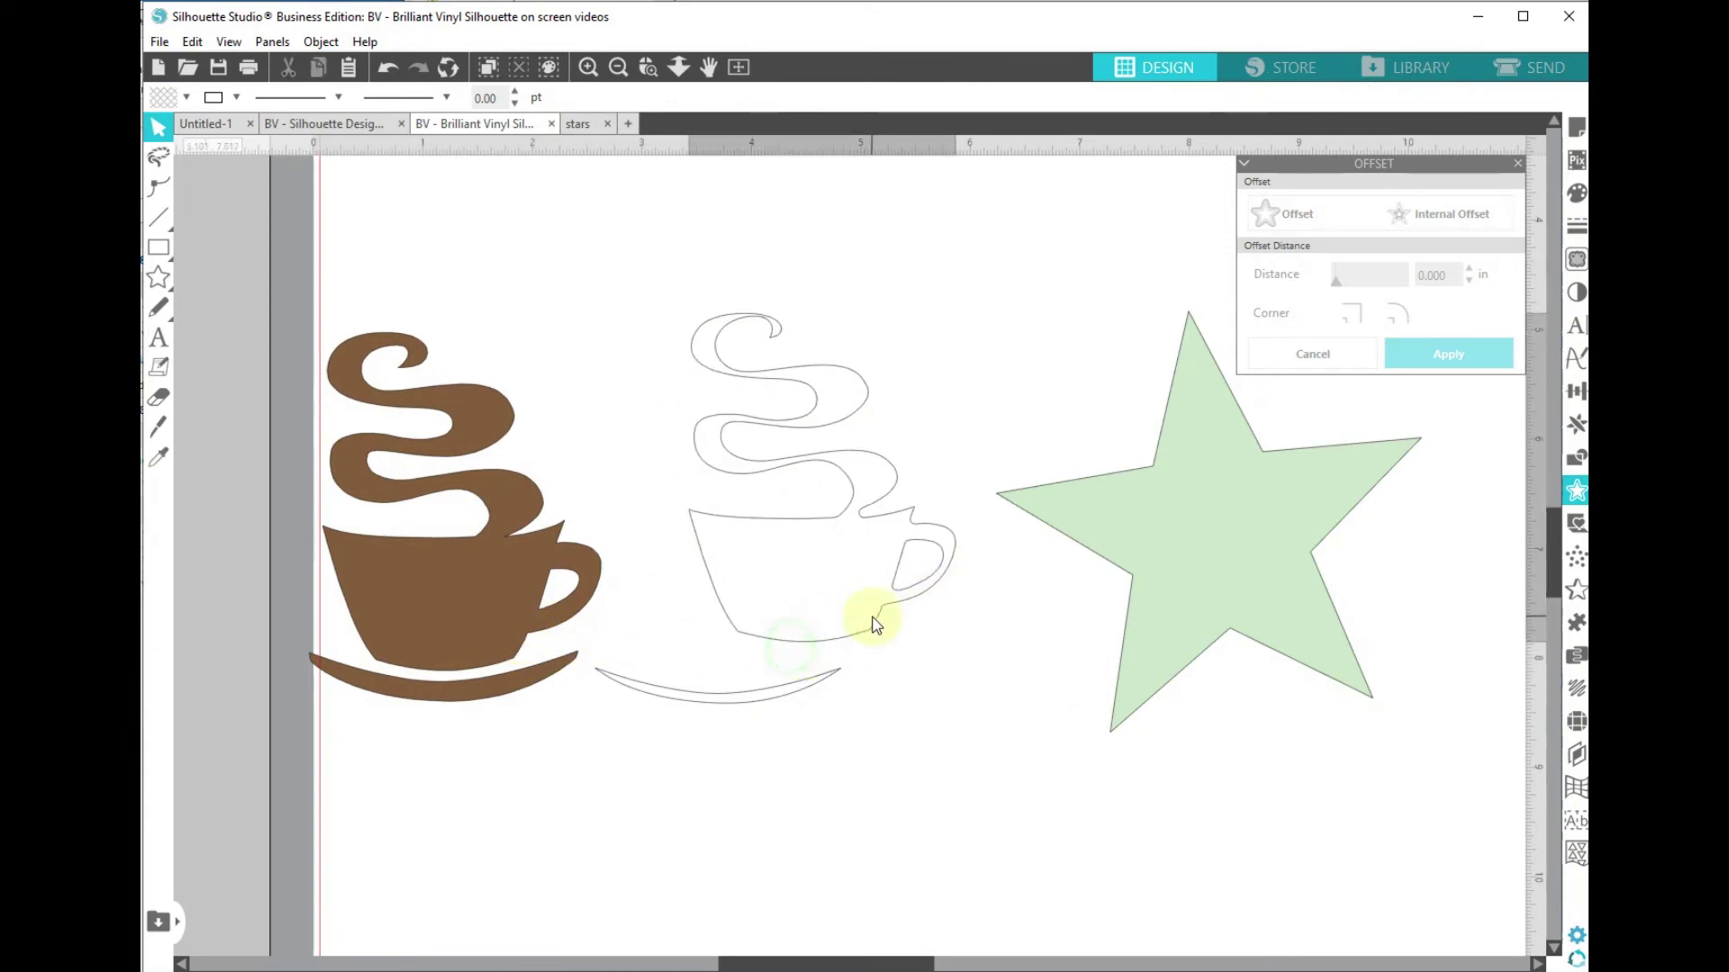
click(733, 698)
click(733, 699)
Step: Shift the outlined cup copy and the brown cup further right, leaving a gap between them
click(710, 751)
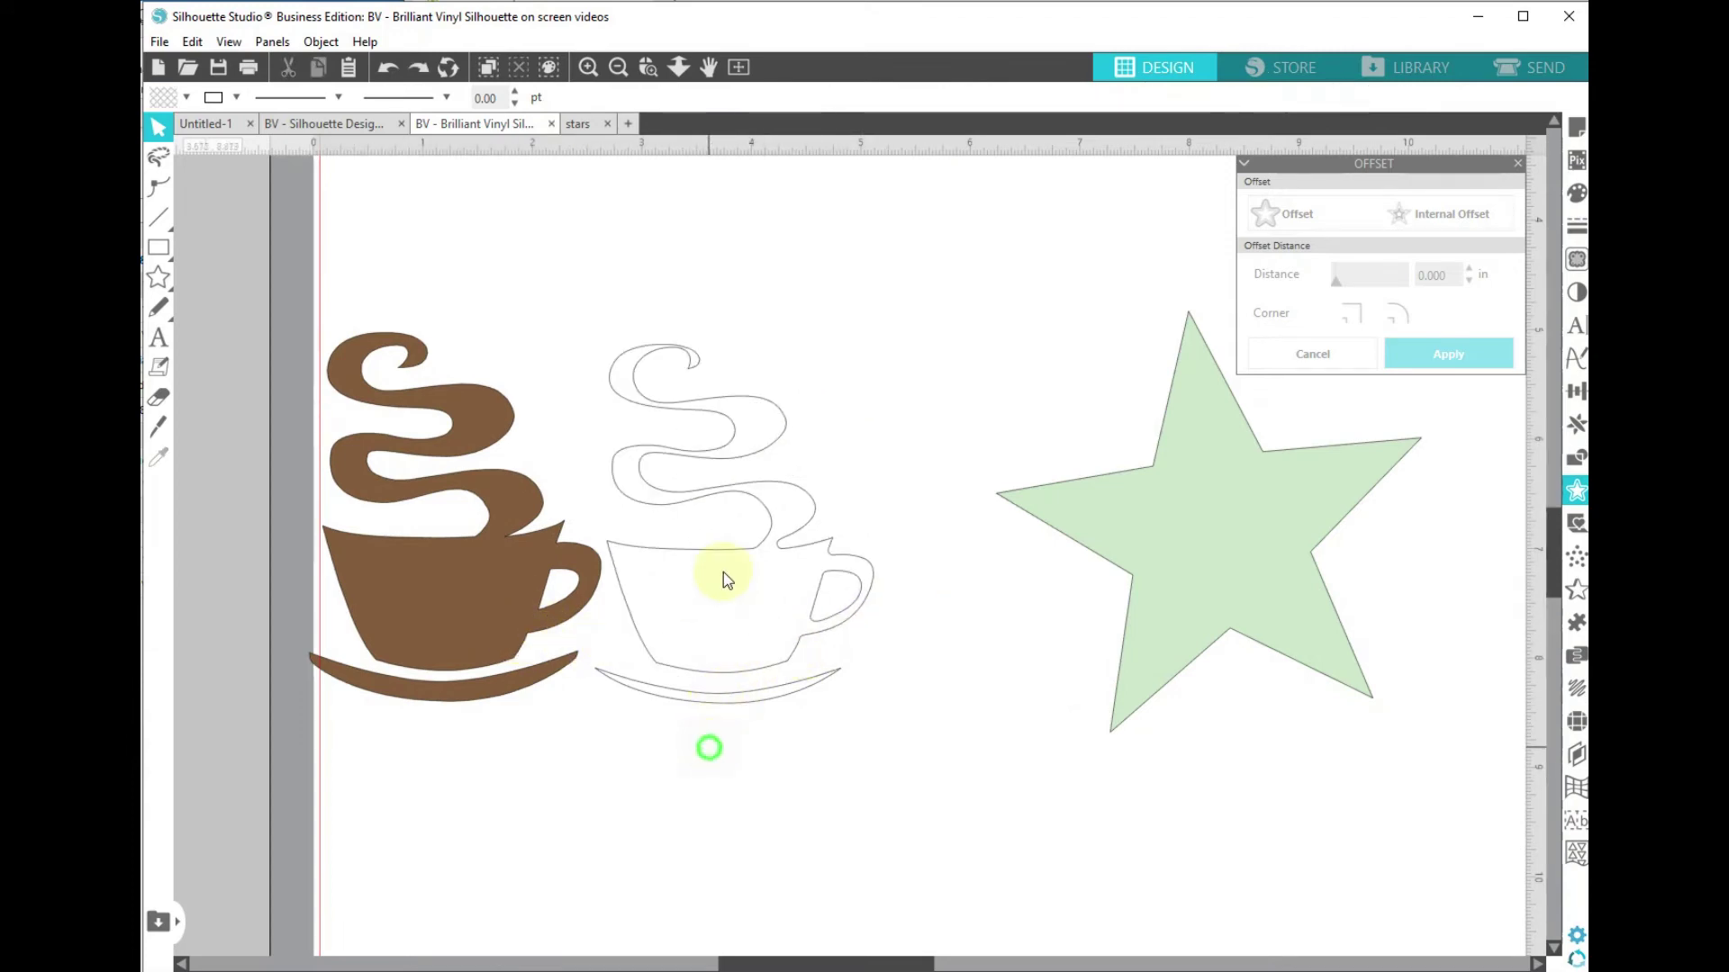
click(721, 581)
click(814, 586)
drag(857, 587, 922, 587)
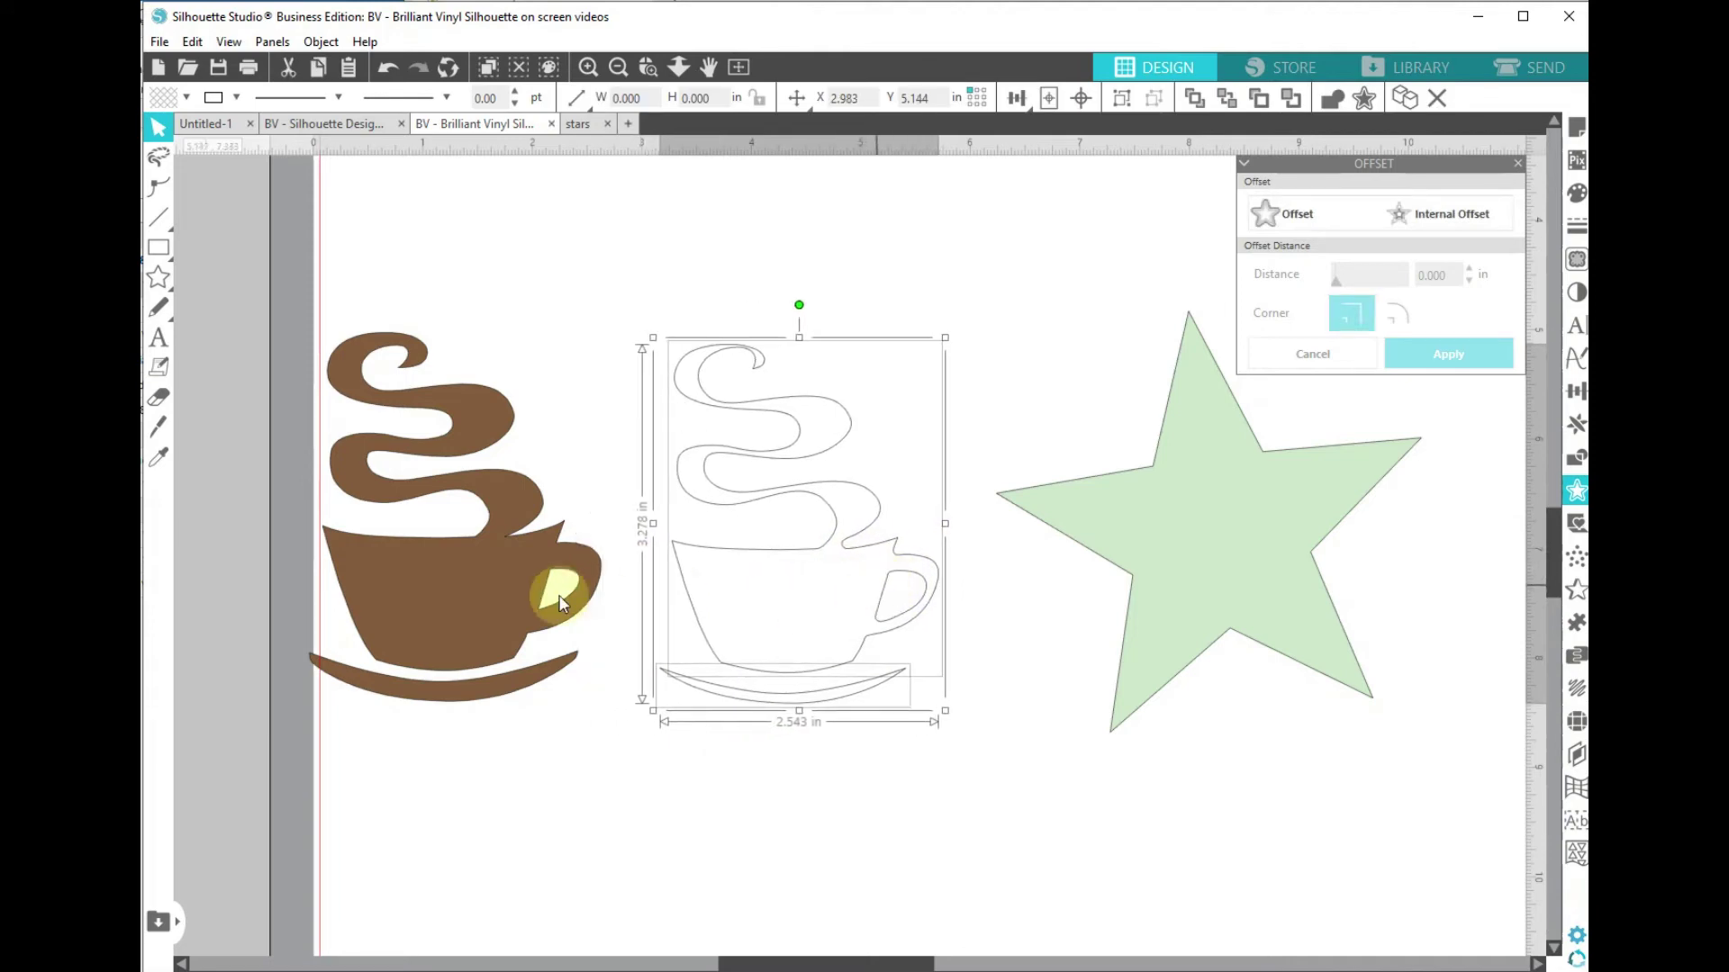
drag(478, 590, 536, 585)
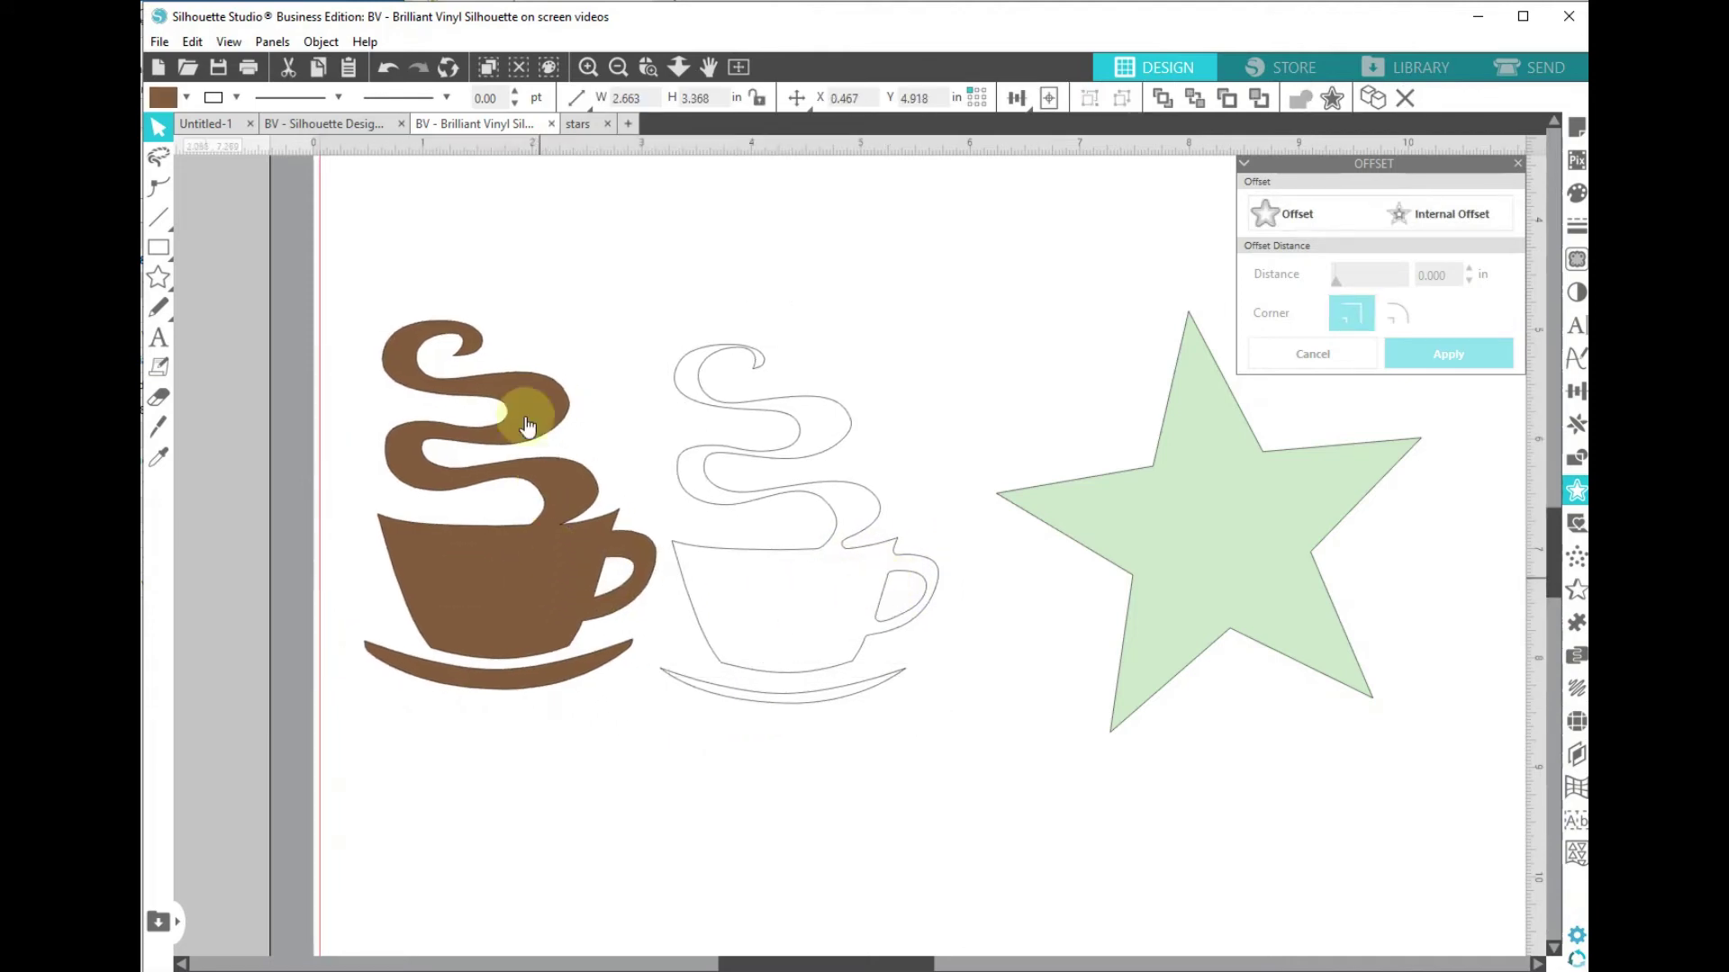
click(772, 731)
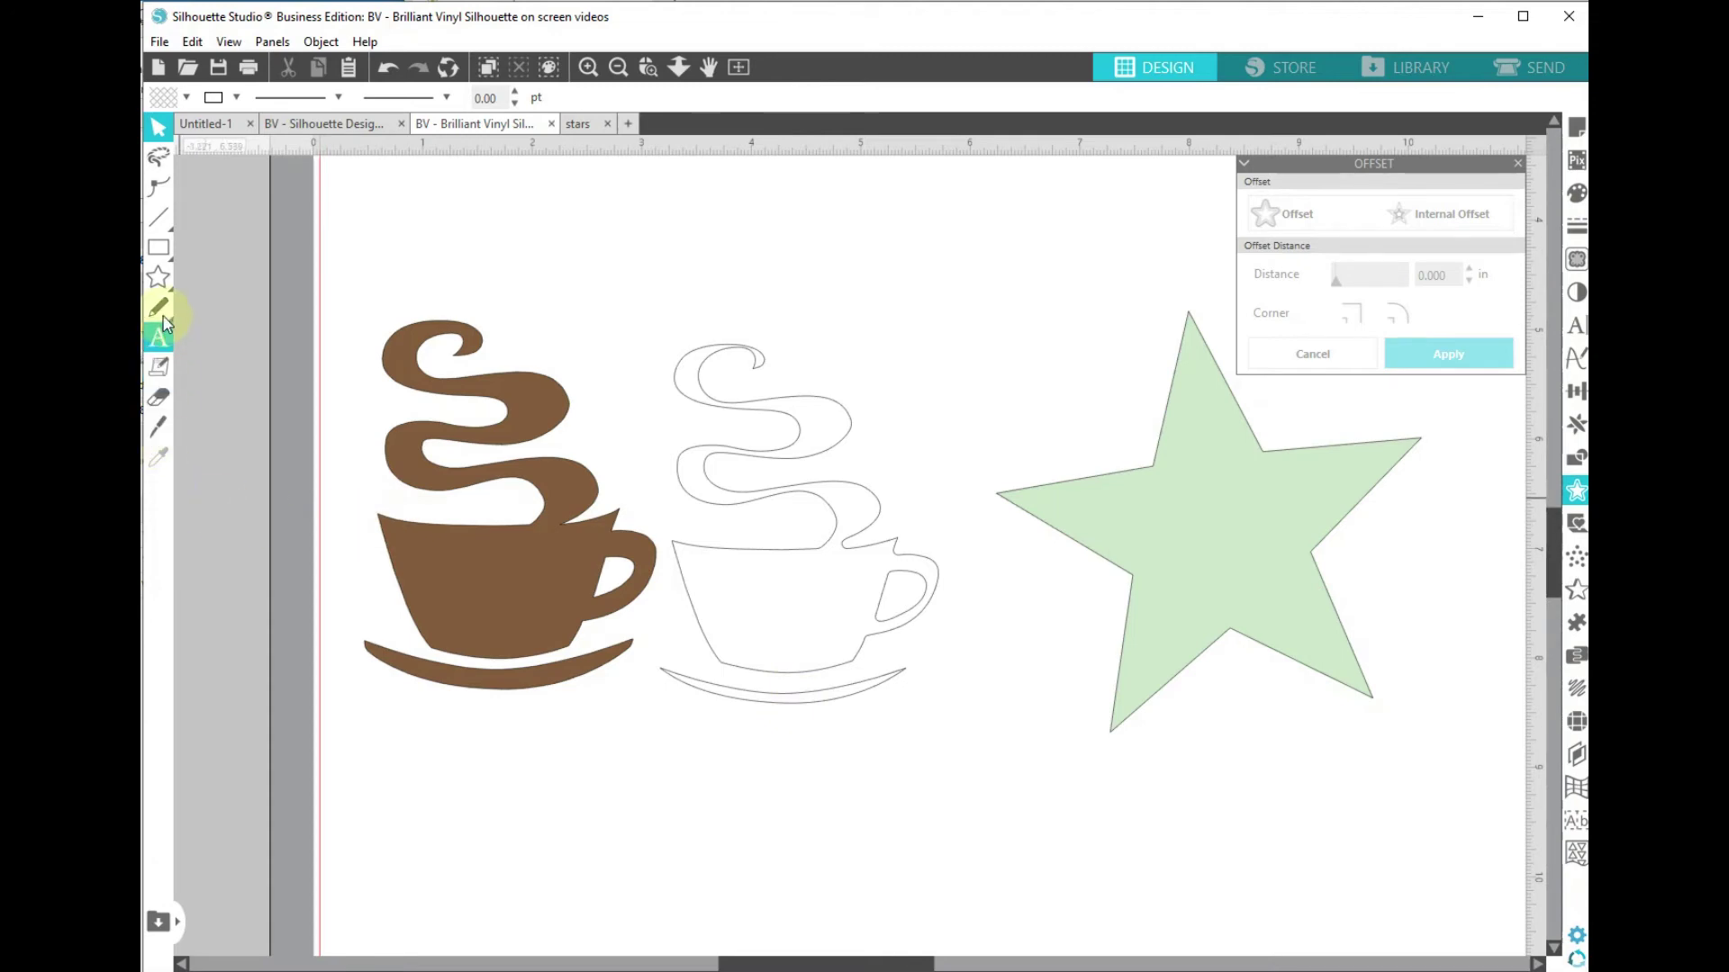
click(162, 426)
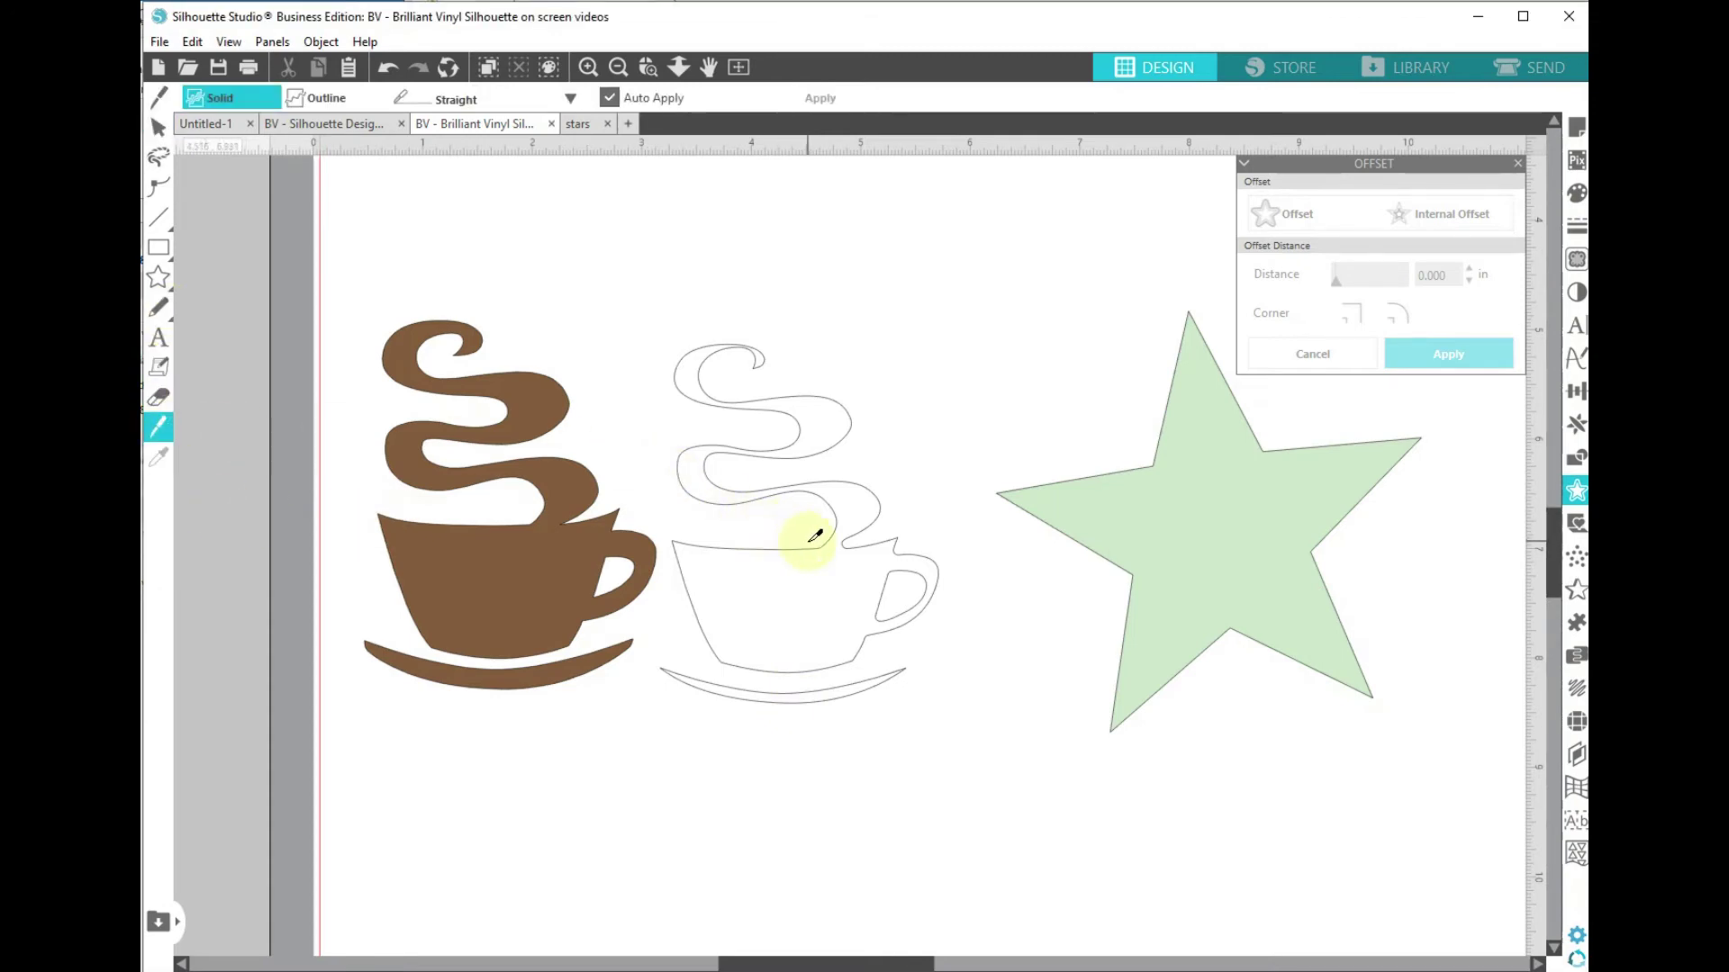
Step: Slice the steam off the outlined cup, place it on the brown cup's steam, and fill it blue
drag(814, 545, 855, 545)
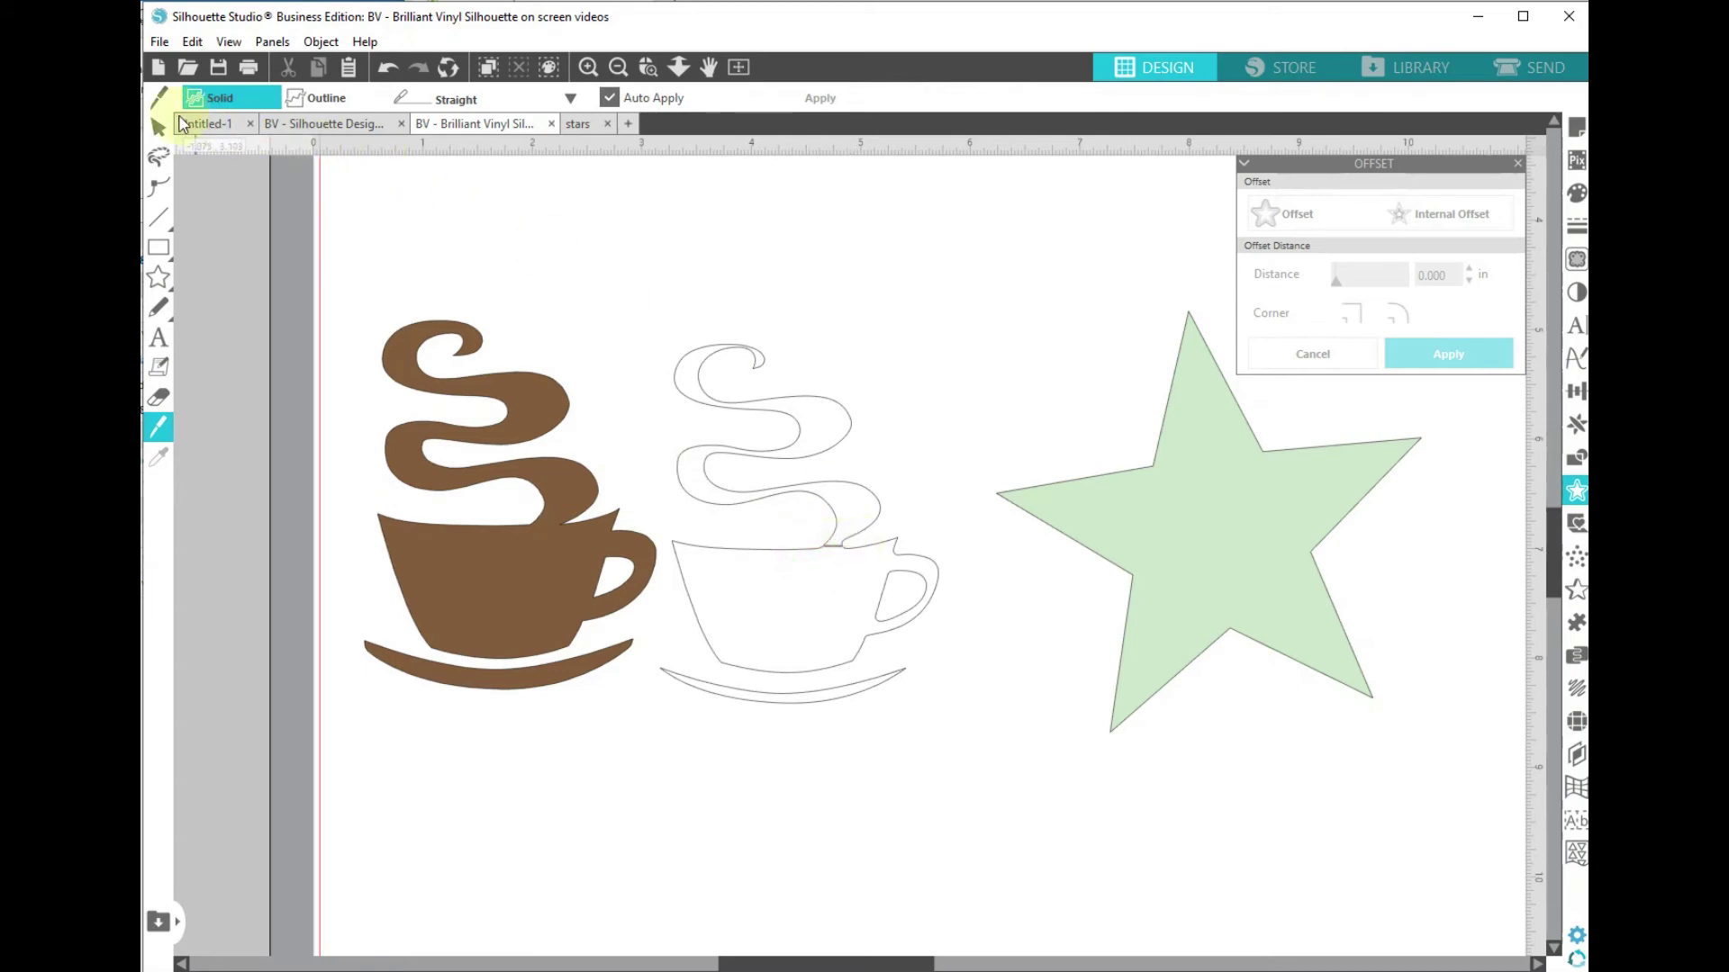
click(160, 124)
drag(822, 436, 543, 432)
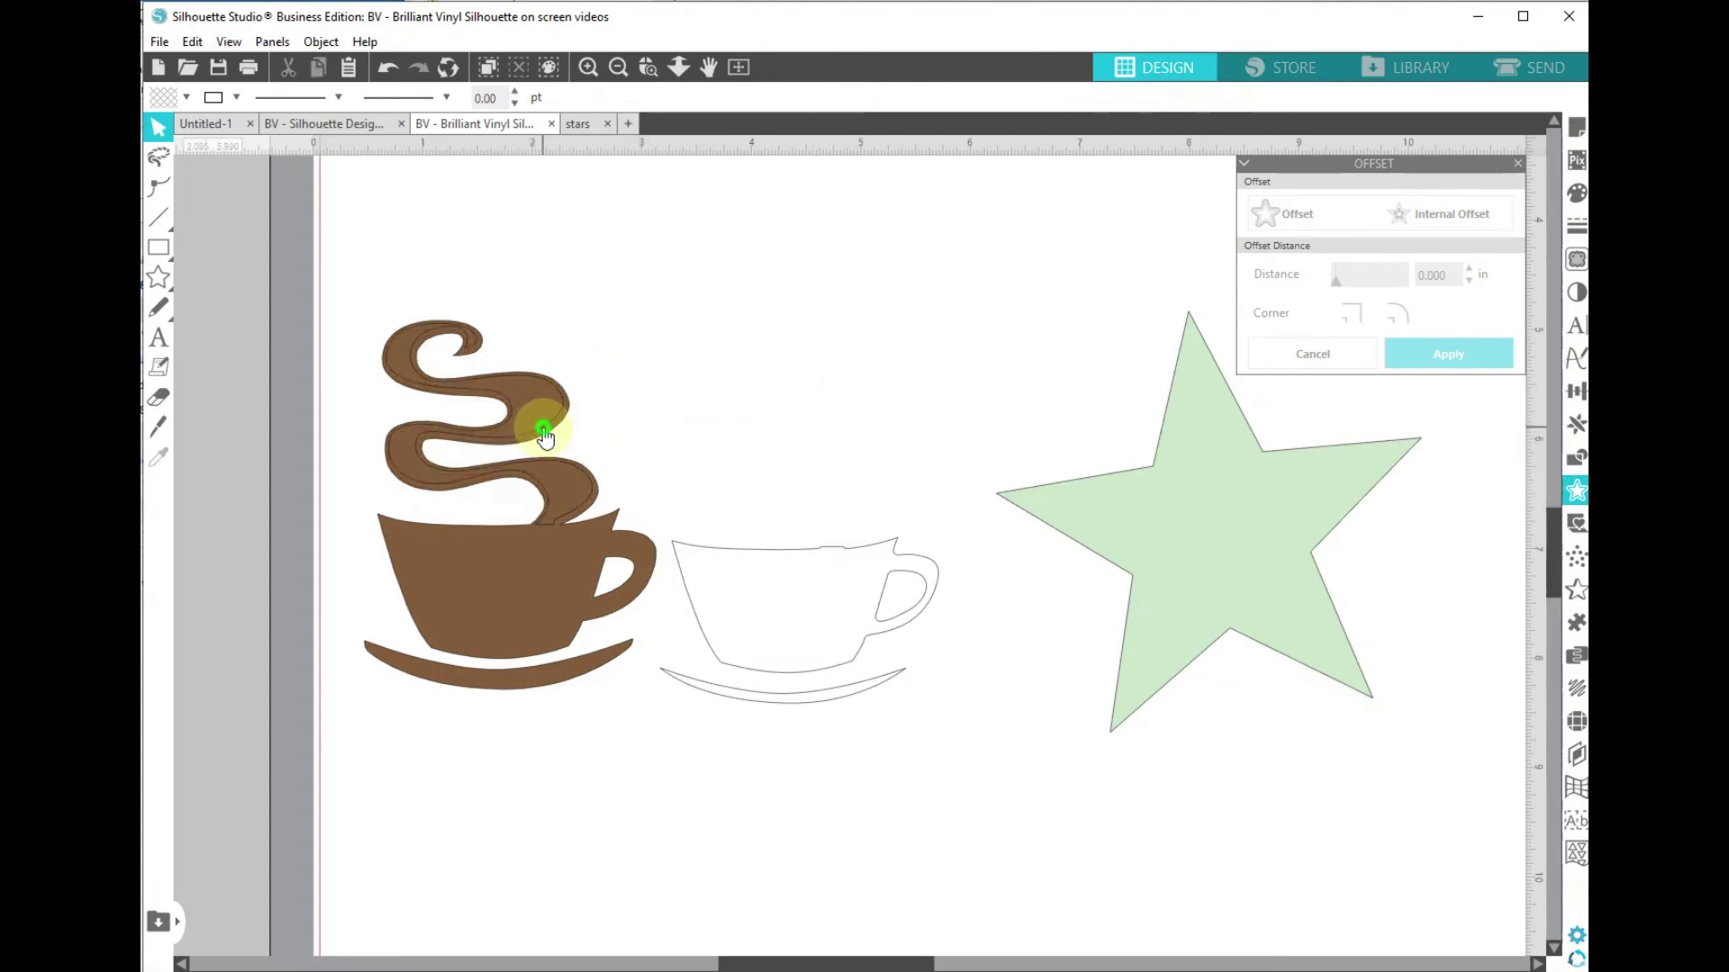
click(184, 99)
click(357, 190)
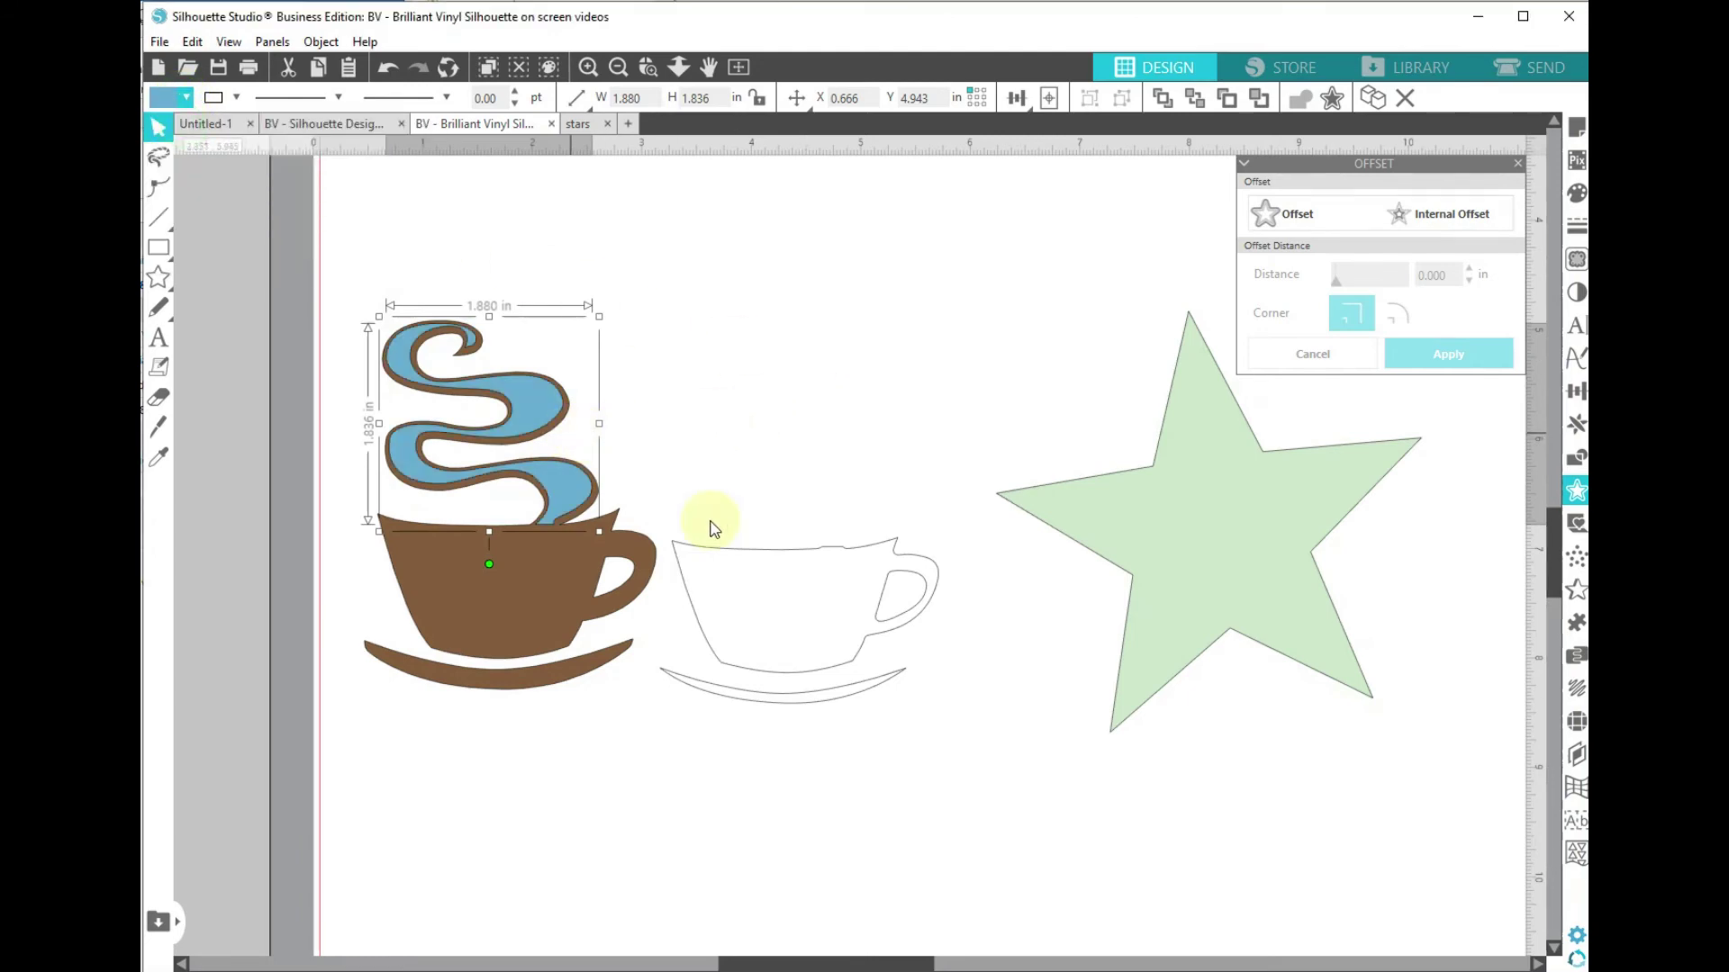
Step: Fill the outlined saucer light blue and layer it onto the brown saucer
click(818, 703)
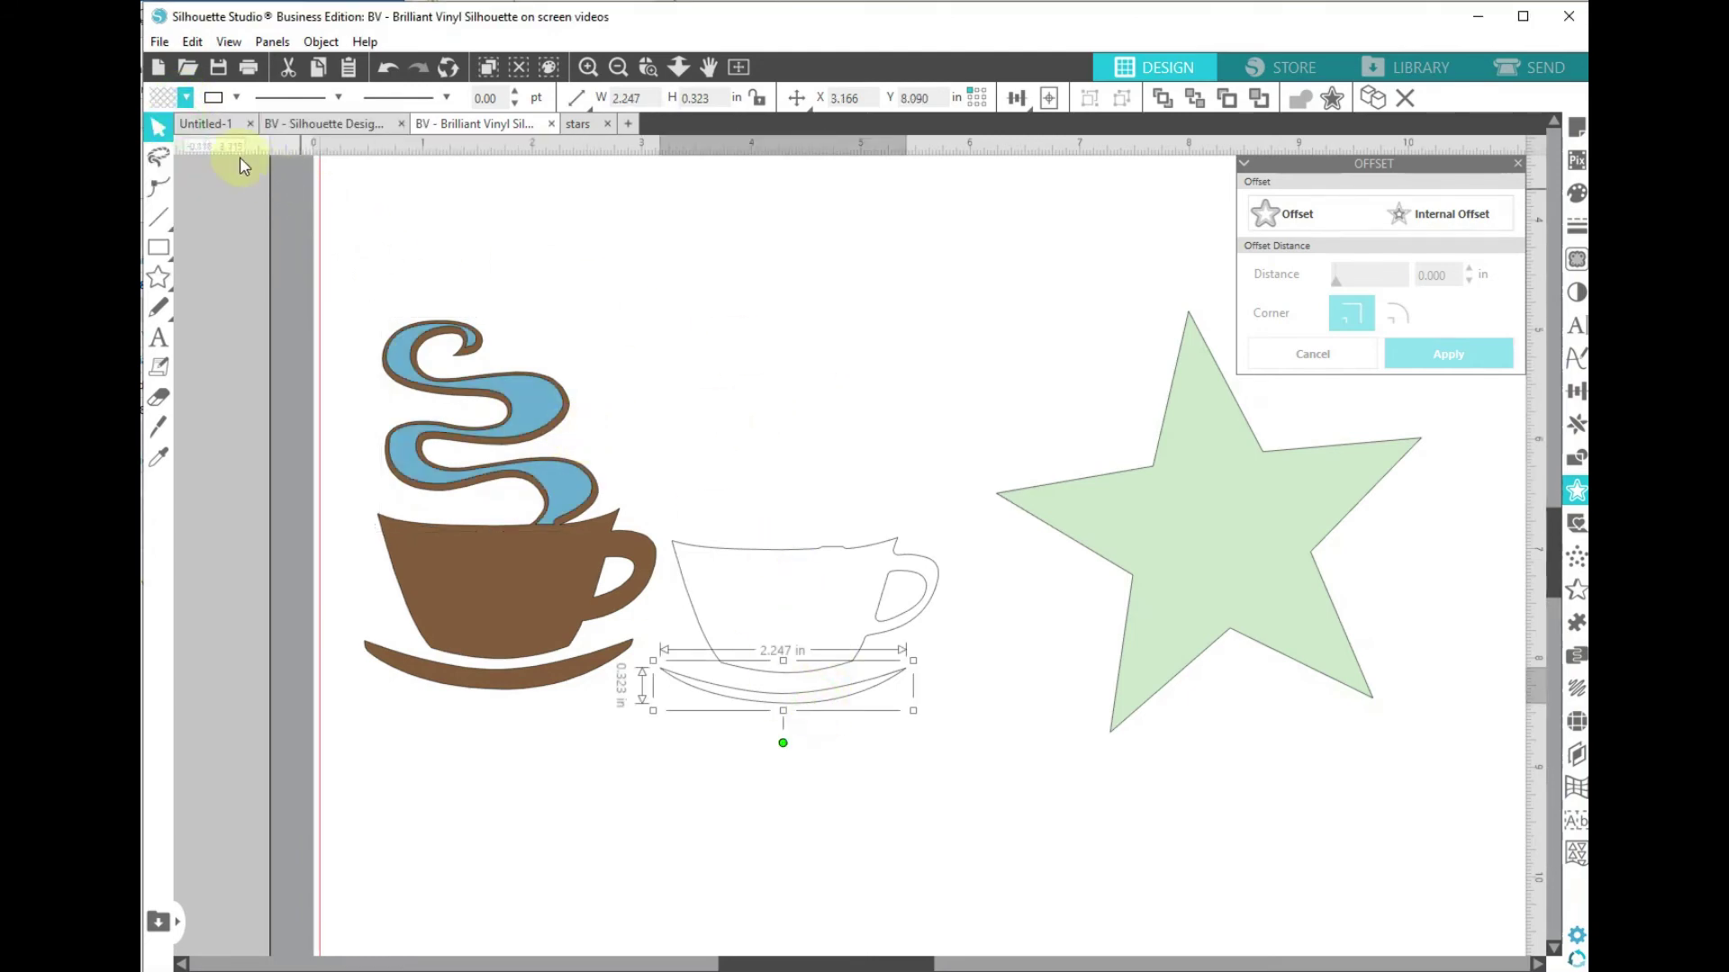
click(185, 99)
click(172, 131)
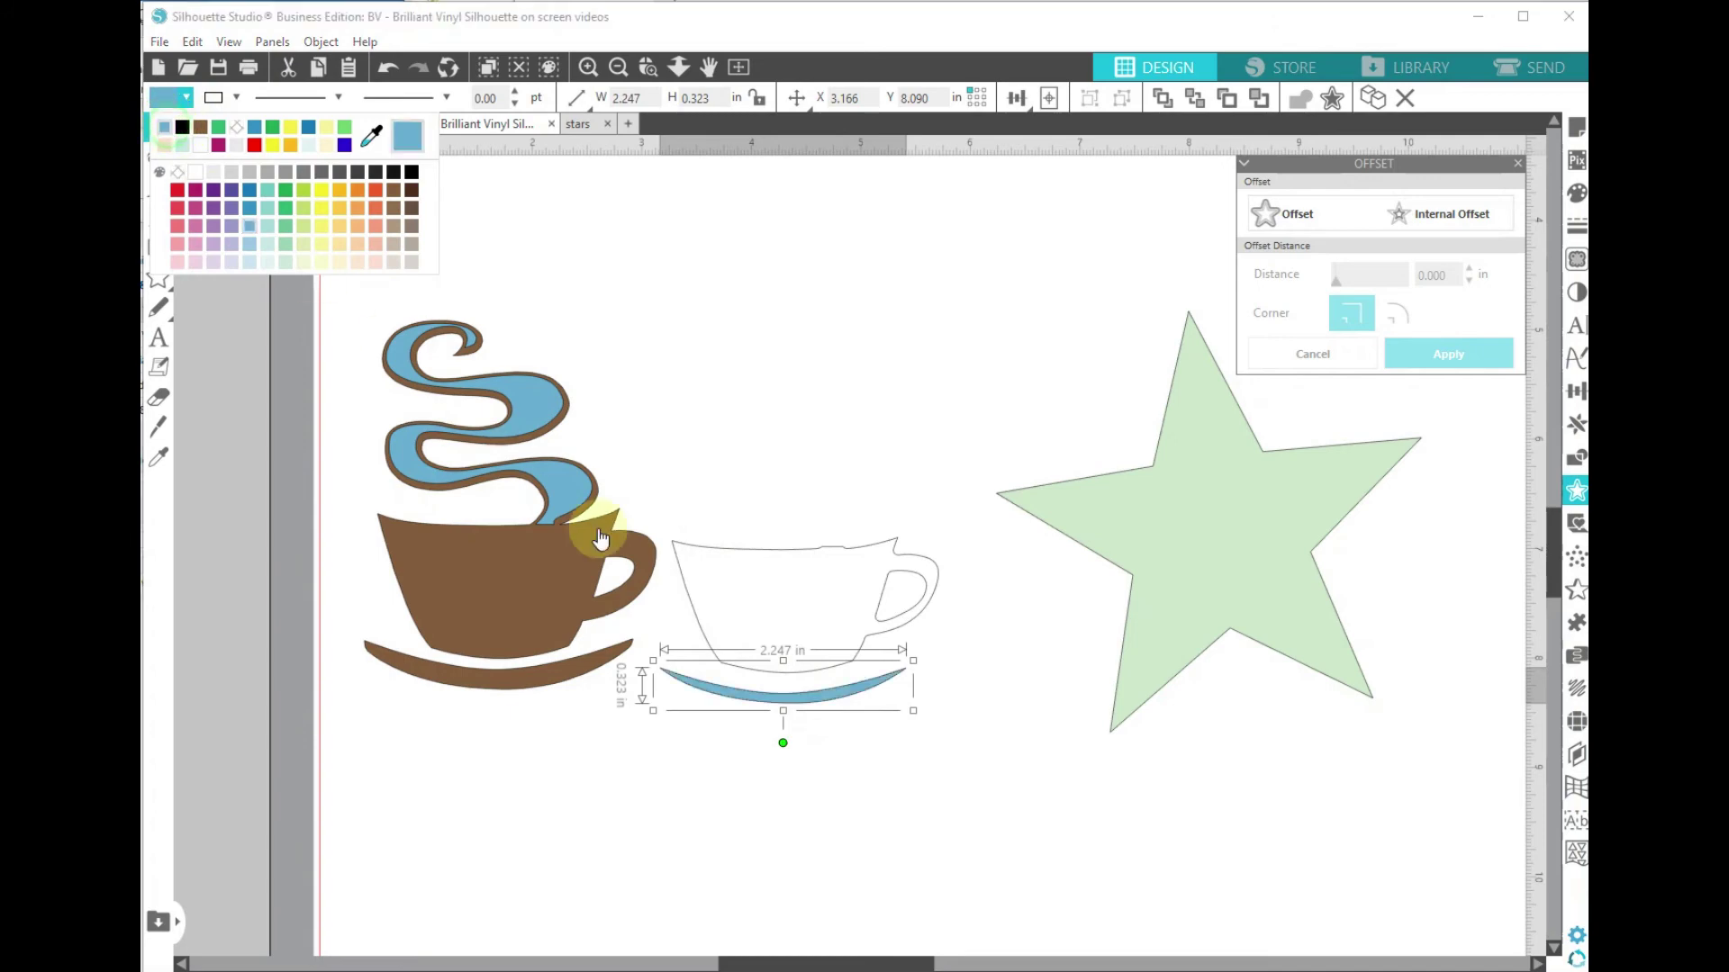
drag(670, 684, 387, 664)
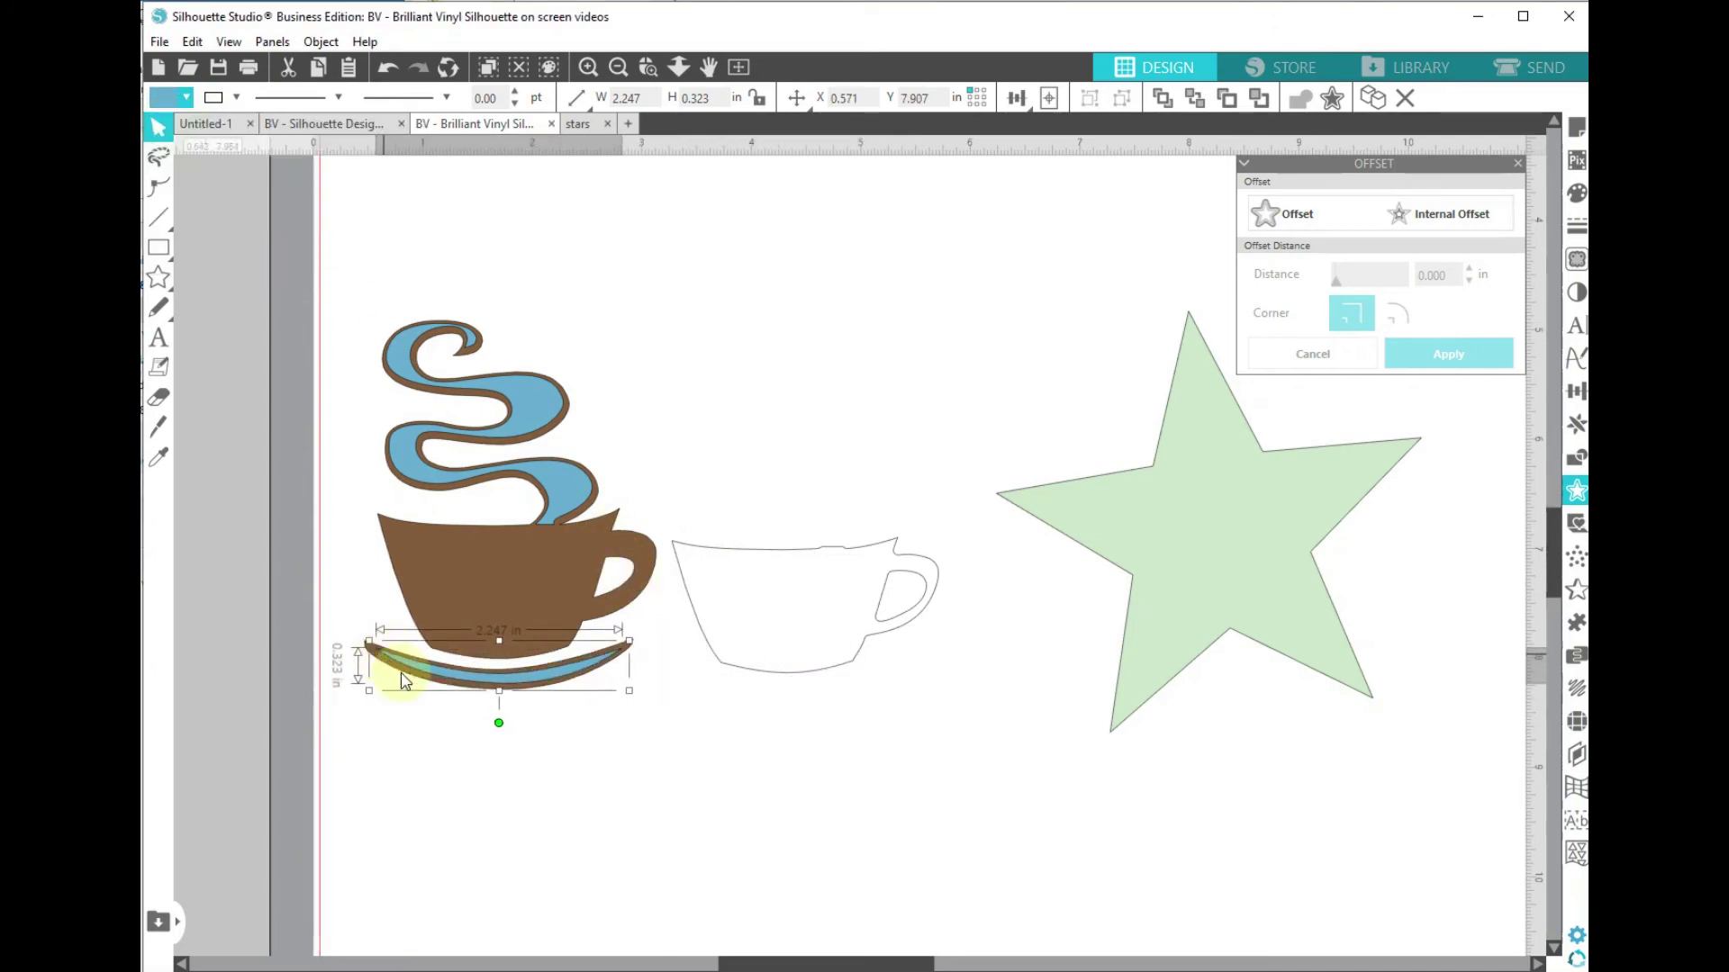
click(544, 487)
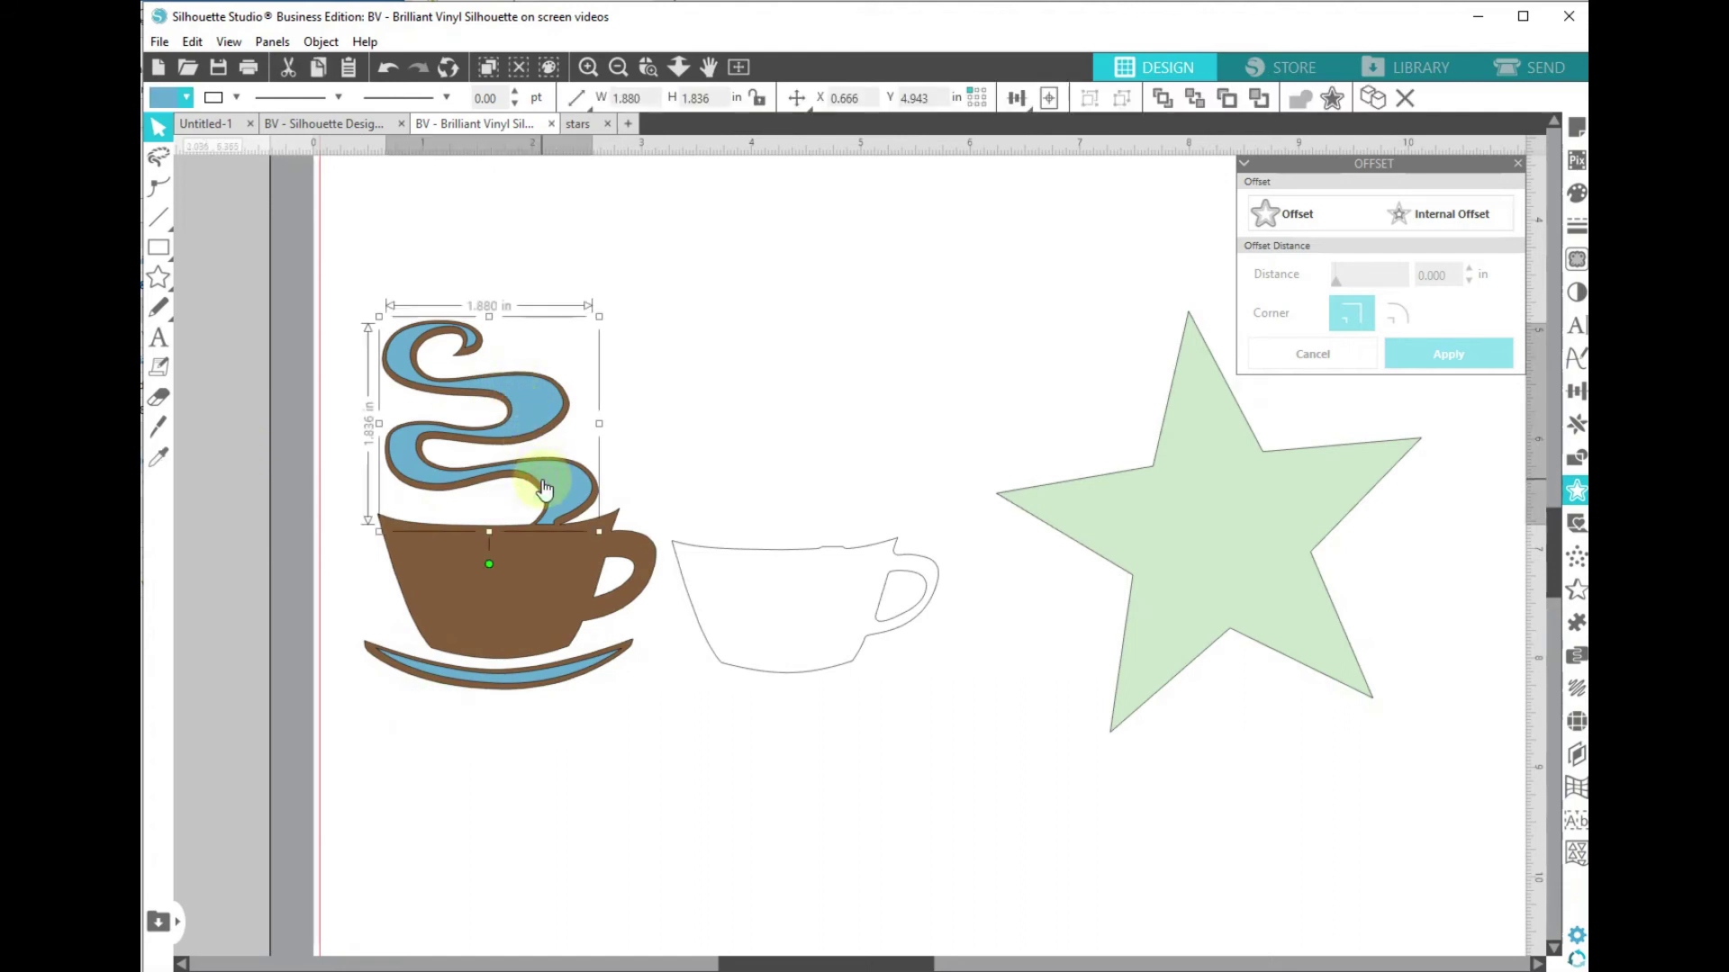
click(692, 452)
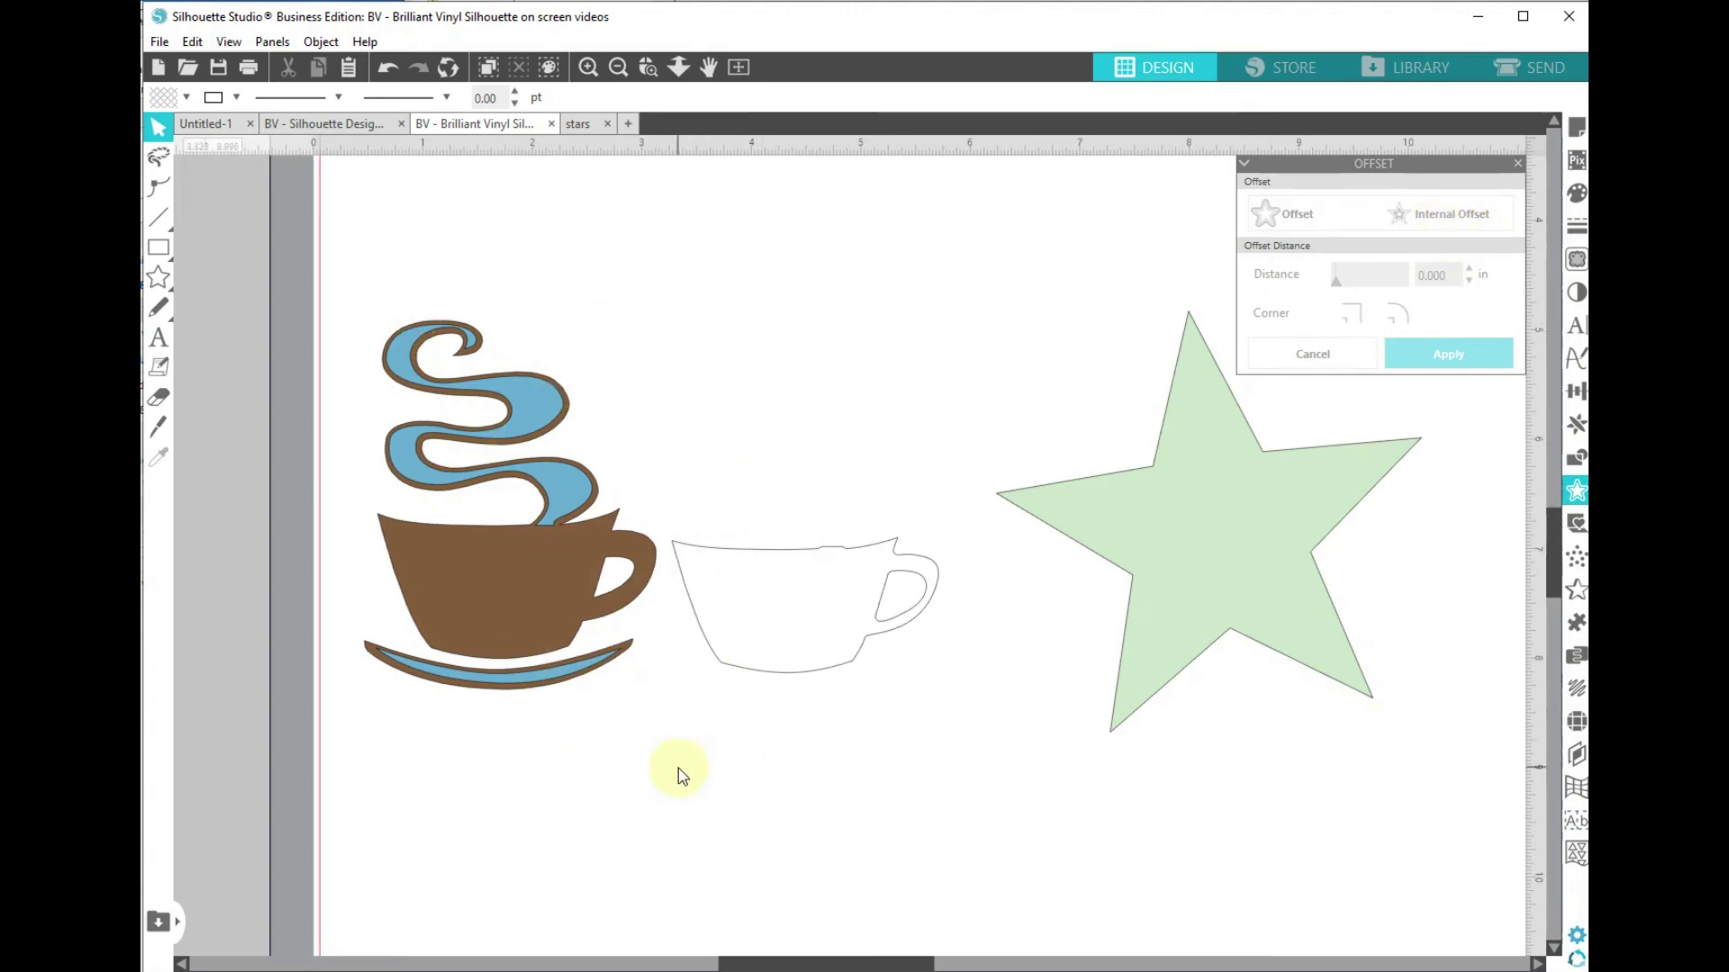
Step: Zoom to show the whole page and add the first 0.125 in internal offset inside the green star
click(687, 81)
drag(888, 540, 853, 456)
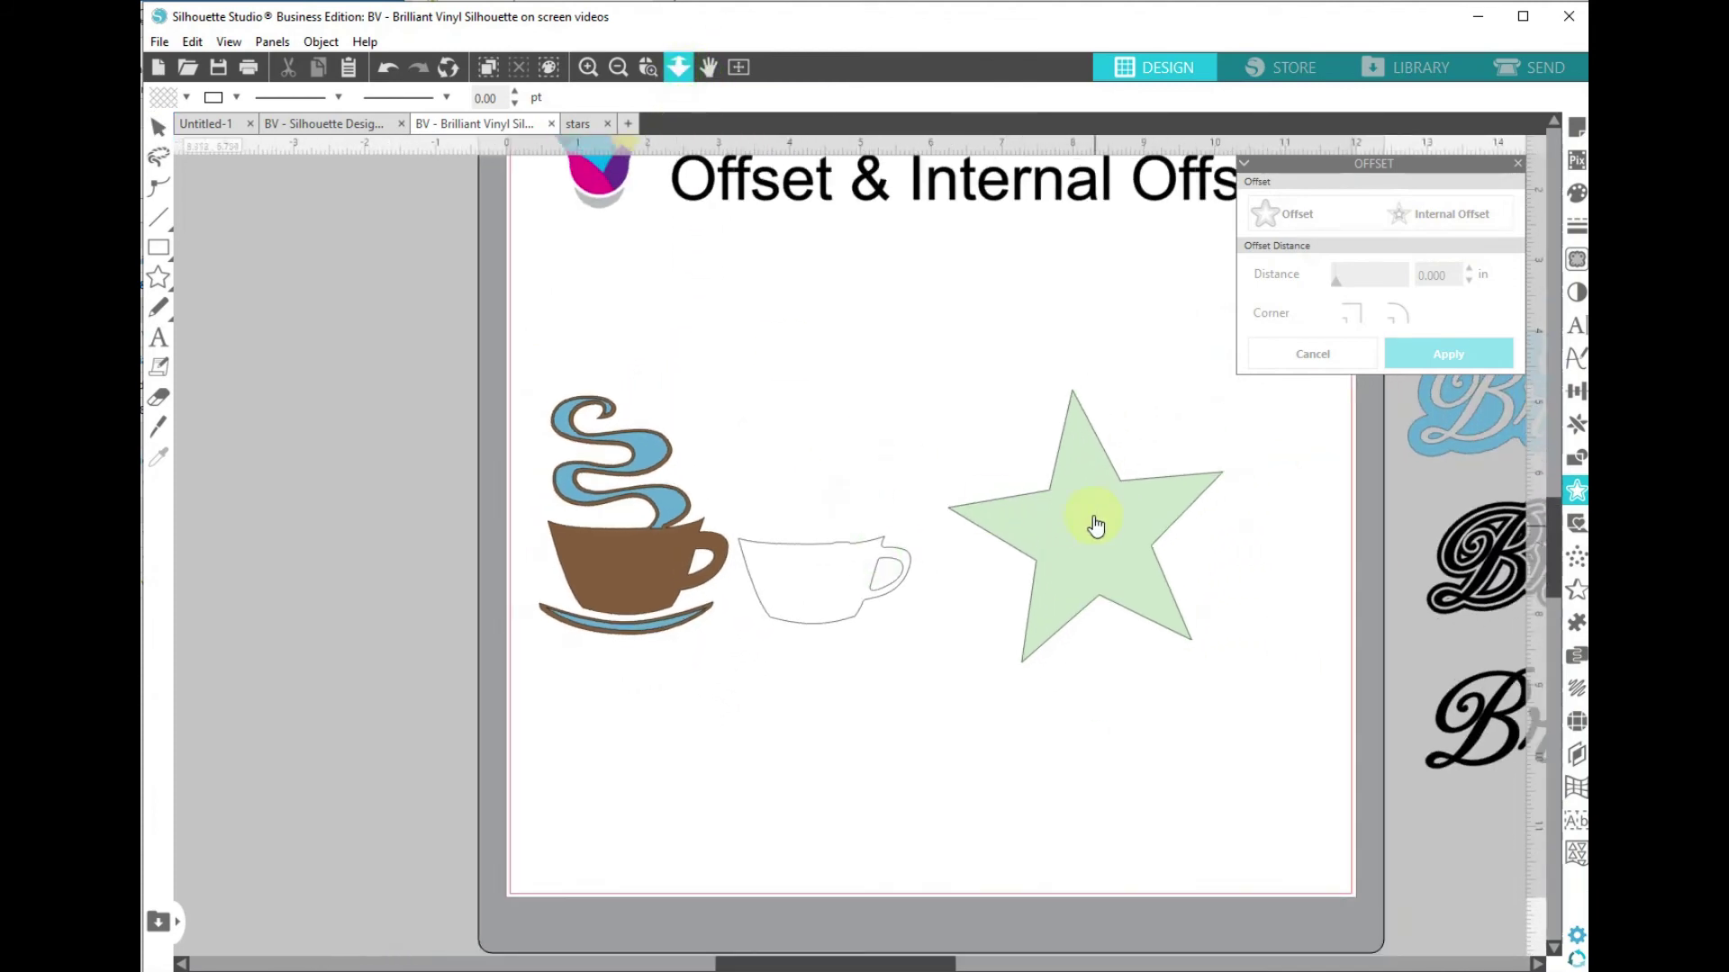
click(1049, 499)
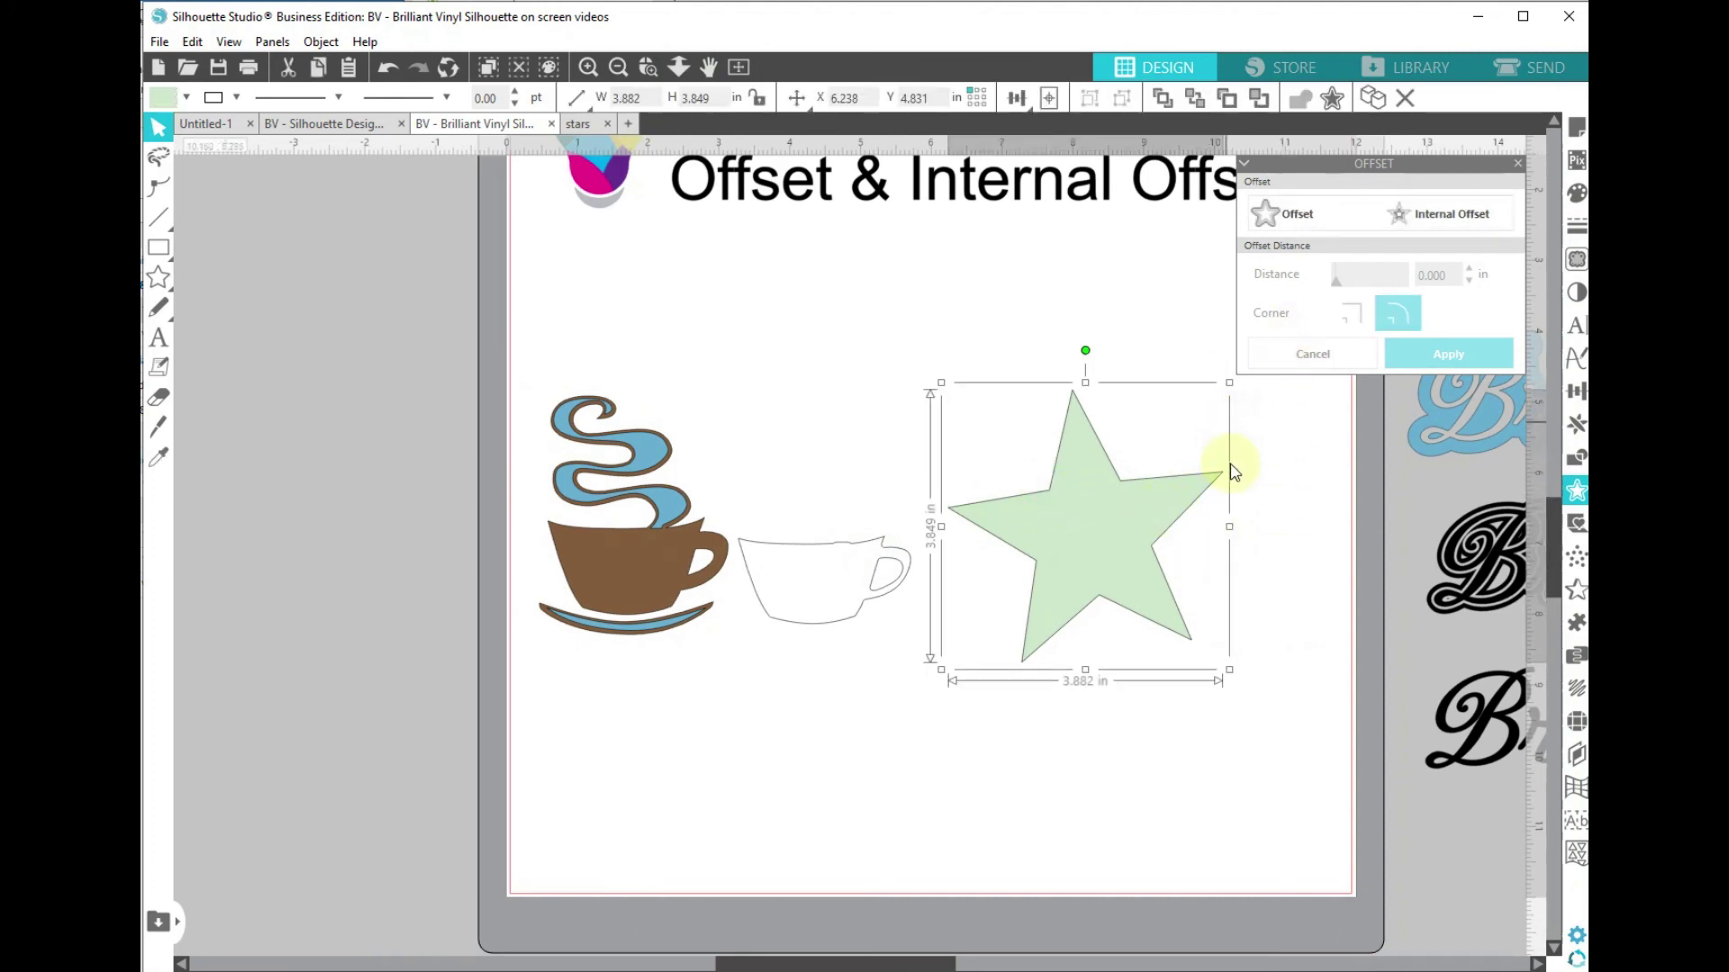
click(1428, 218)
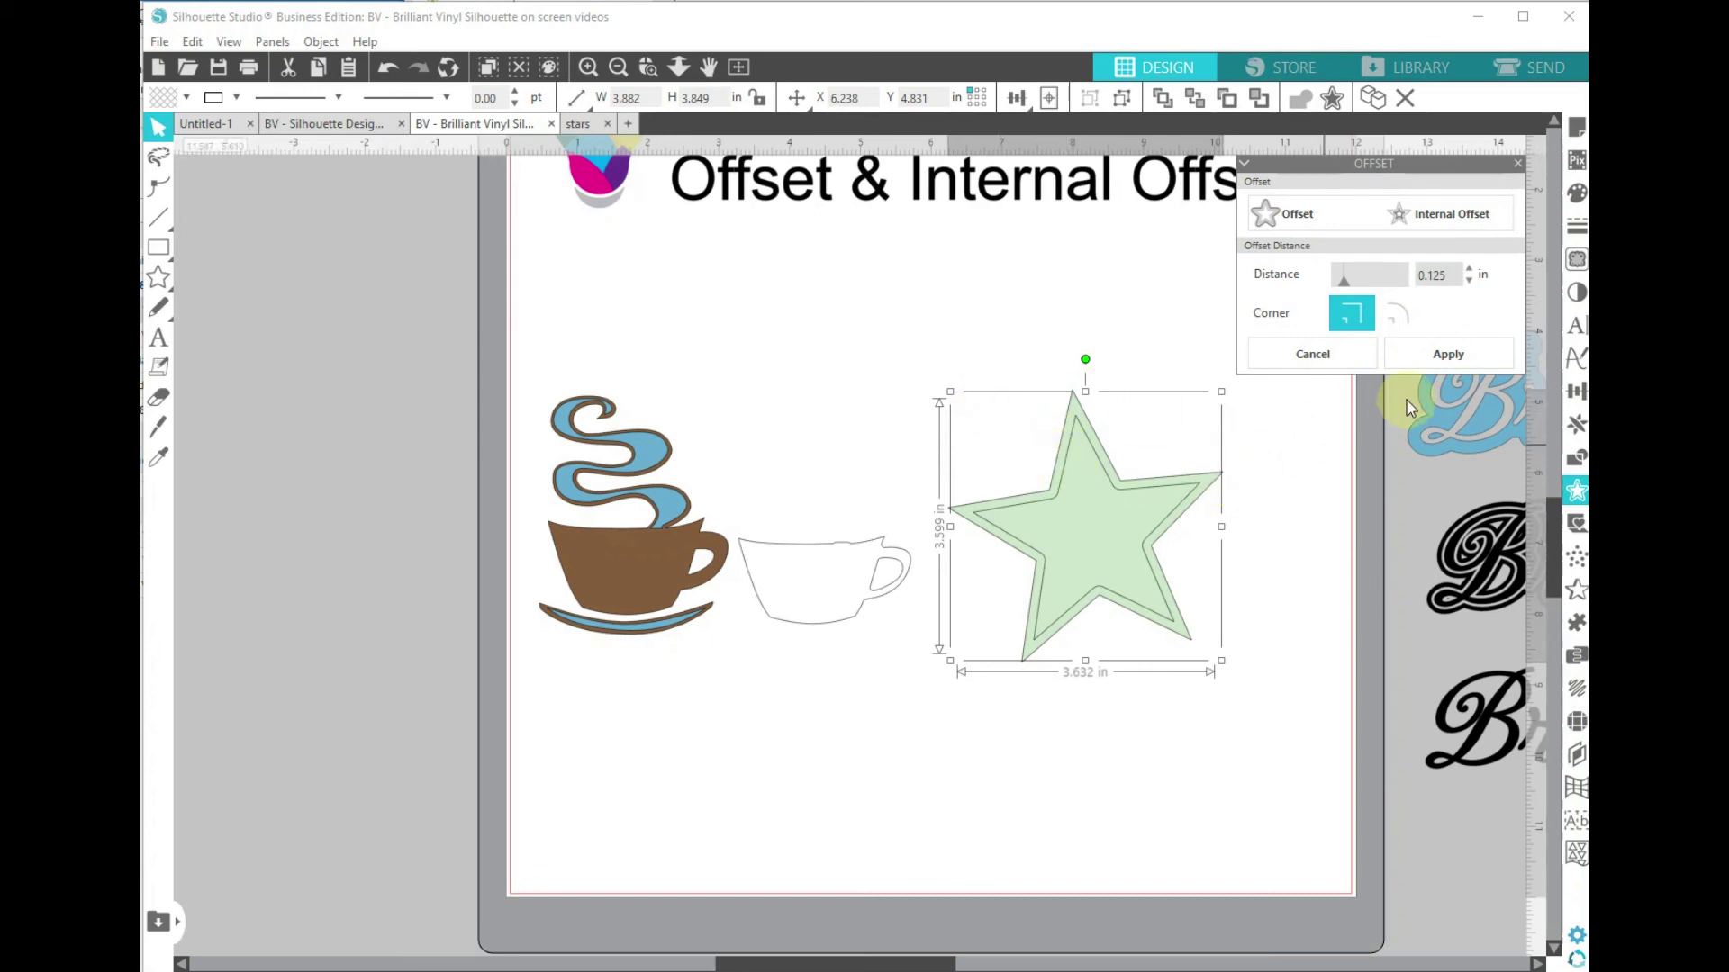
click(1426, 357)
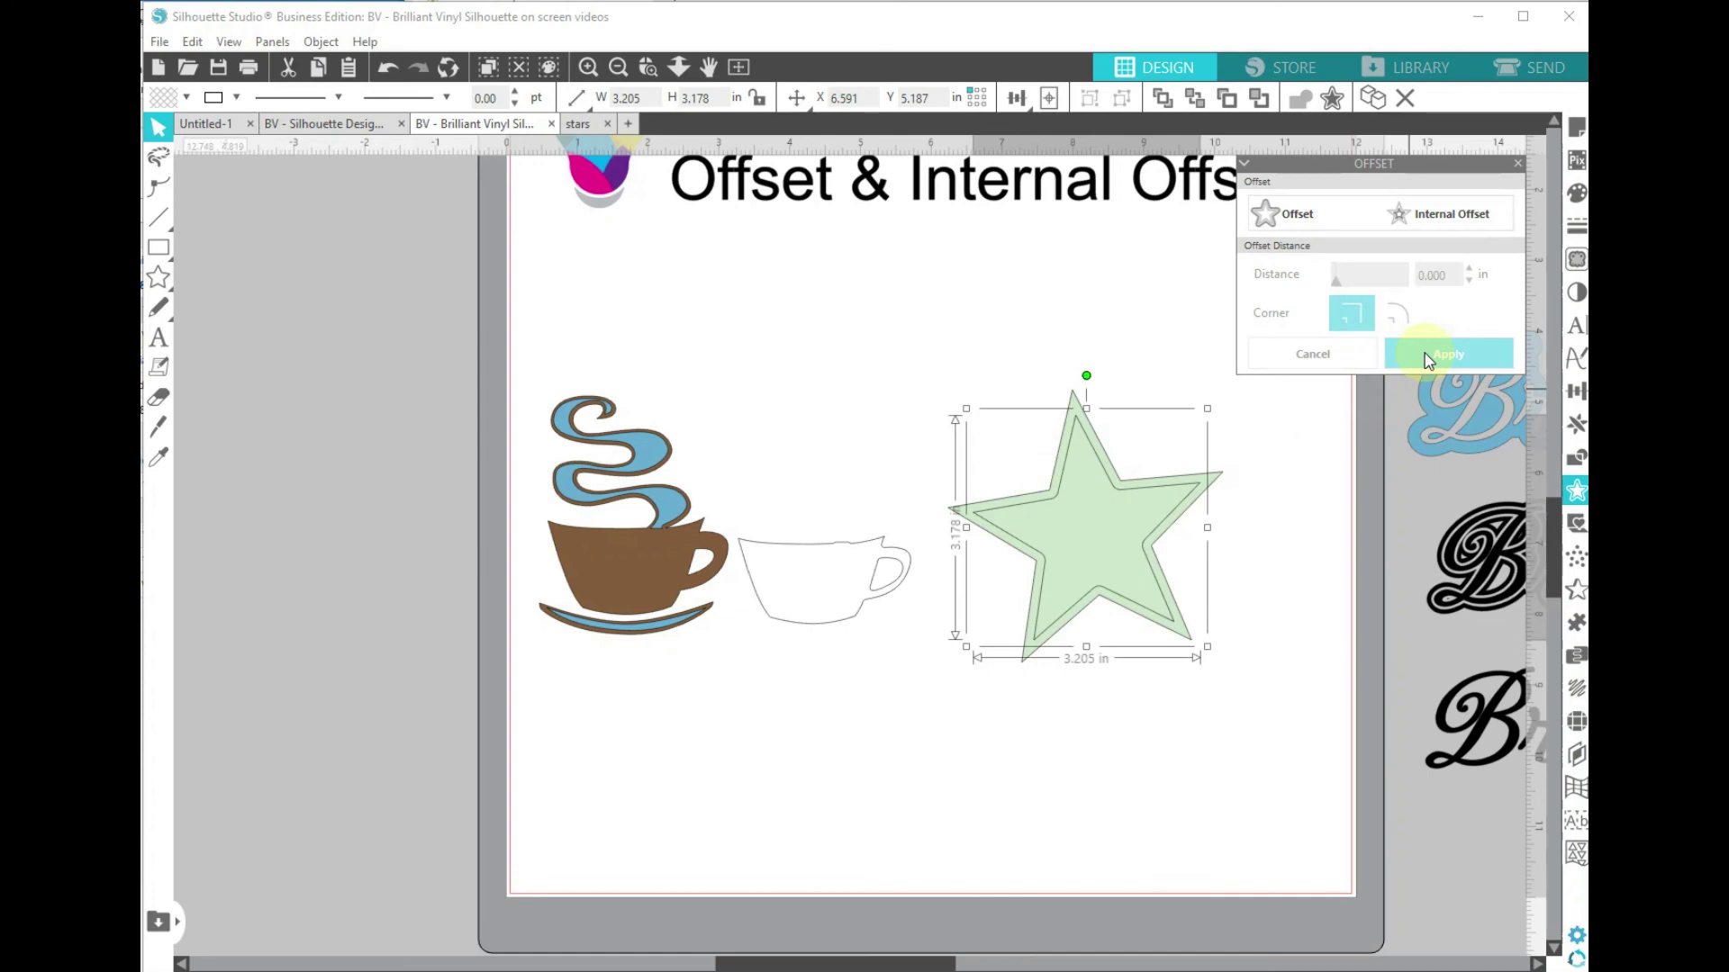
Step: Add several more nested 0.125 in inner outlines, then select the star with all its outlines
click(1449, 225)
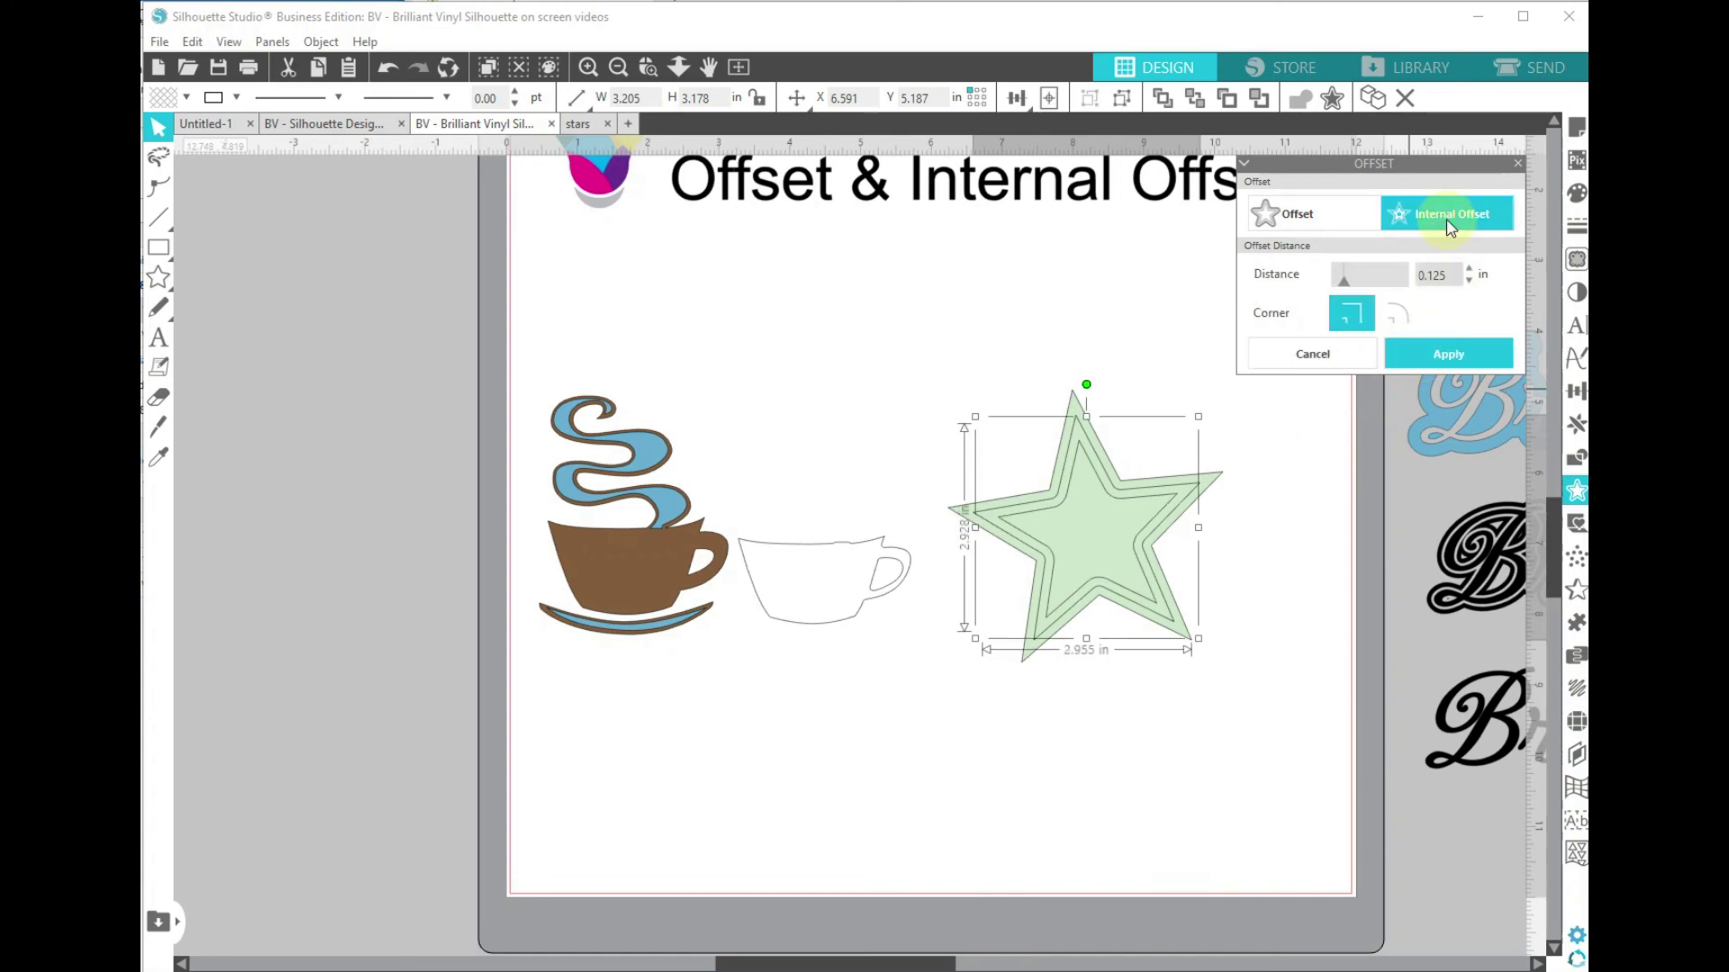
click(1453, 360)
click(1441, 215)
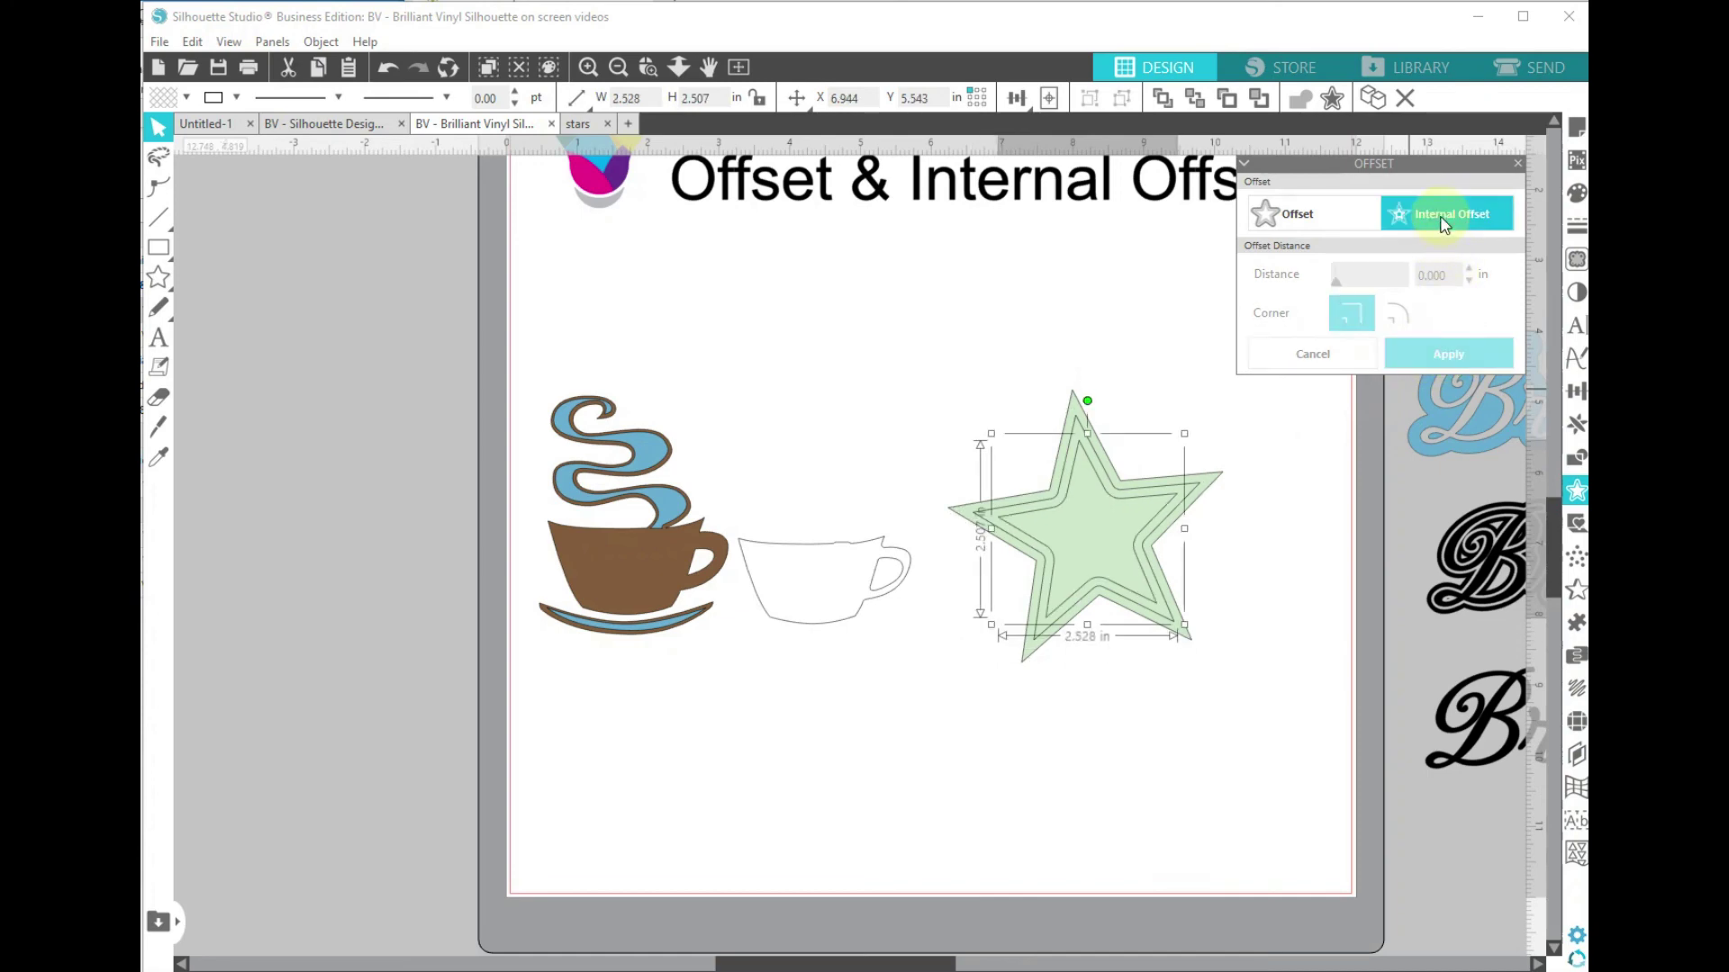
click(1457, 360)
click(1457, 360)
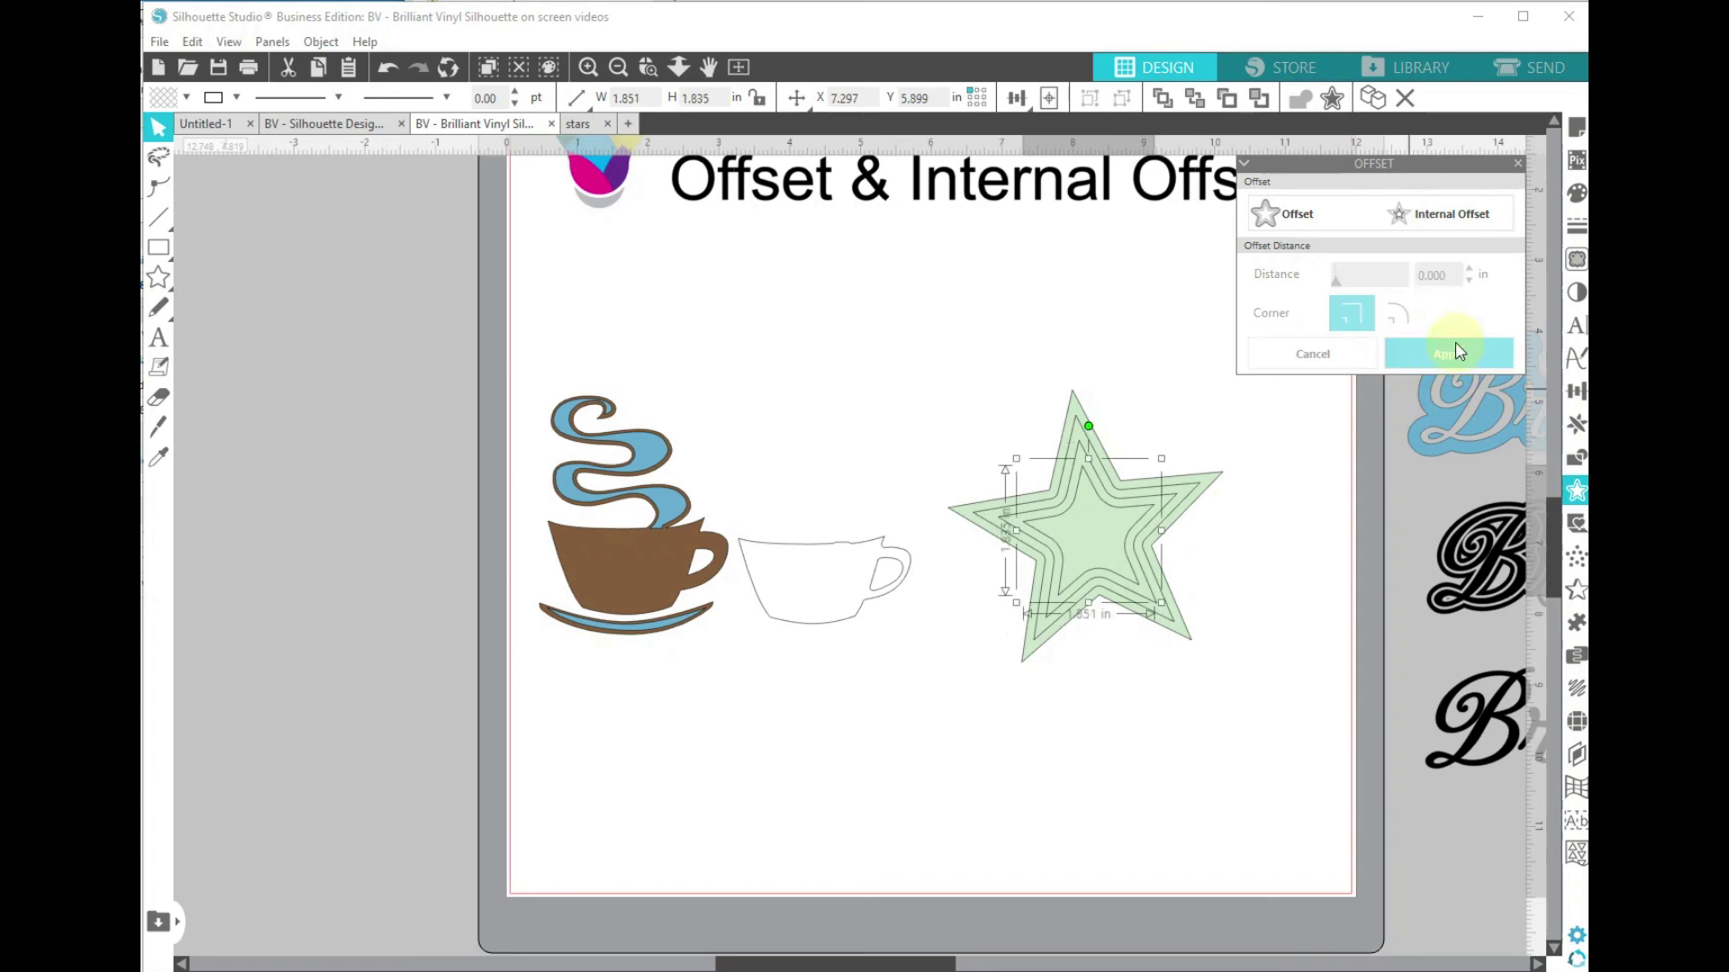
click(1451, 220)
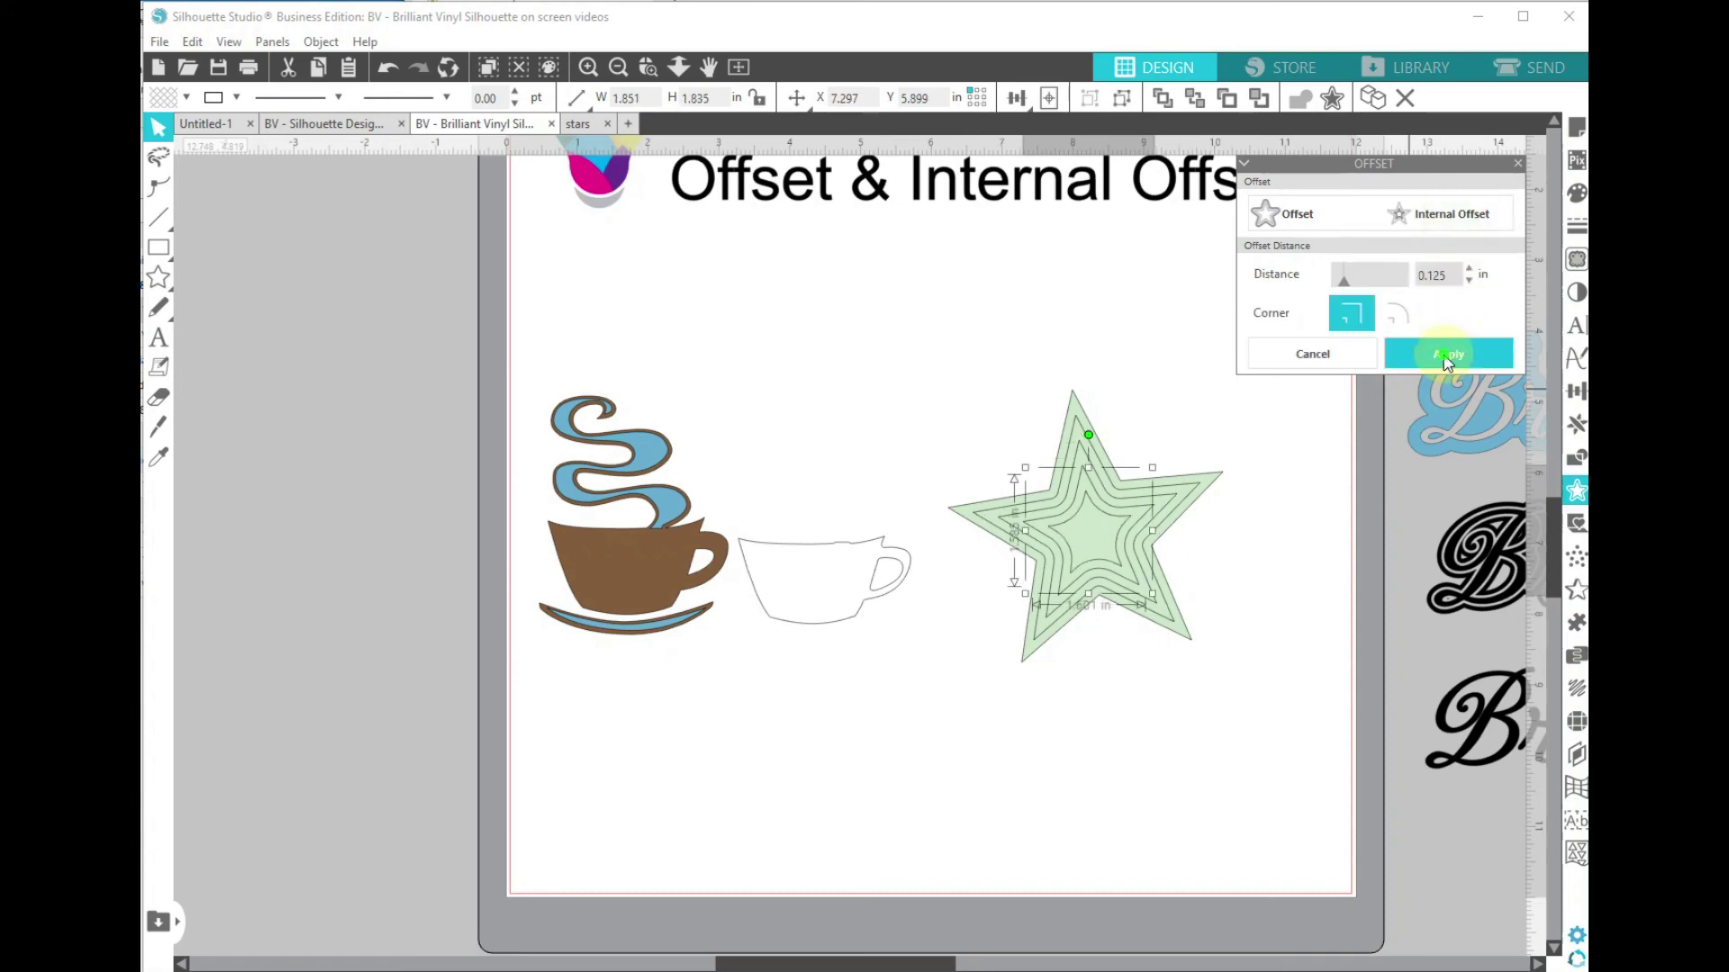
click(1445, 355)
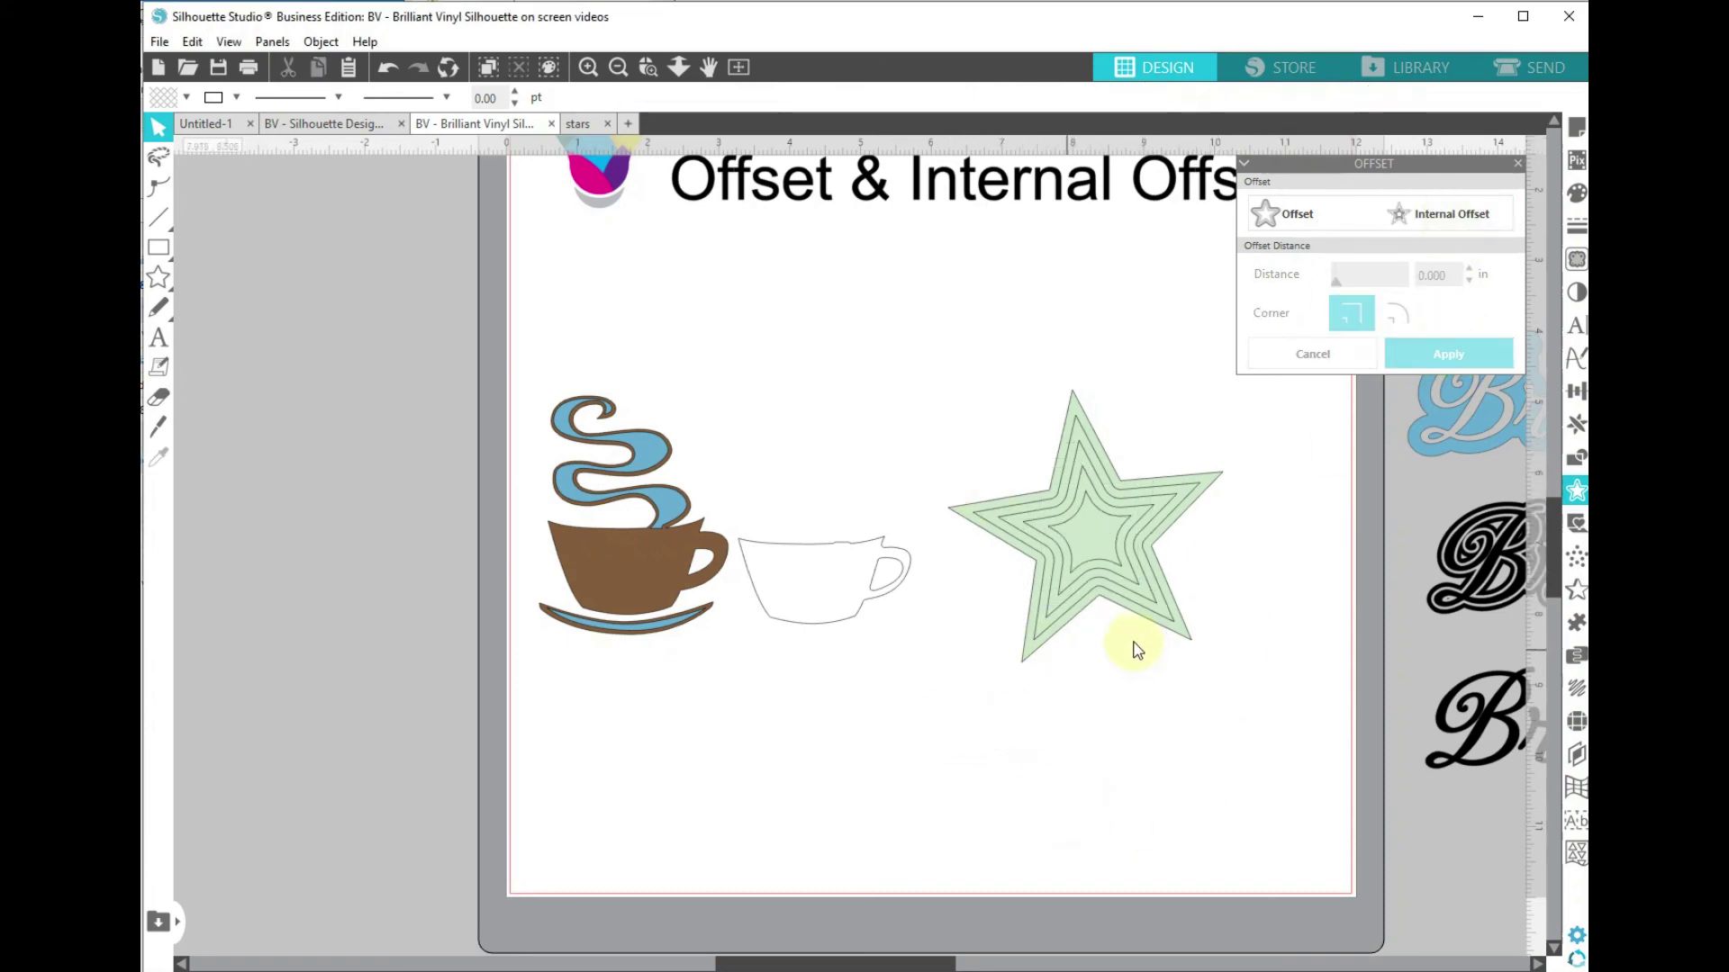
click(915, 347)
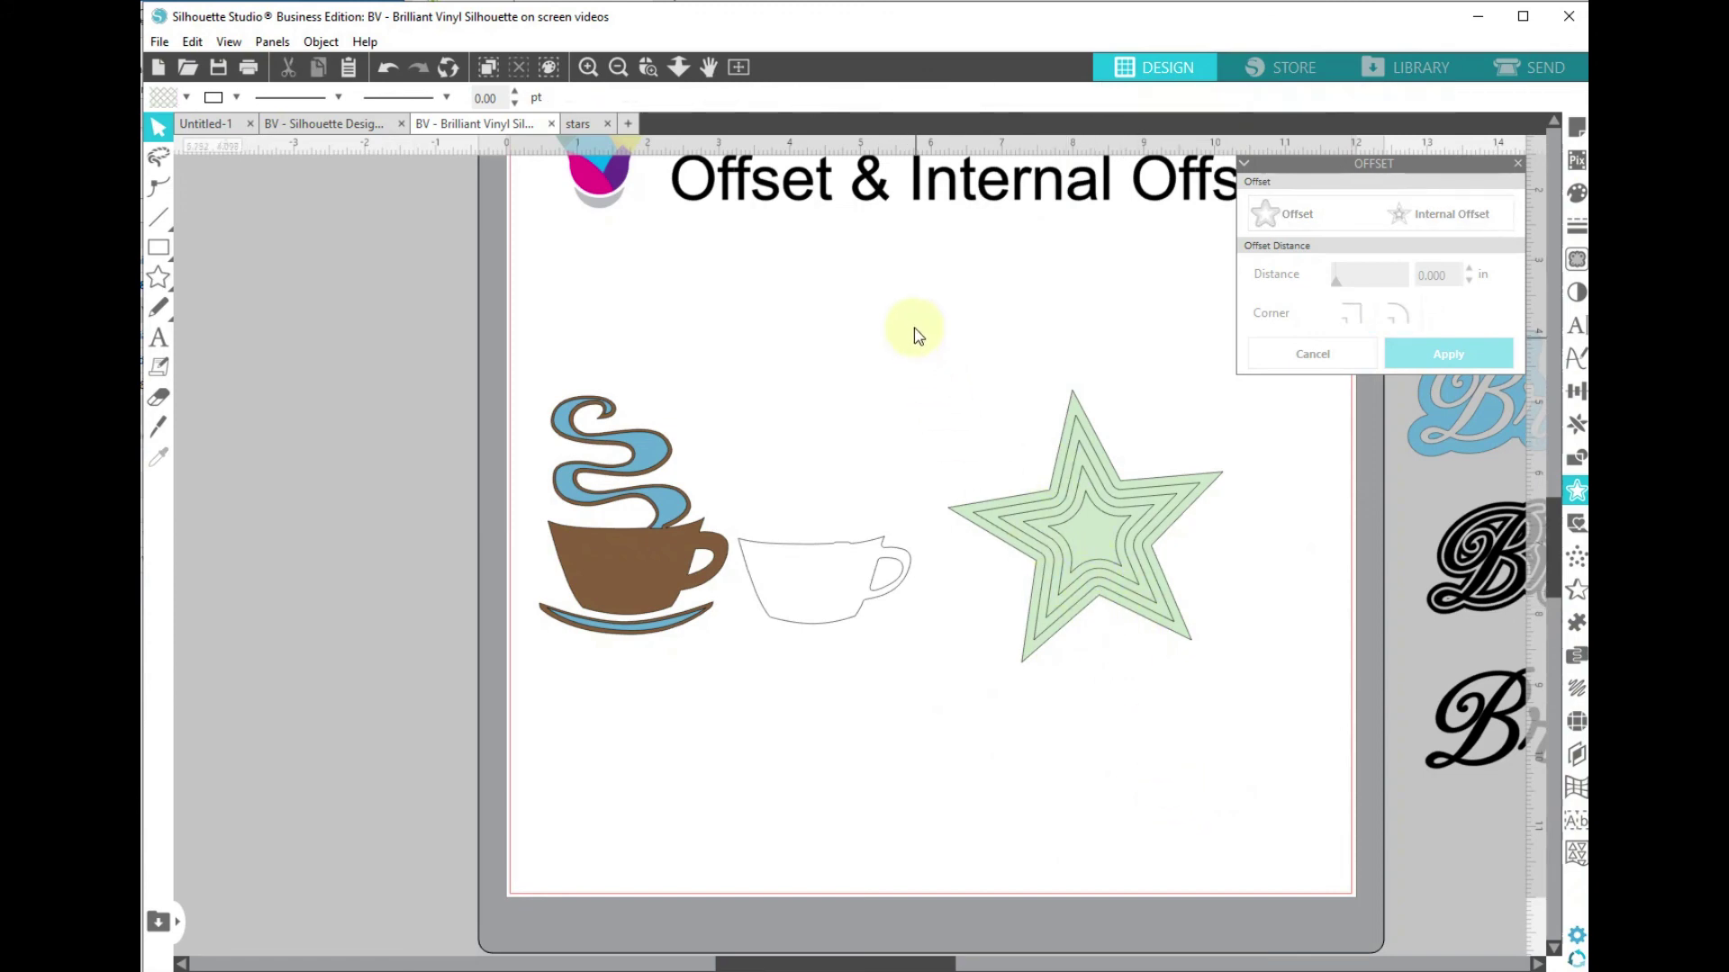
drag(915, 335, 1200, 687)
Step: Make the star and its offset outlines one compound path, then nudge it slightly upward
right_click(1119, 576)
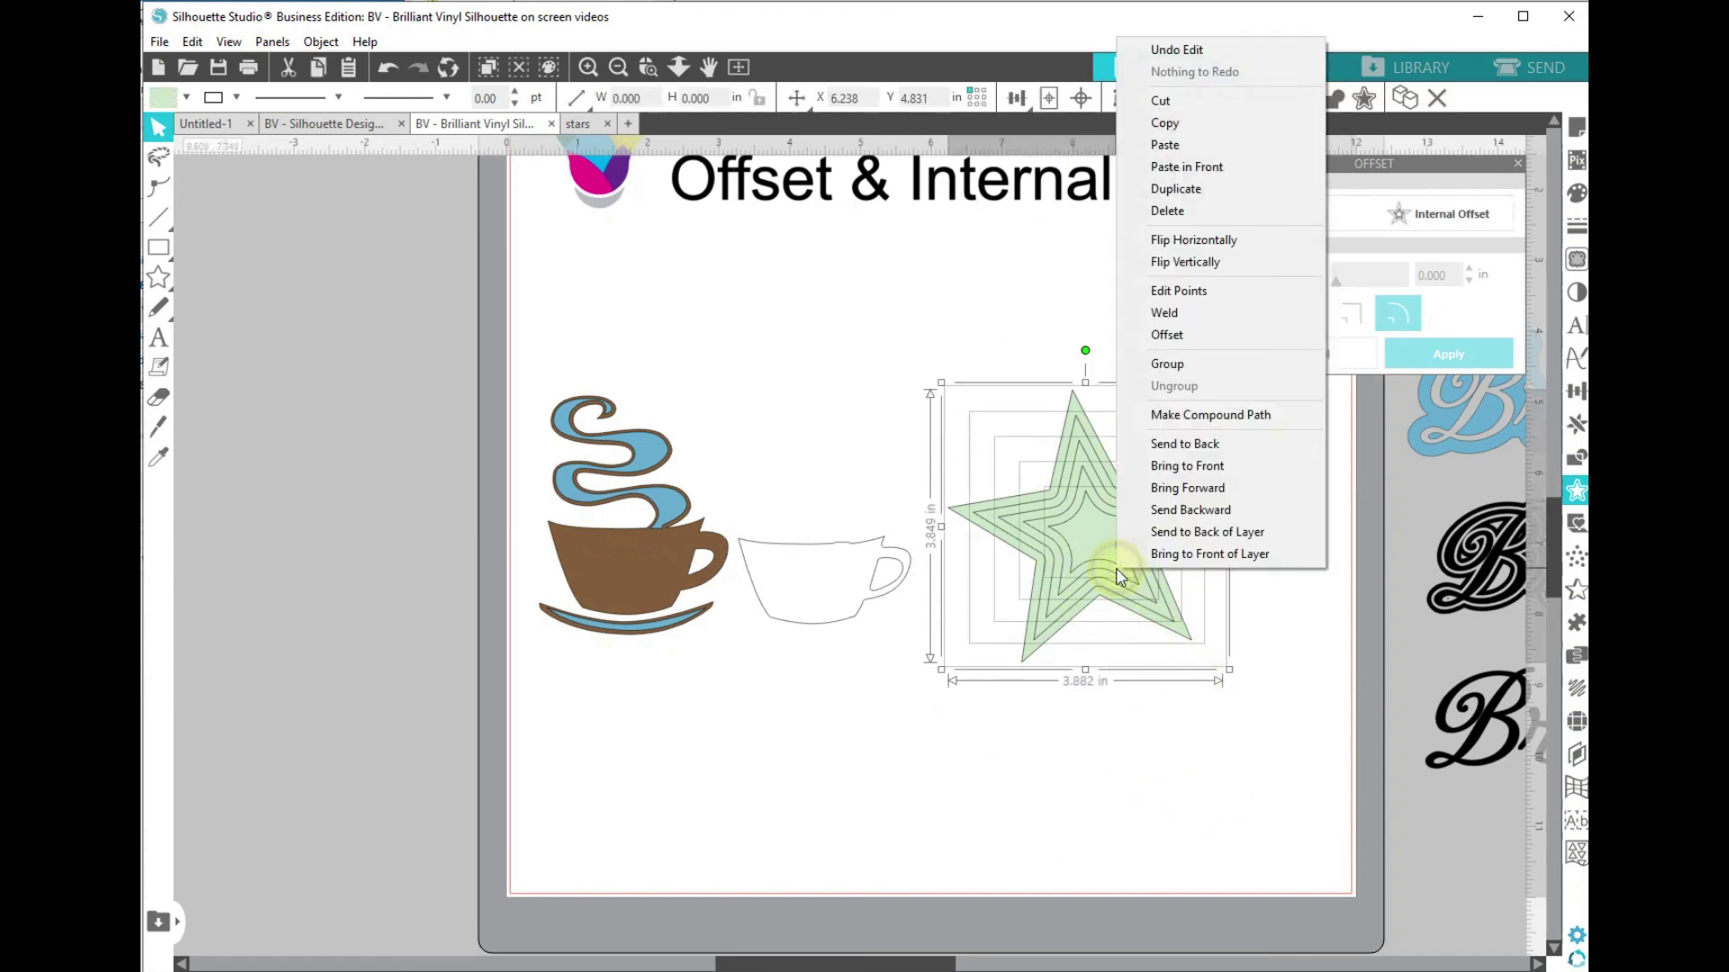
click(1180, 426)
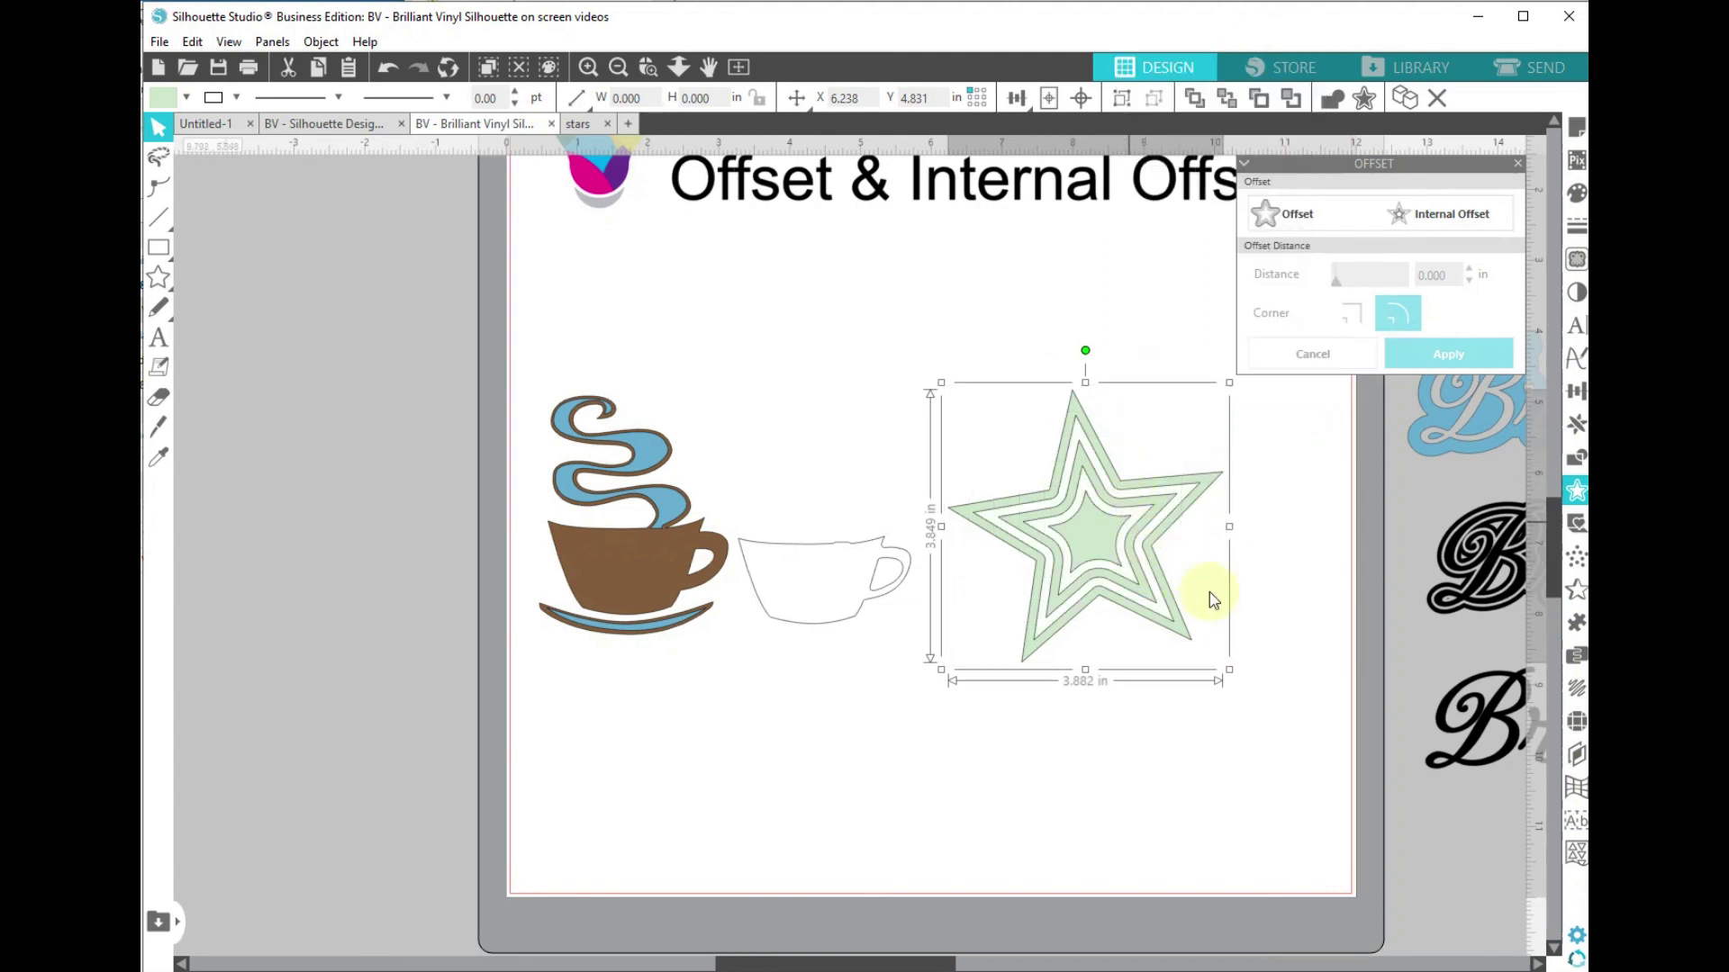
click(1344, 609)
drag(1175, 635, 1028, 511)
click(1056, 524)
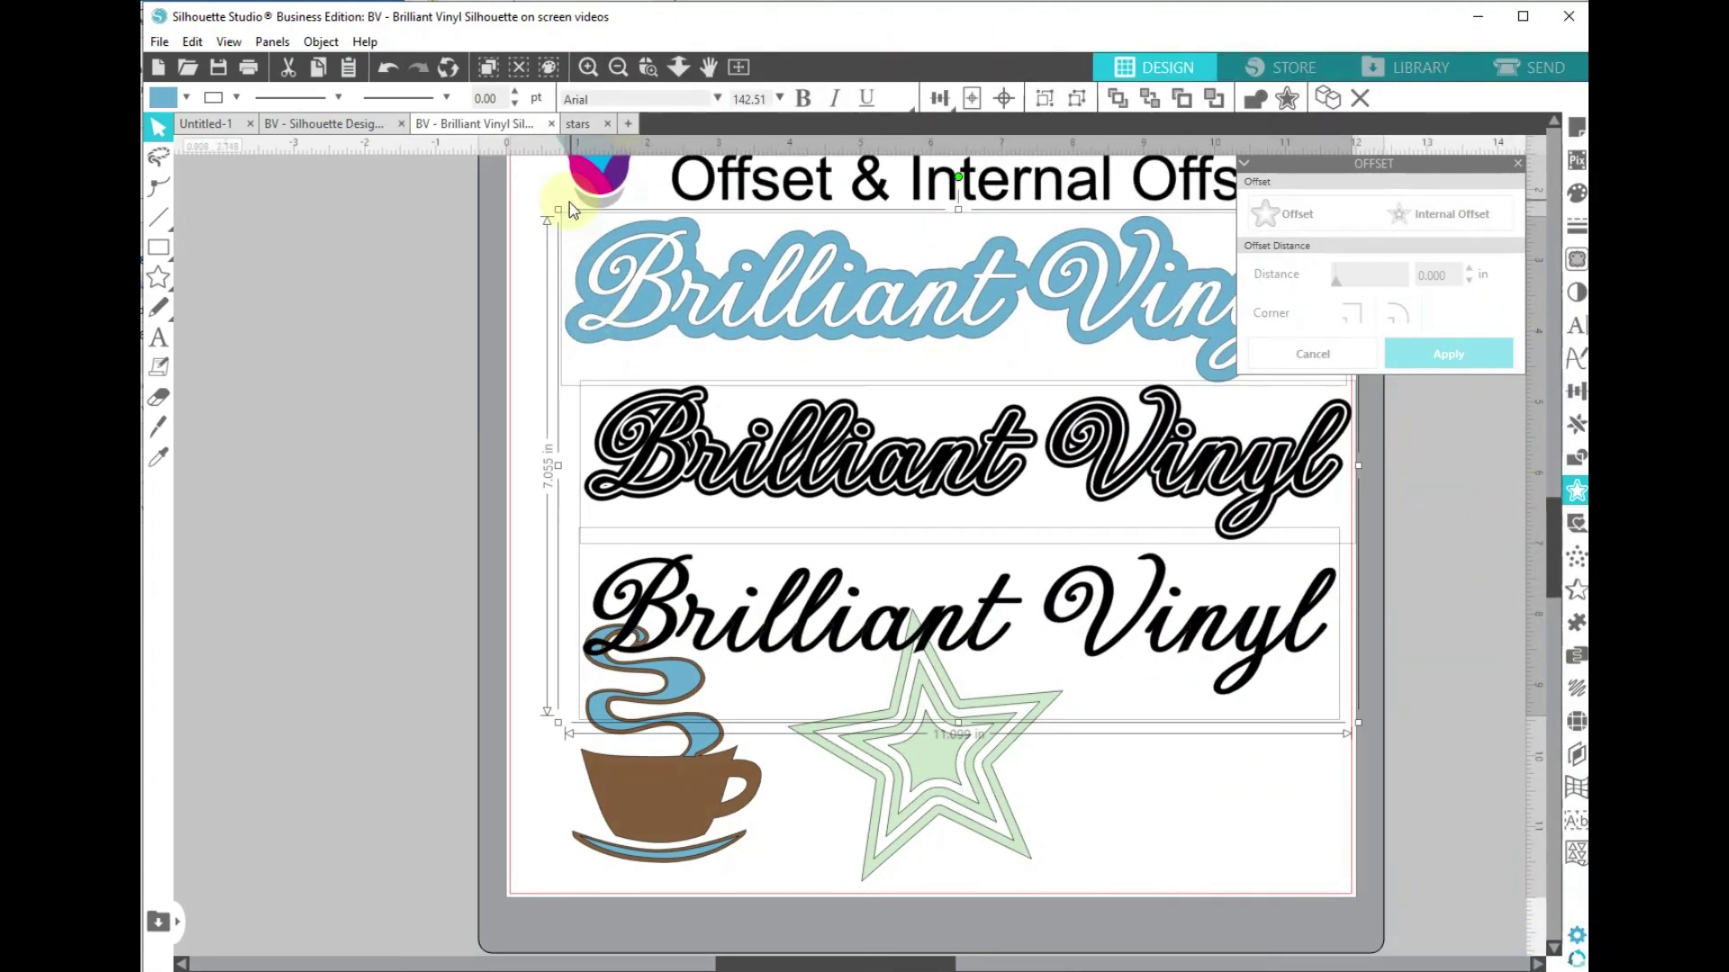
Step: Scale the three Brilliant Vinyl texts down to about 8.215 × 5.222 in and move them up-left
drag(559, 208, 767, 337)
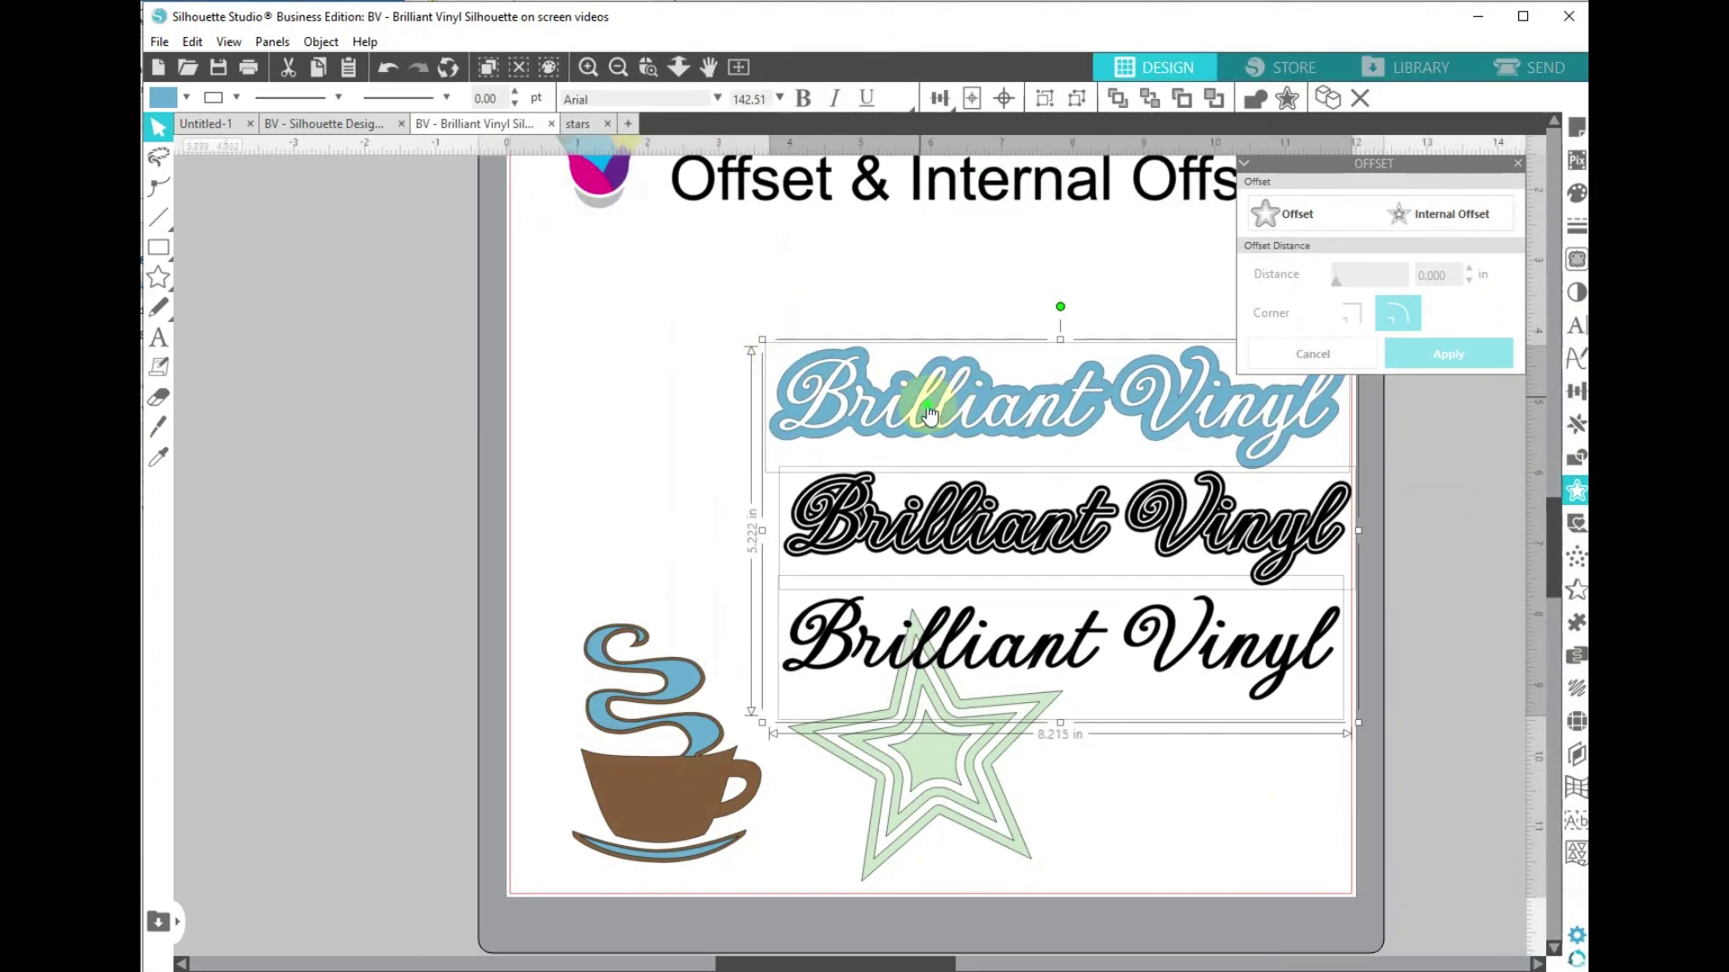
drag(925, 385, 760, 289)
click(841, 300)
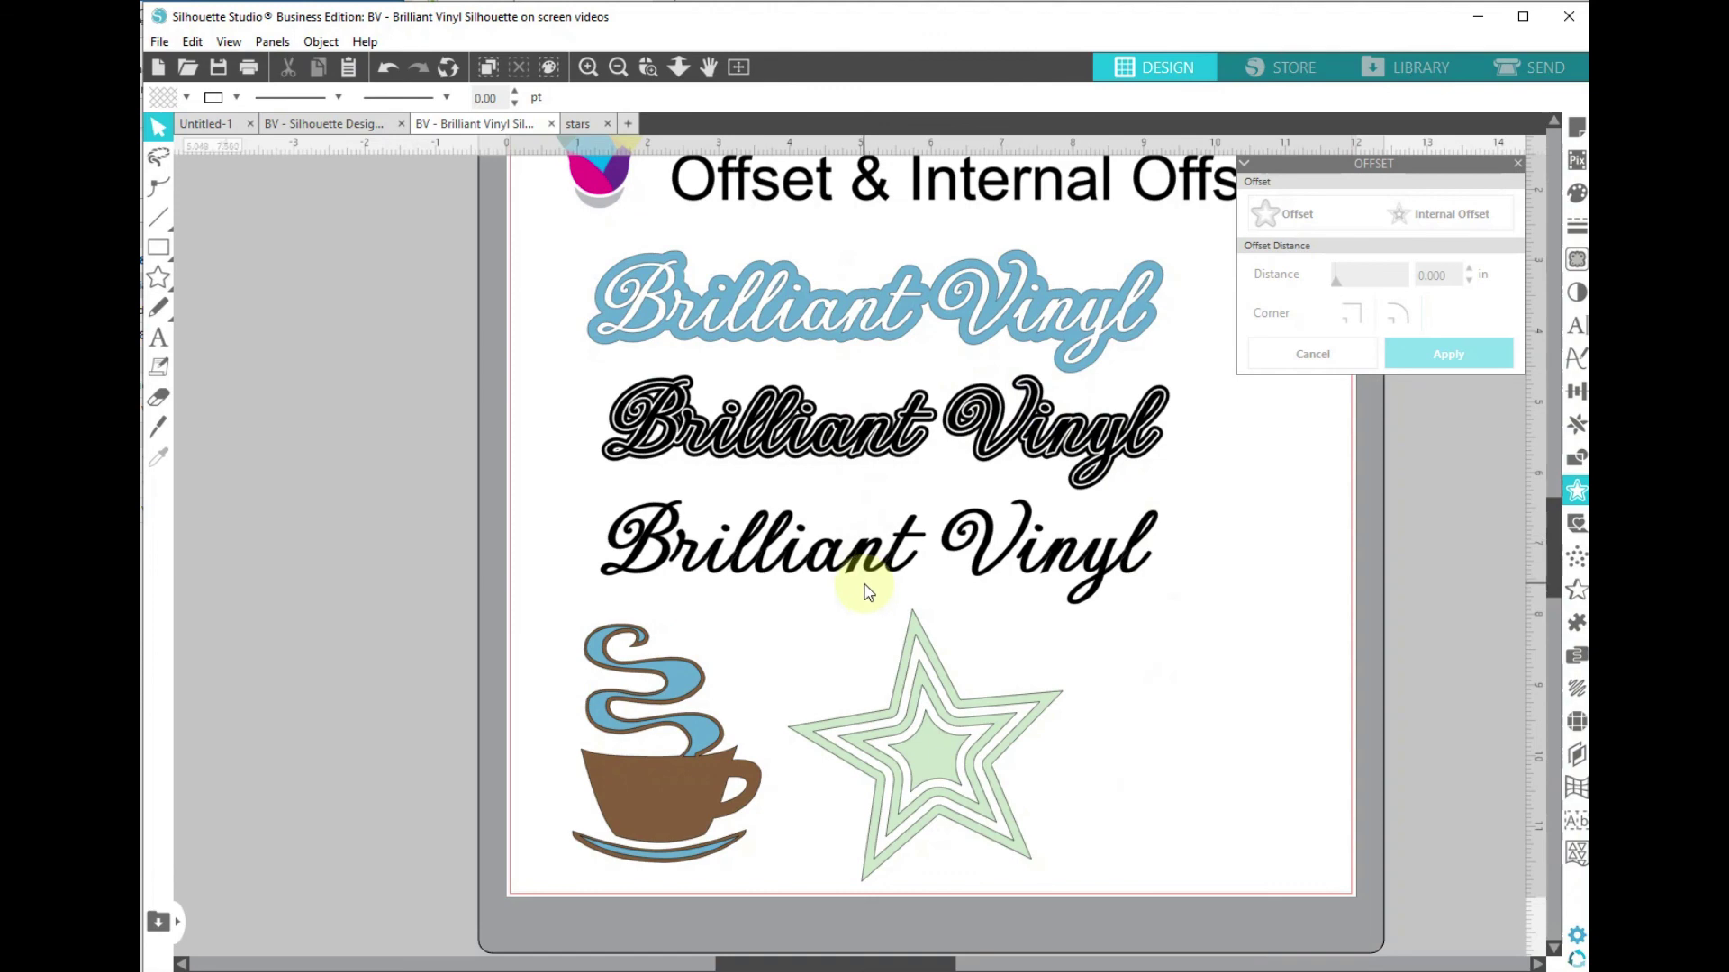